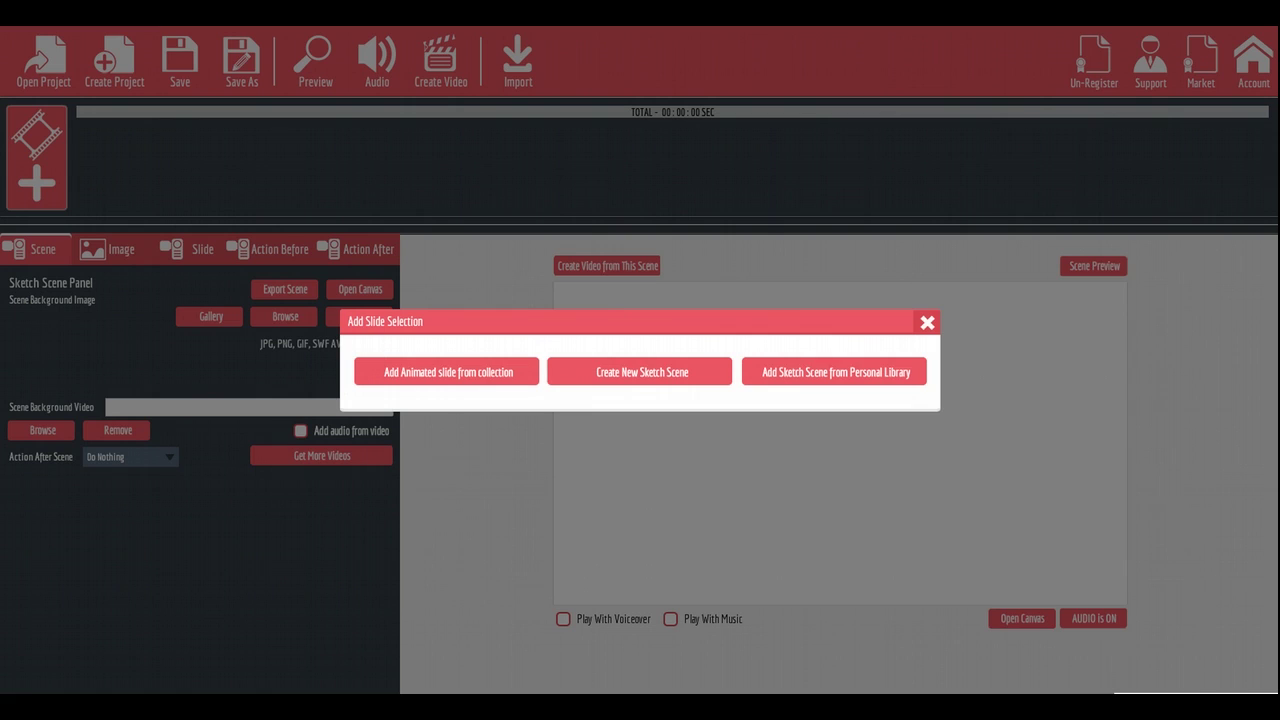
- Start a new slide with the film-strip add-scene button
{"action": "left_click", "coordinate": [649, 366]}
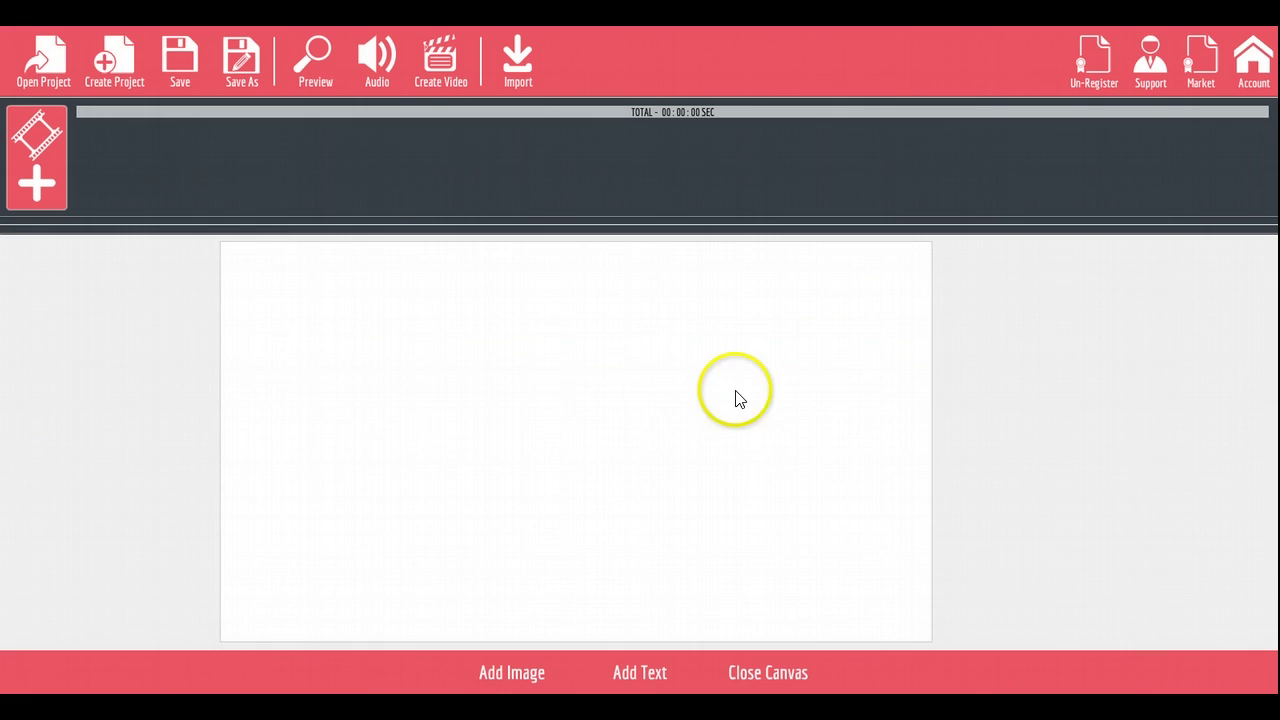
- Place the Interviews With Entrepreneurs sketch, shrunk near the canvas top, and add a text element
{"action": "left_click", "coordinate": [517, 678]}
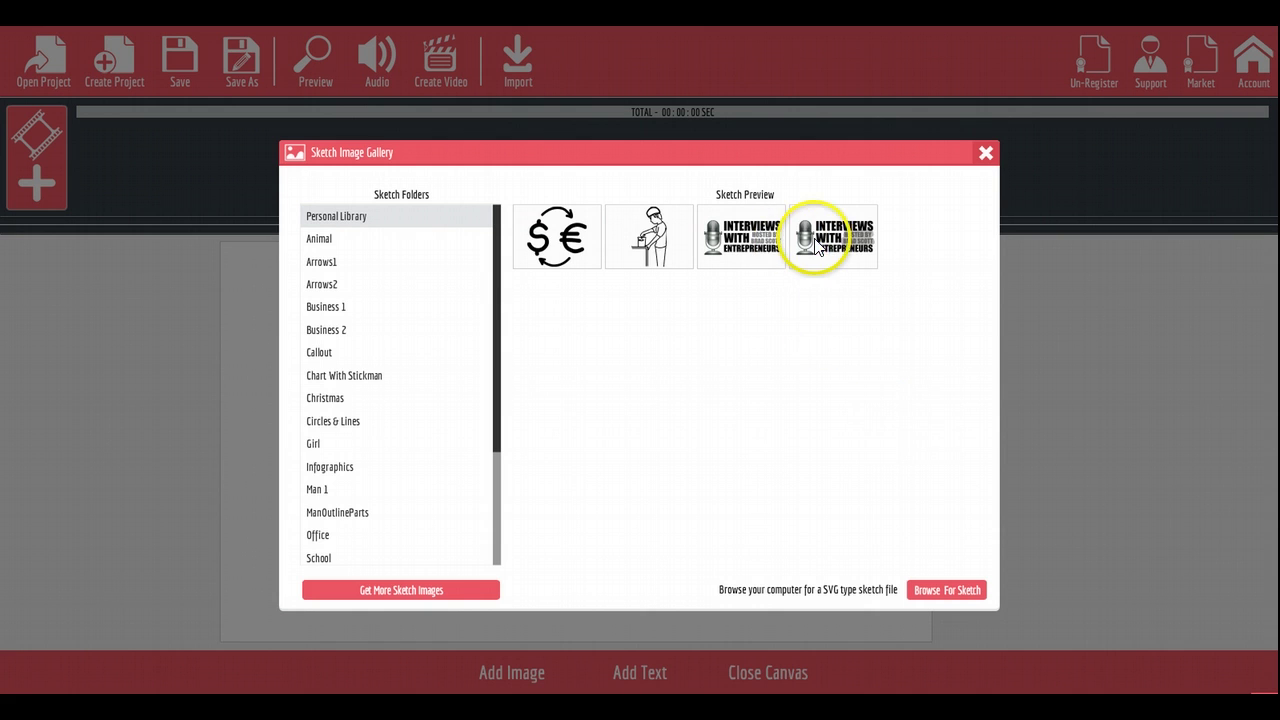
{"action": "left_click", "coordinate": [750, 238]}
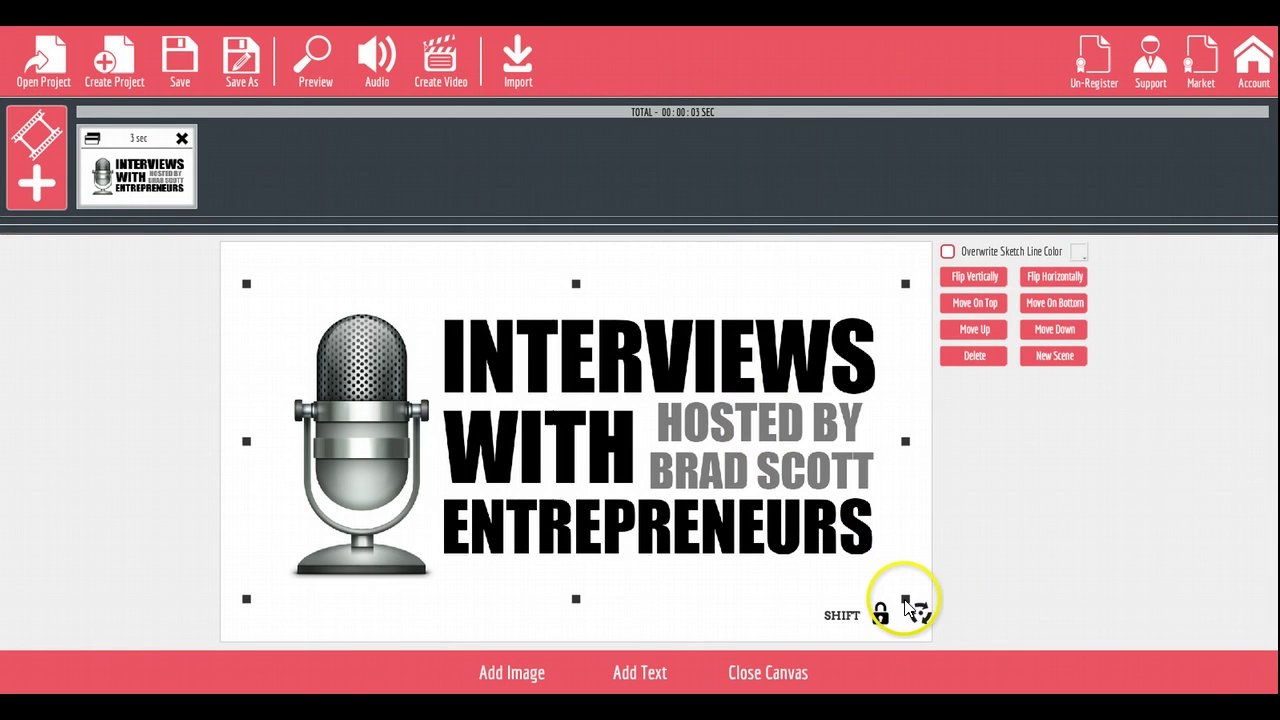
{"action": "left_click_drag", "start_coordinate": [912, 608], "coordinate": [810, 527]}
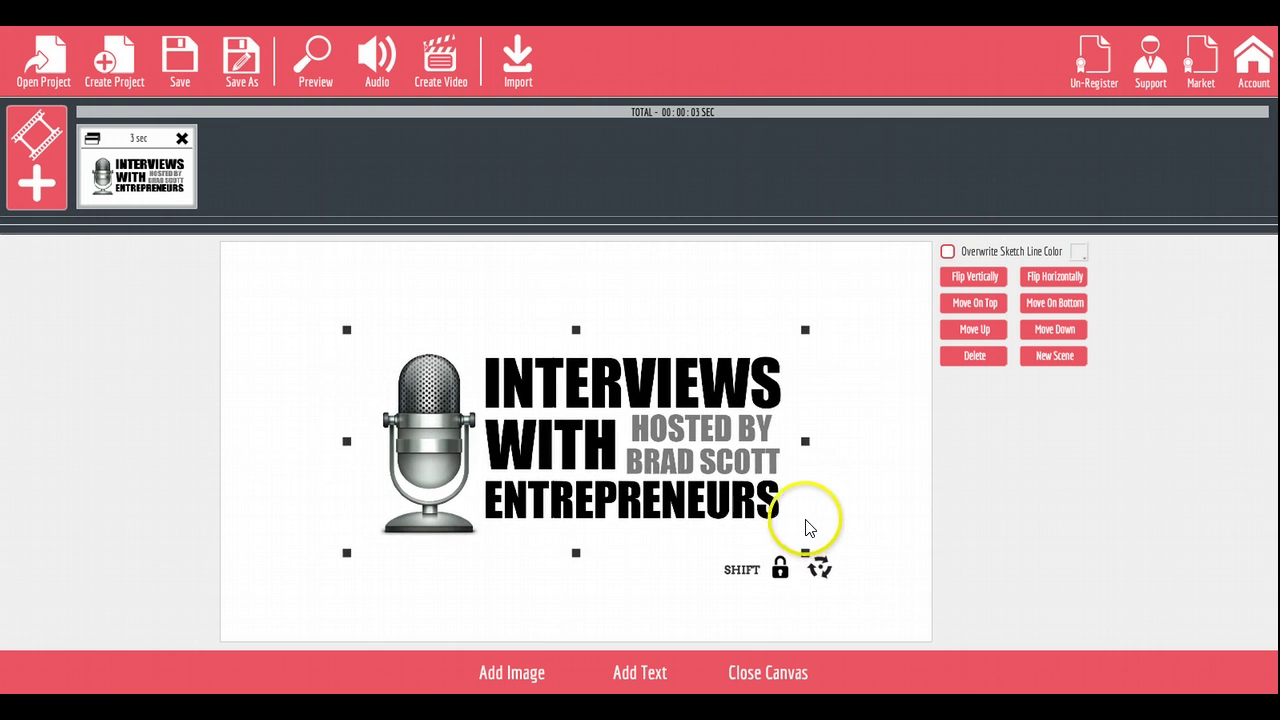
{"action": "left_click_drag", "start_coordinate": [594, 455], "coordinate": [587, 366]}
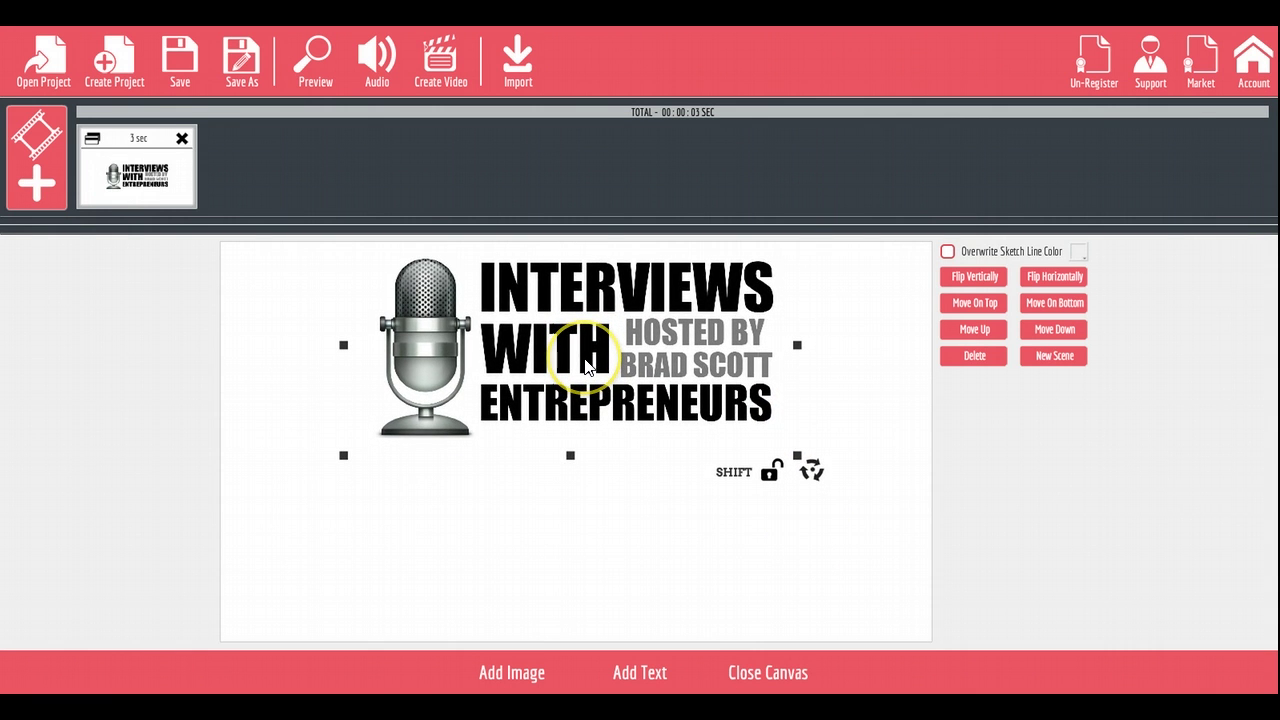
{"action": "left_click_drag", "start_coordinate": [587, 366], "coordinate": [587, 368]}
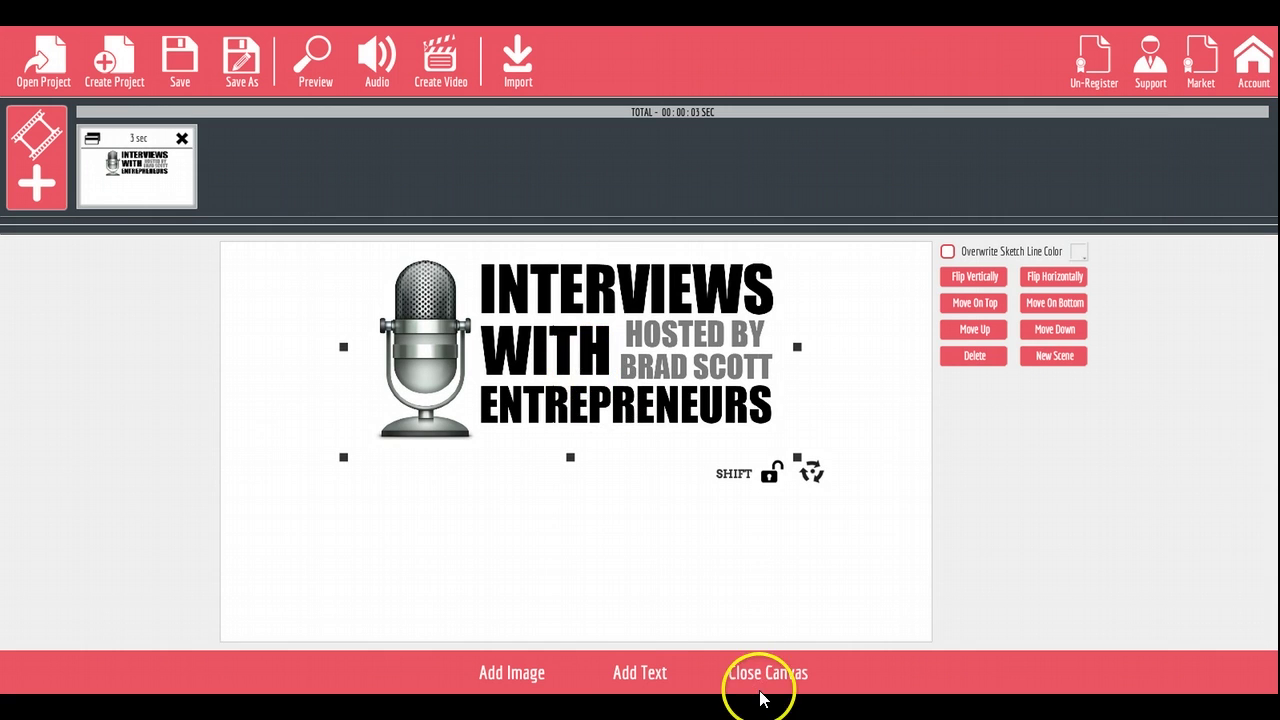
{"action": "left_click", "coordinate": [622, 672]}
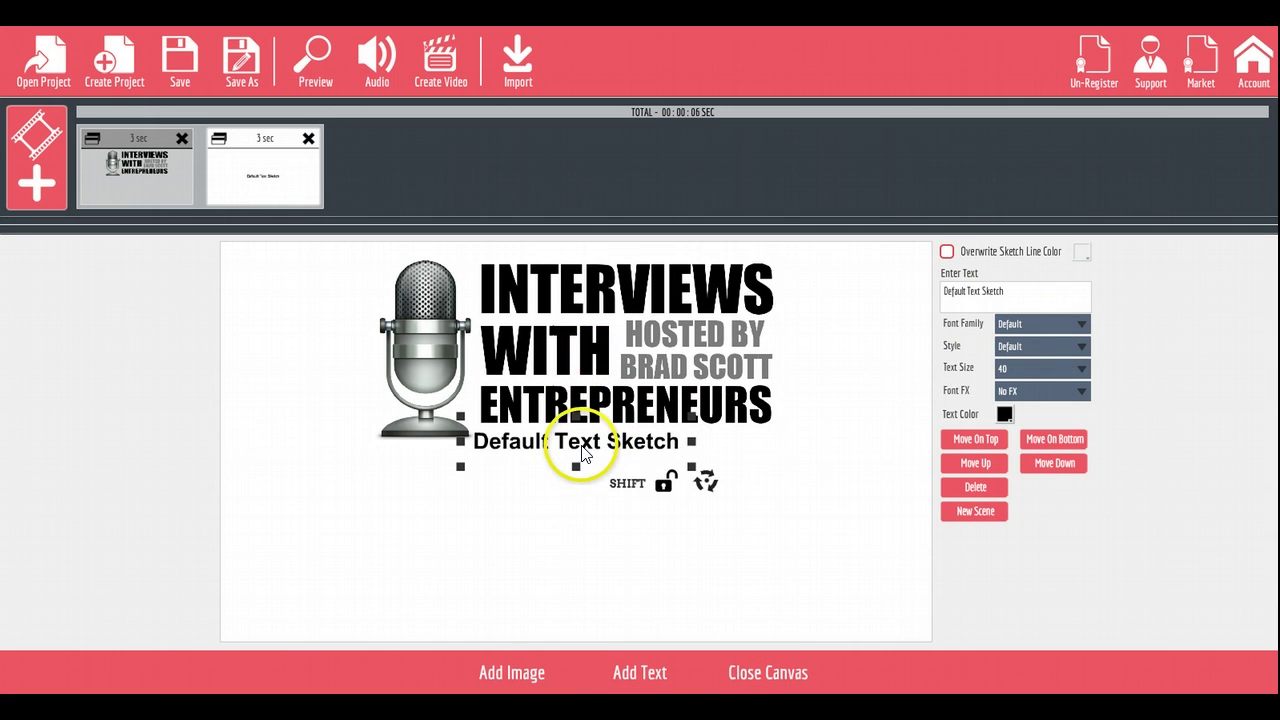
- Move the new text below the logo, change it to 'EPISODE #3', and enlarge it proportionally
{"action": "left_click_drag", "start_coordinate": [583, 453], "coordinate": [595, 485]}
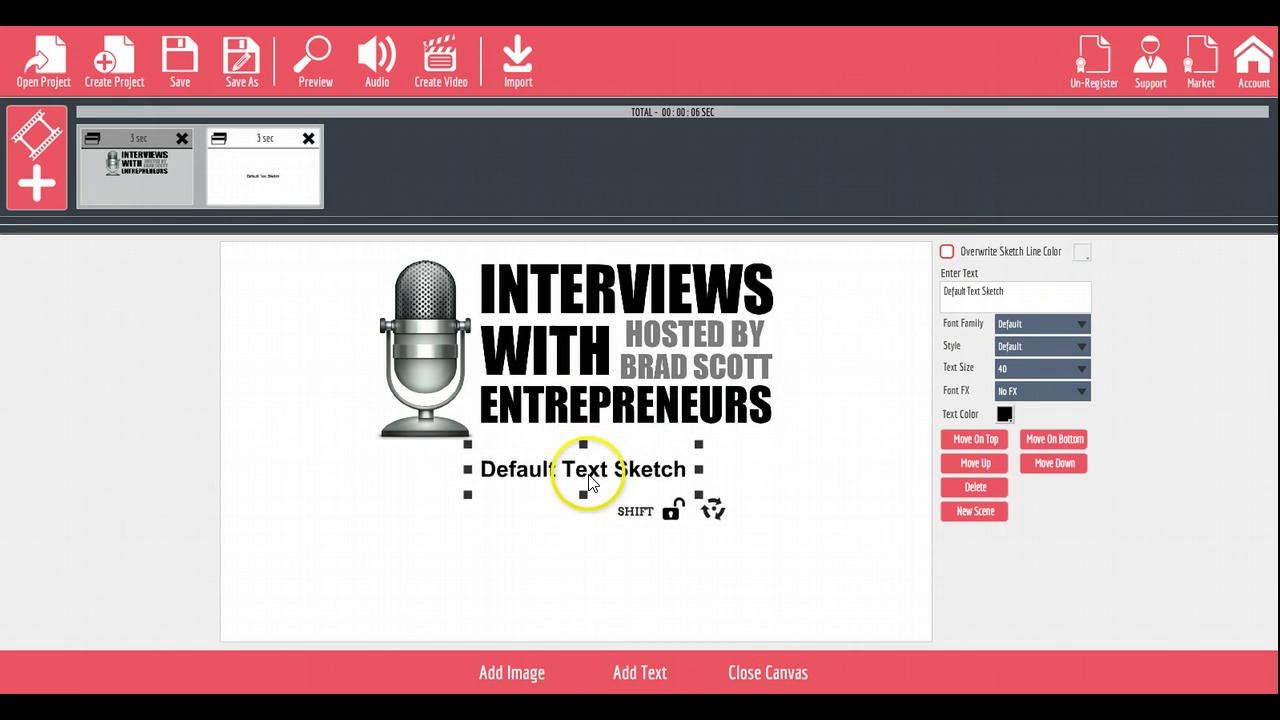
{"action": "double_click", "coordinate": [1006, 290]}
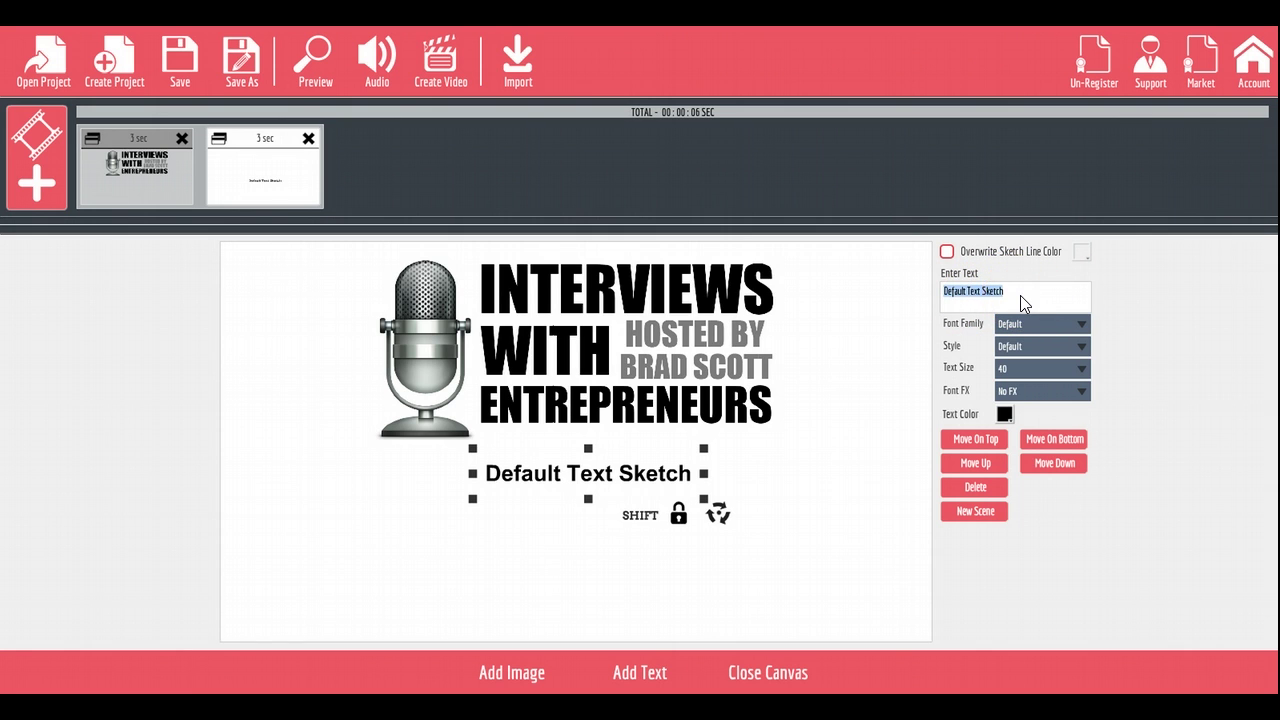
{"action": "type", "text": "ePl"}
{"action": "key", "text": "BackSpace"}
{"action": "key", "text": "BackSpace"}
{"action": "key", "text": "BackSpace"}
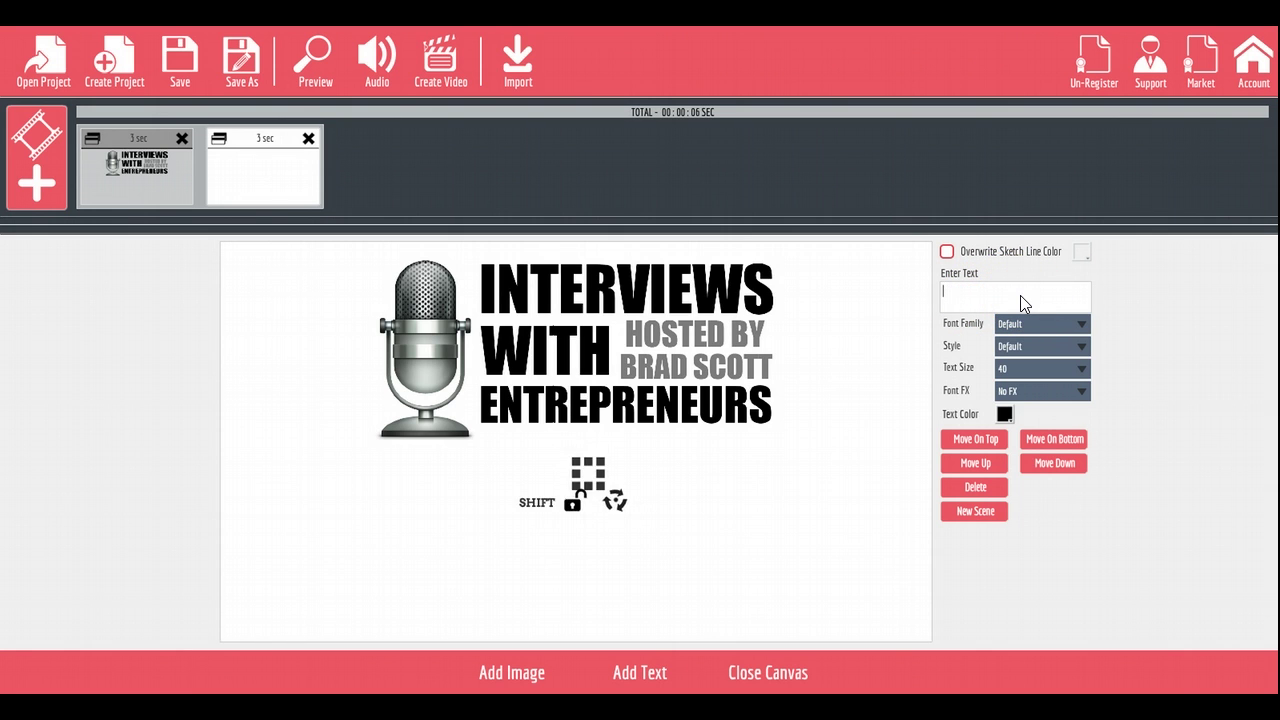
{"action": "type", "text": "EPISO"}
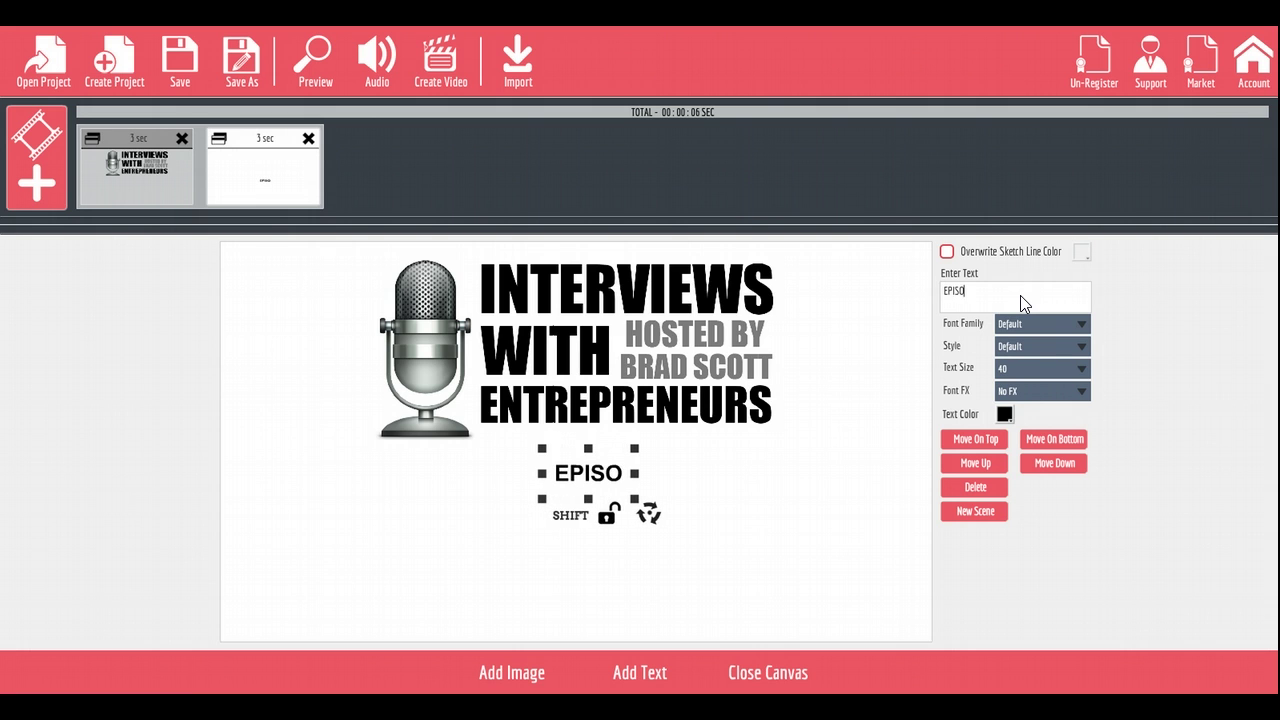
{"action": "type", "text": "DE 3"}
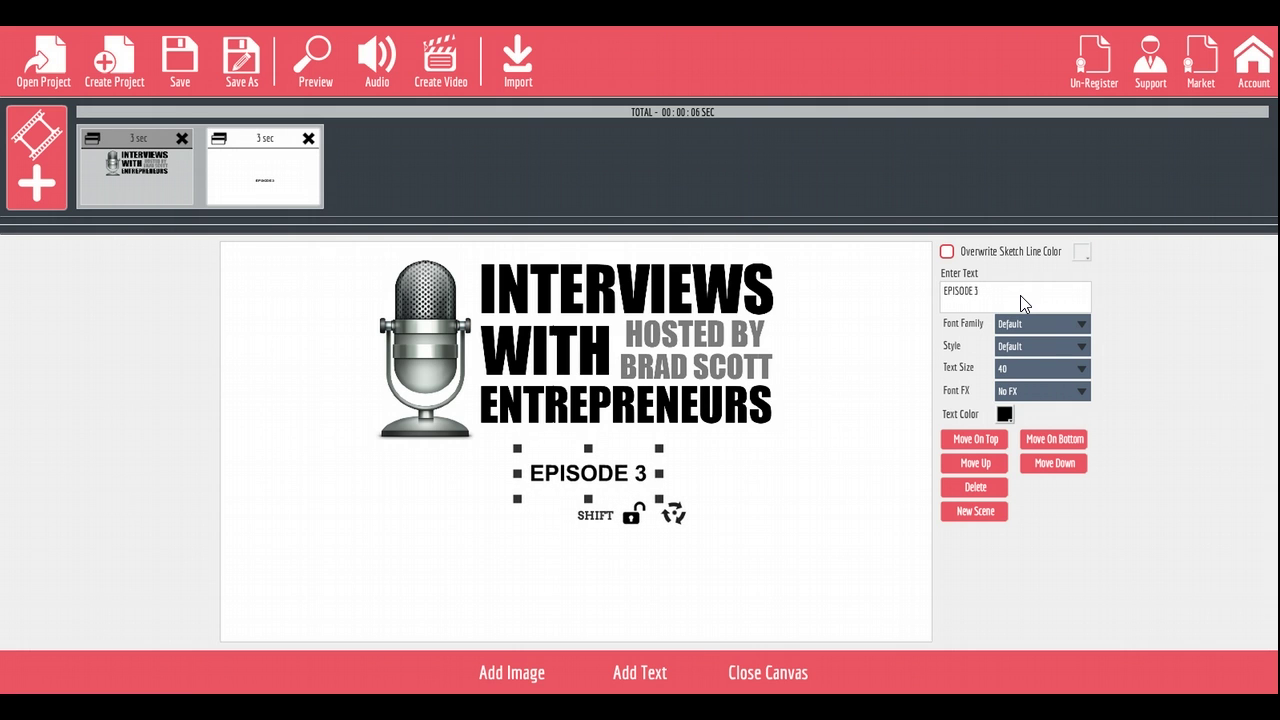
{"action": "key", "text": "BackSpace"}
{"action": "type", "text": "#3"}
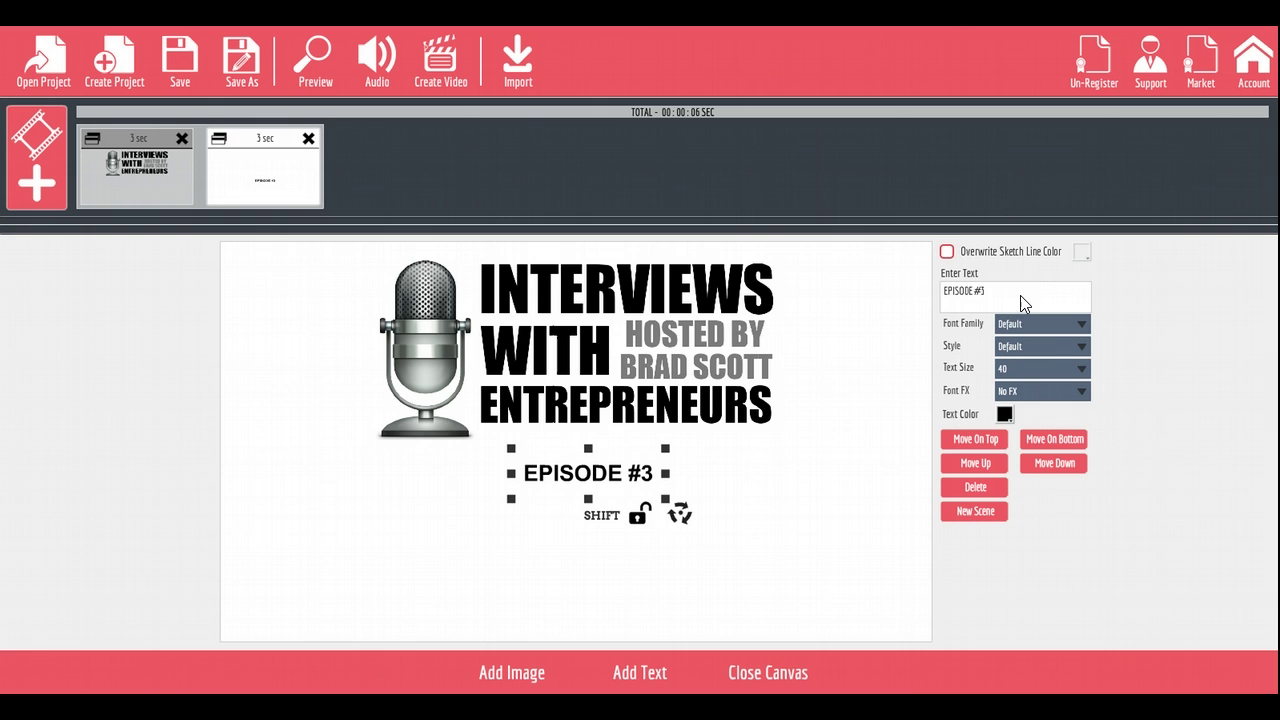
{"action": "left_click", "coordinate": [640, 515]}
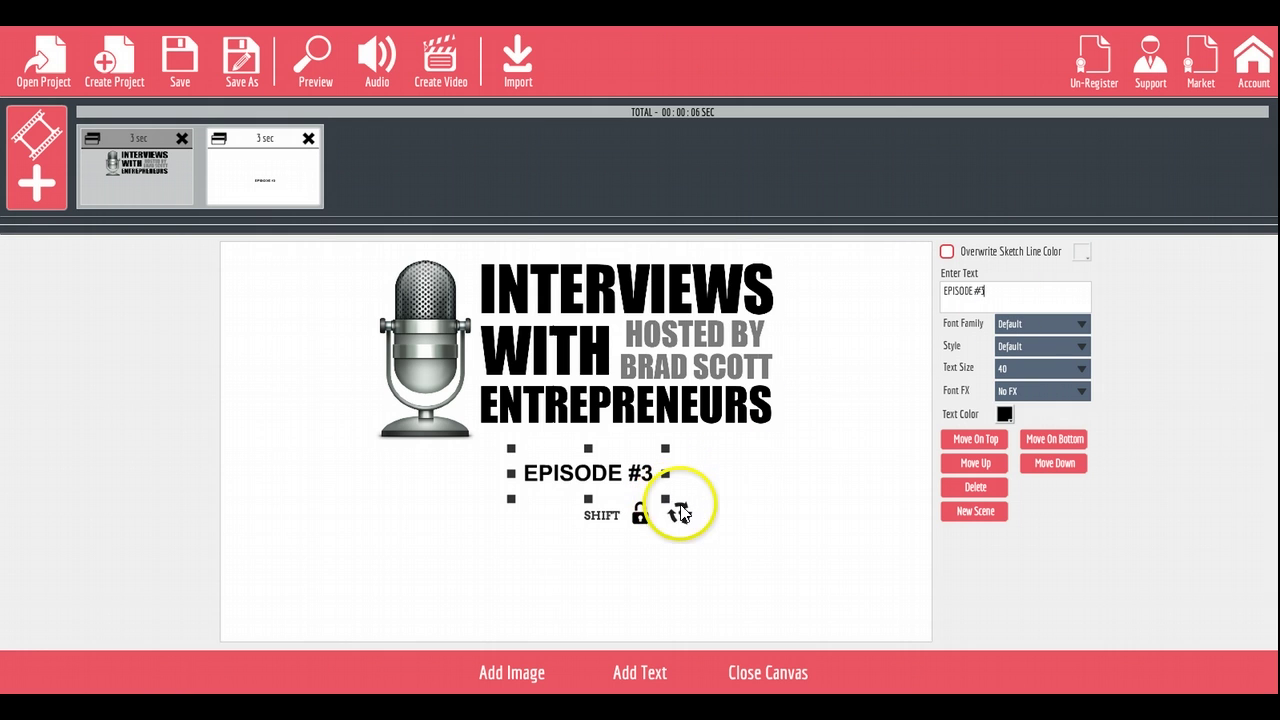
{"action": "left_click_drag", "start_coordinate": [680, 512], "coordinate": [740, 530]}
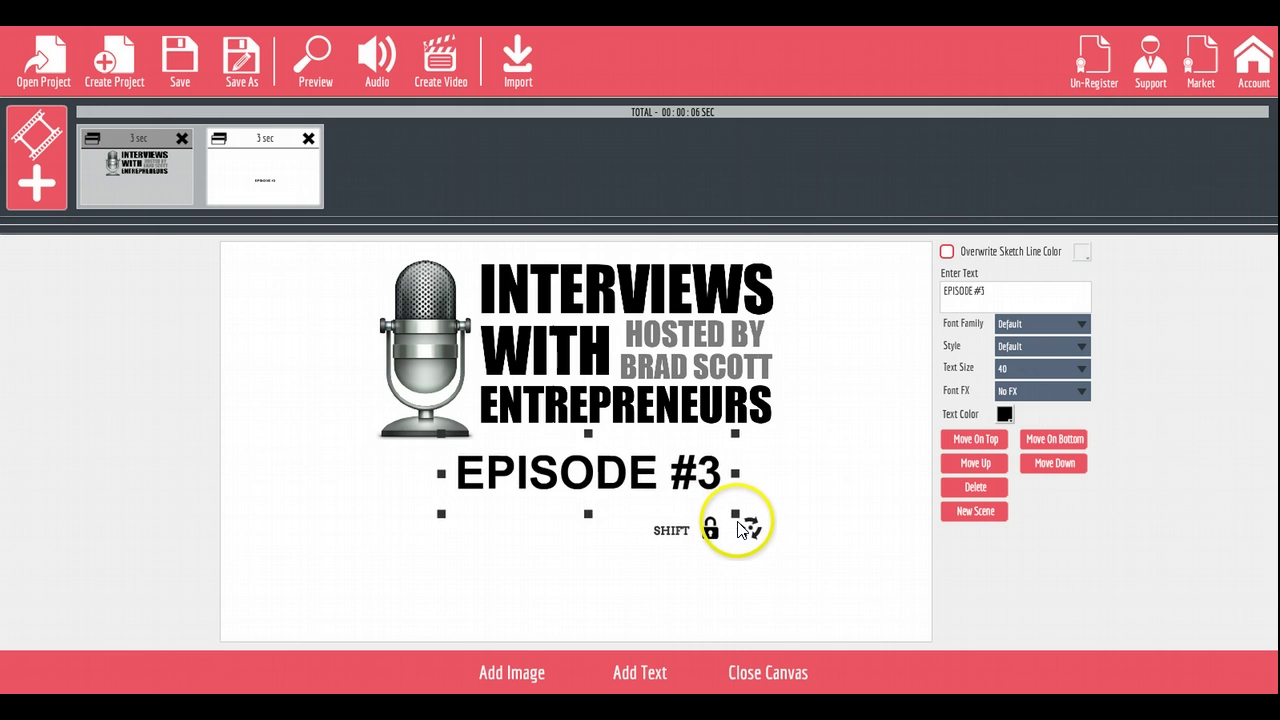
- Set the EPISODE #3 font to Amatic SC, then enlarge and lower the text
{"action": "left_click", "coordinate": [1080, 324]}
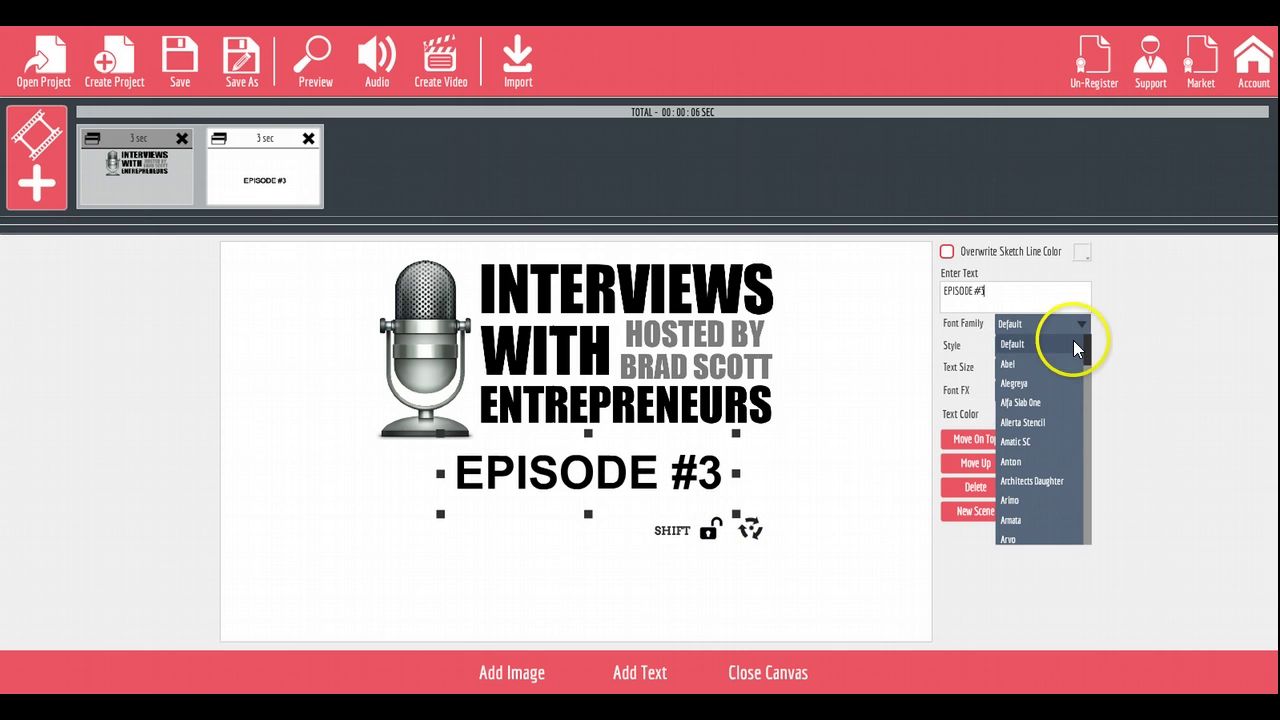
{"action": "left_click", "coordinate": [1051, 364]}
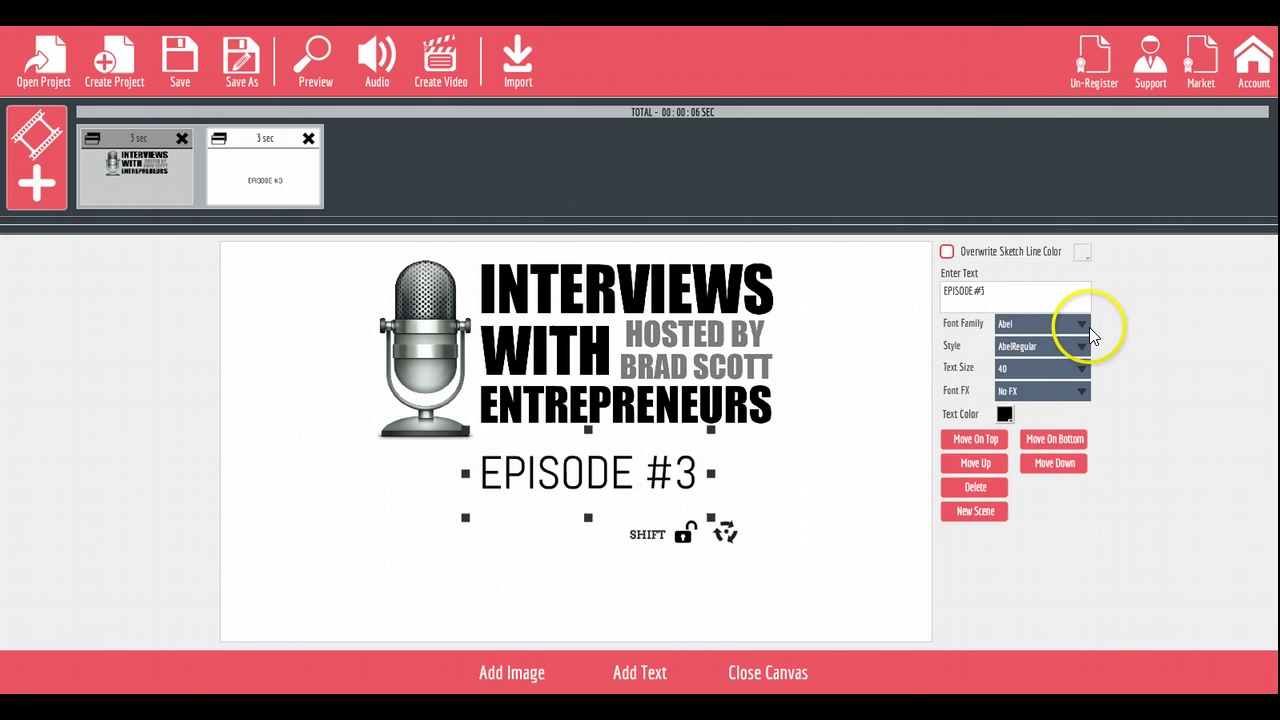
{"action": "left_click", "coordinate": [1088, 330]}
{"action": "left_click", "coordinate": [1045, 383]}
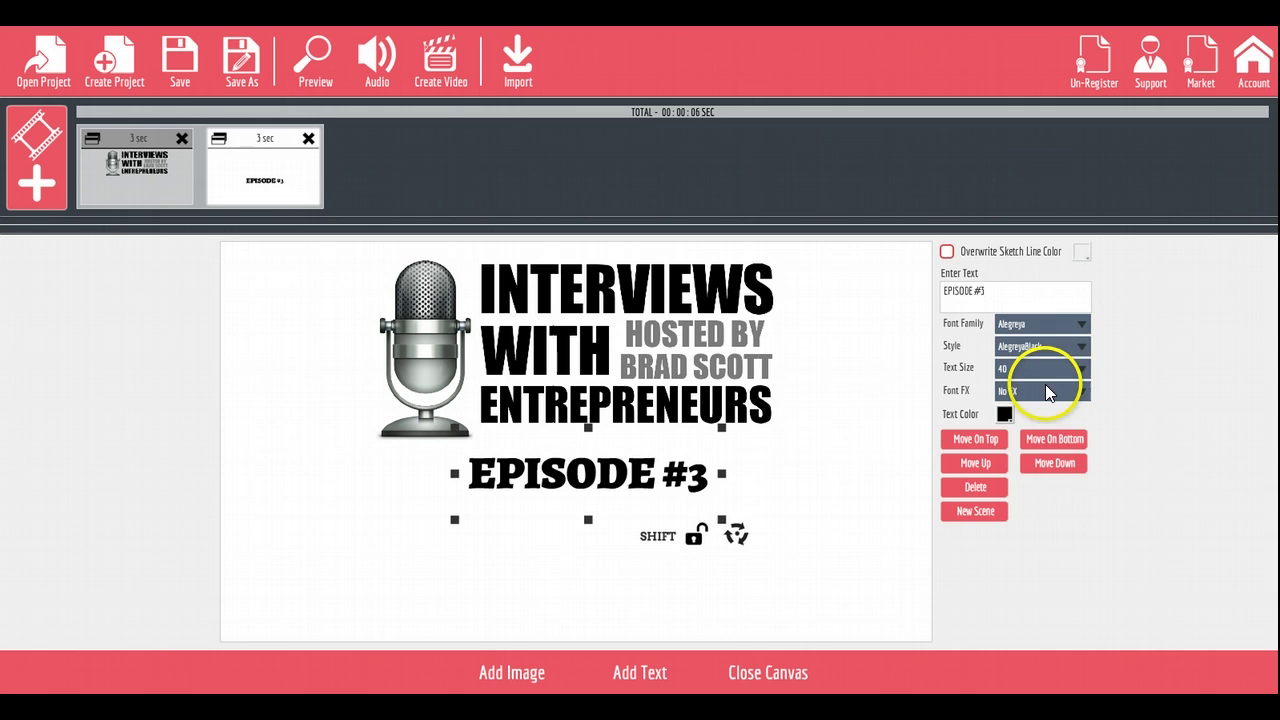
{"action": "left_click", "coordinate": [1085, 326]}
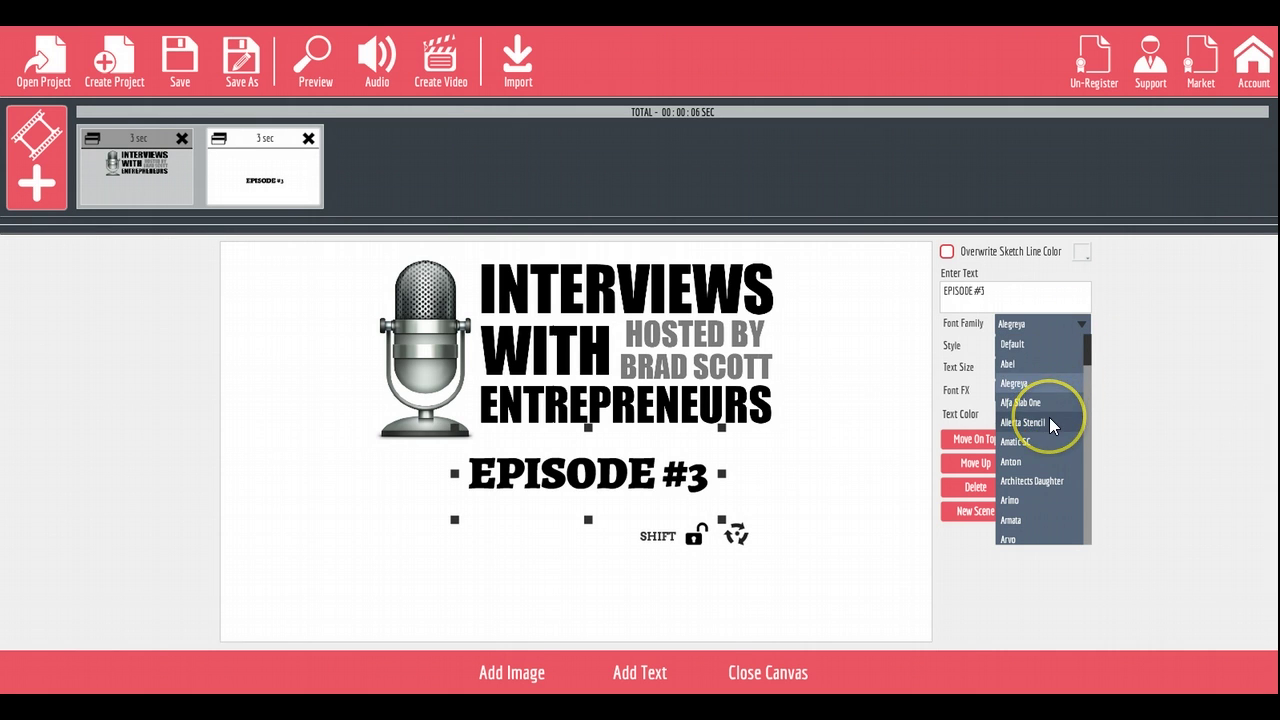
{"action": "left_click", "coordinate": [1049, 417]}
{"action": "left_click", "coordinate": [1081, 332]}
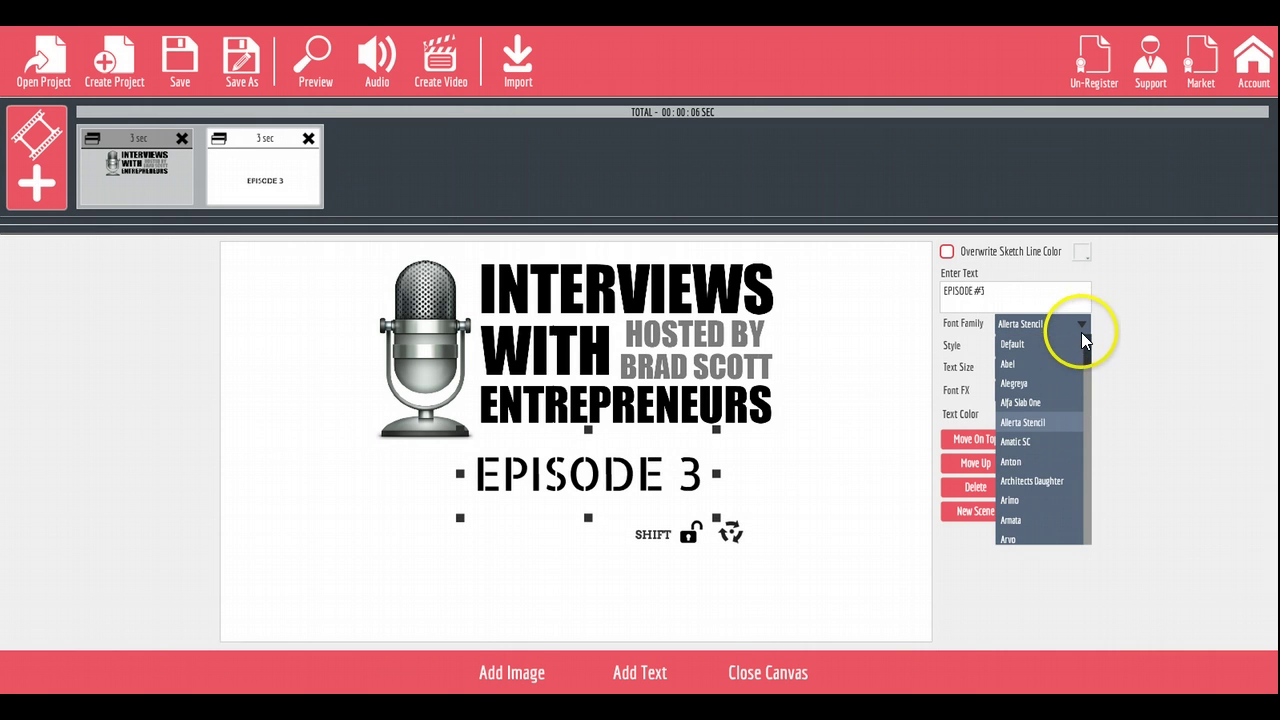
{"action": "left_click", "coordinate": [1038, 443]}
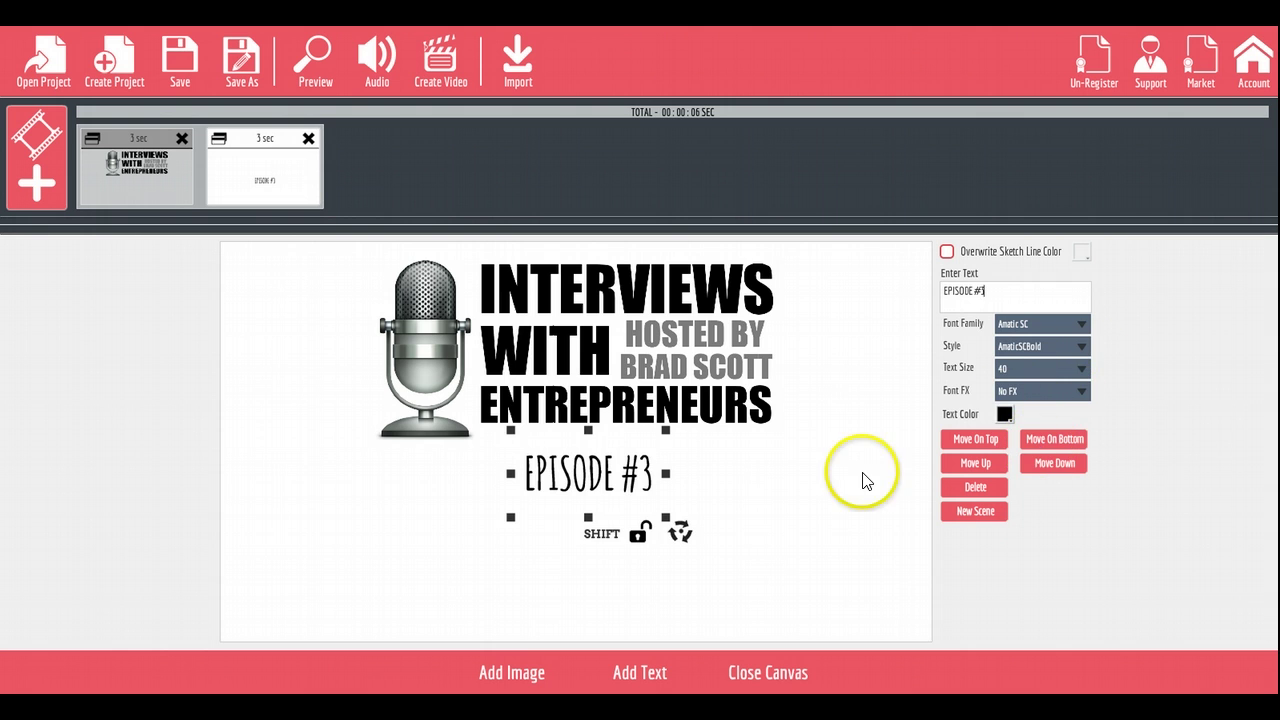
{"action": "left_click_drag", "start_coordinate": [677, 519], "coordinate": [722, 535]}
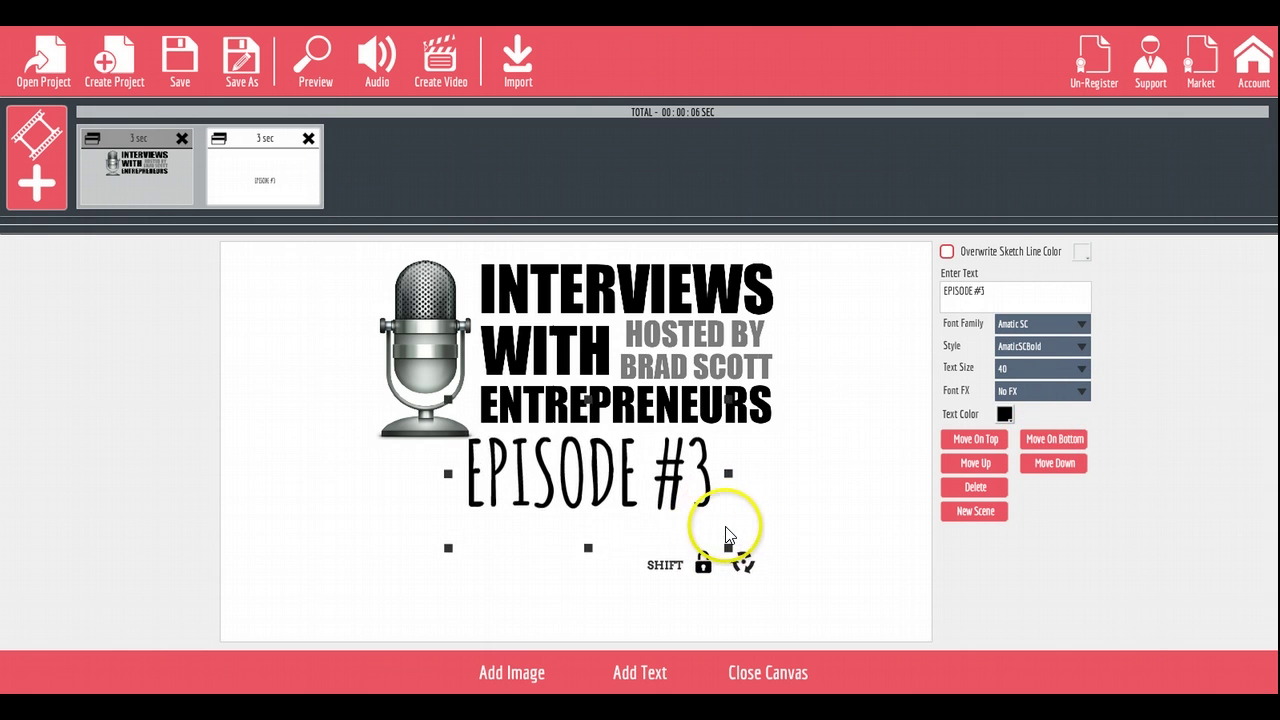
{"action": "left_click_drag", "start_coordinate": [586, 471], "coordinate": [592, 491]}
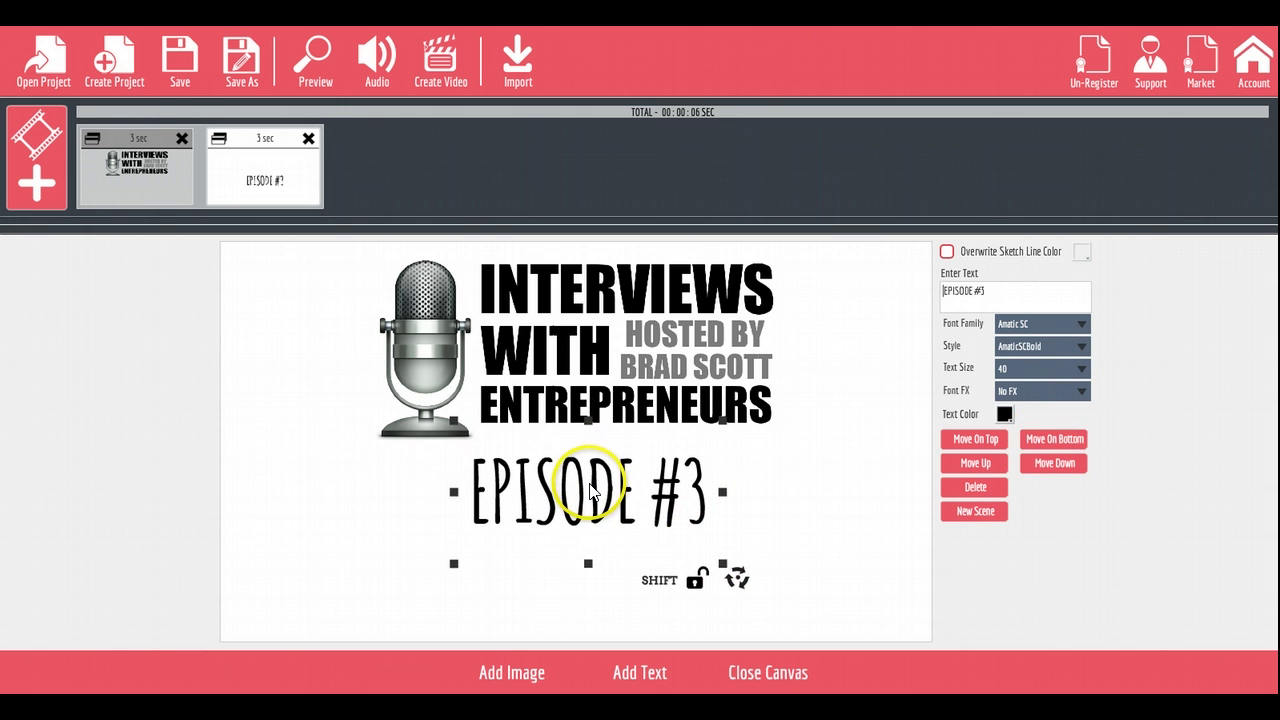
{"action": "left_click_drag", "start_coordinate": [455, 494], "coordinate": [425, 503]}
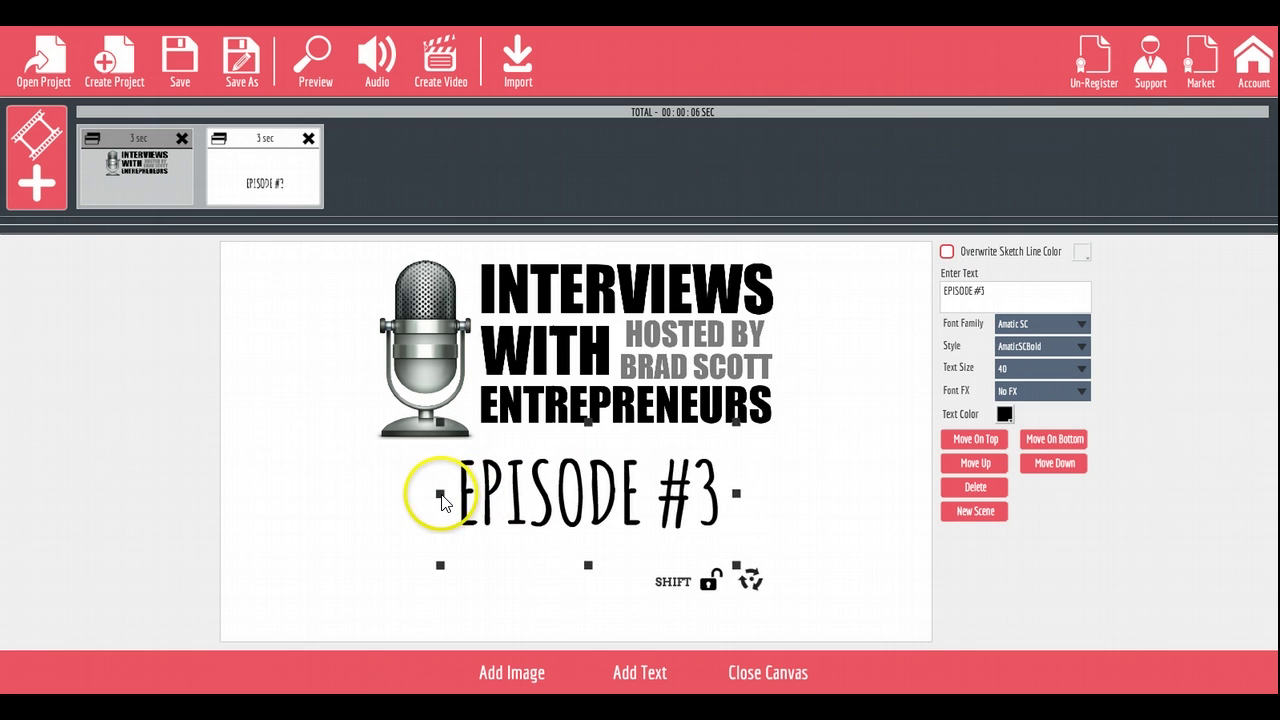
- Color the EPISODE #3 text blue (#0000ff) and close the canvas to preview the scene
{"action": "left_click", "coordinate": [1004, 414]}
{"action": "left_click", "coordinate": [1028, 479]}
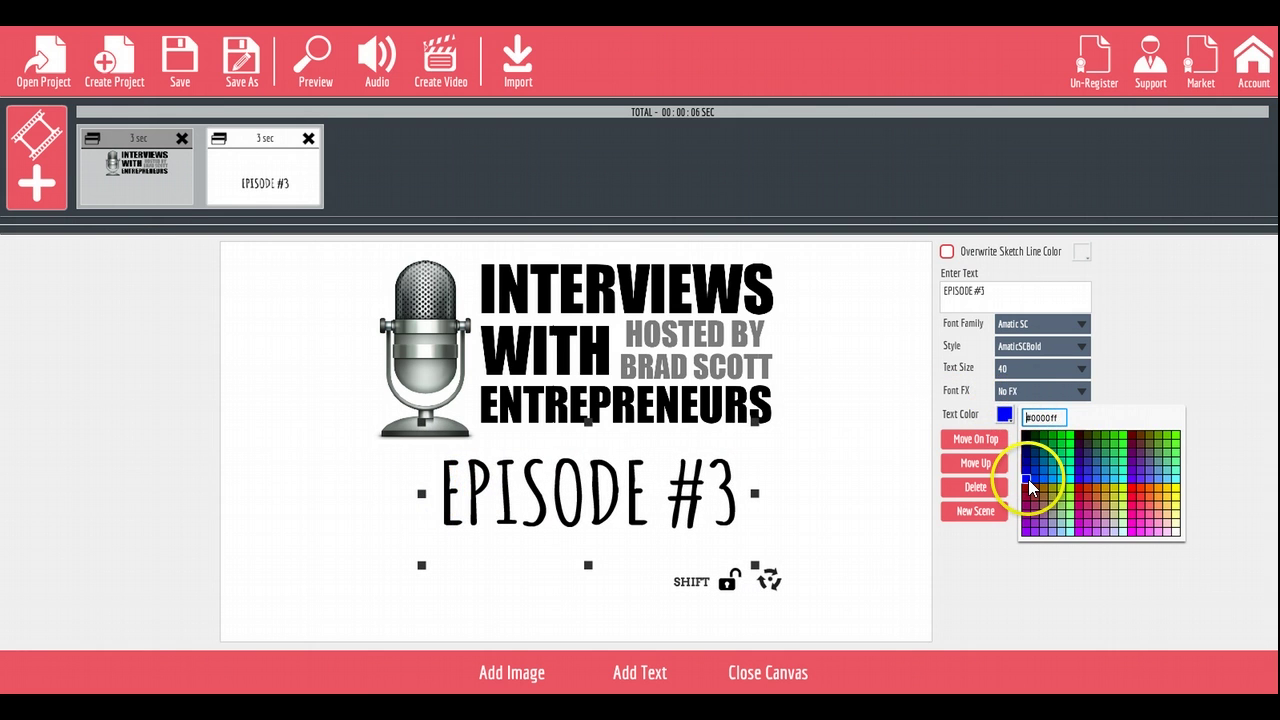
{"action": "left_click", "coordinate": [1004, 414]}
{"action": "left_click", "coordinate": [1034, 488]}
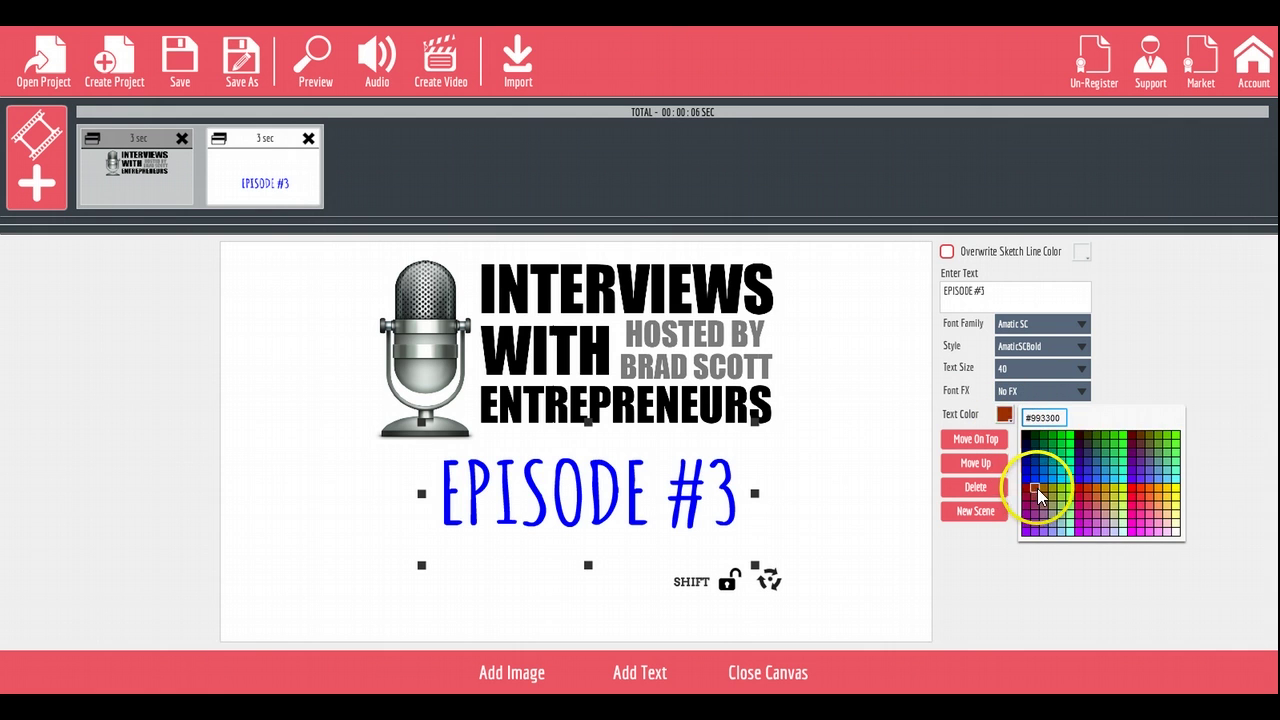
{"action": "key", "text": "Escape"}
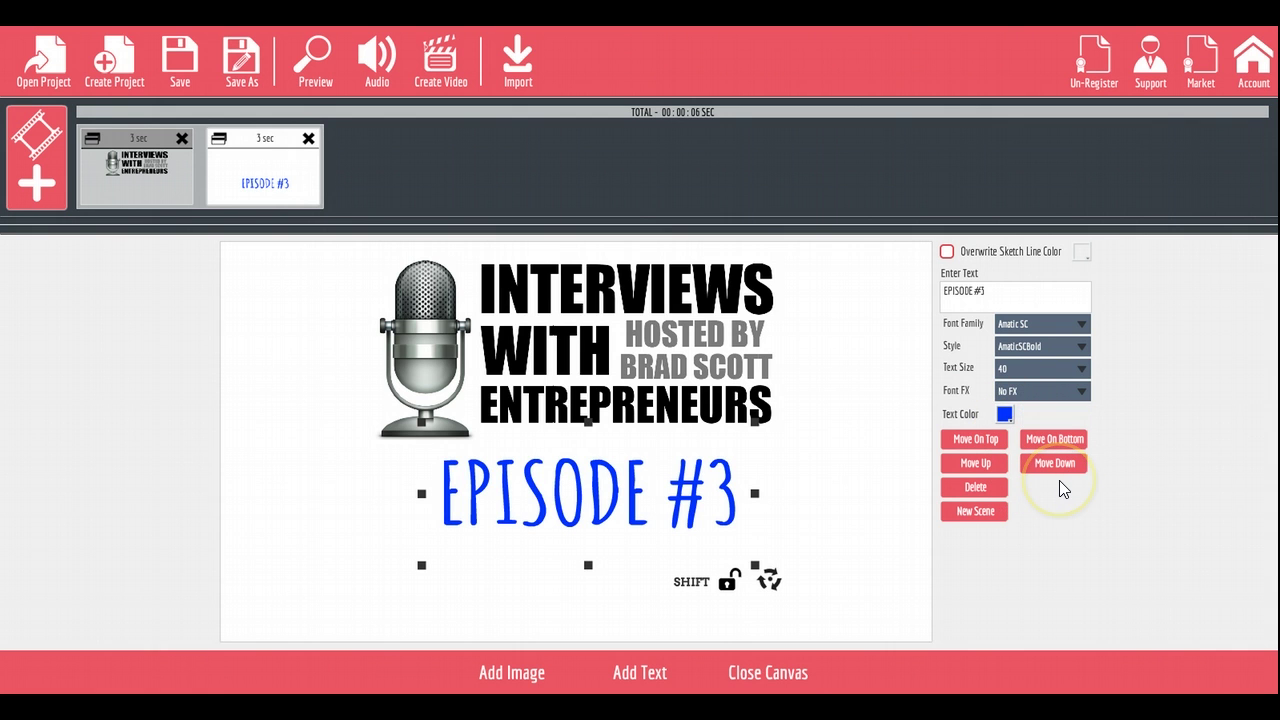
{"action": "left_click", "coordinate": [771, 672]}
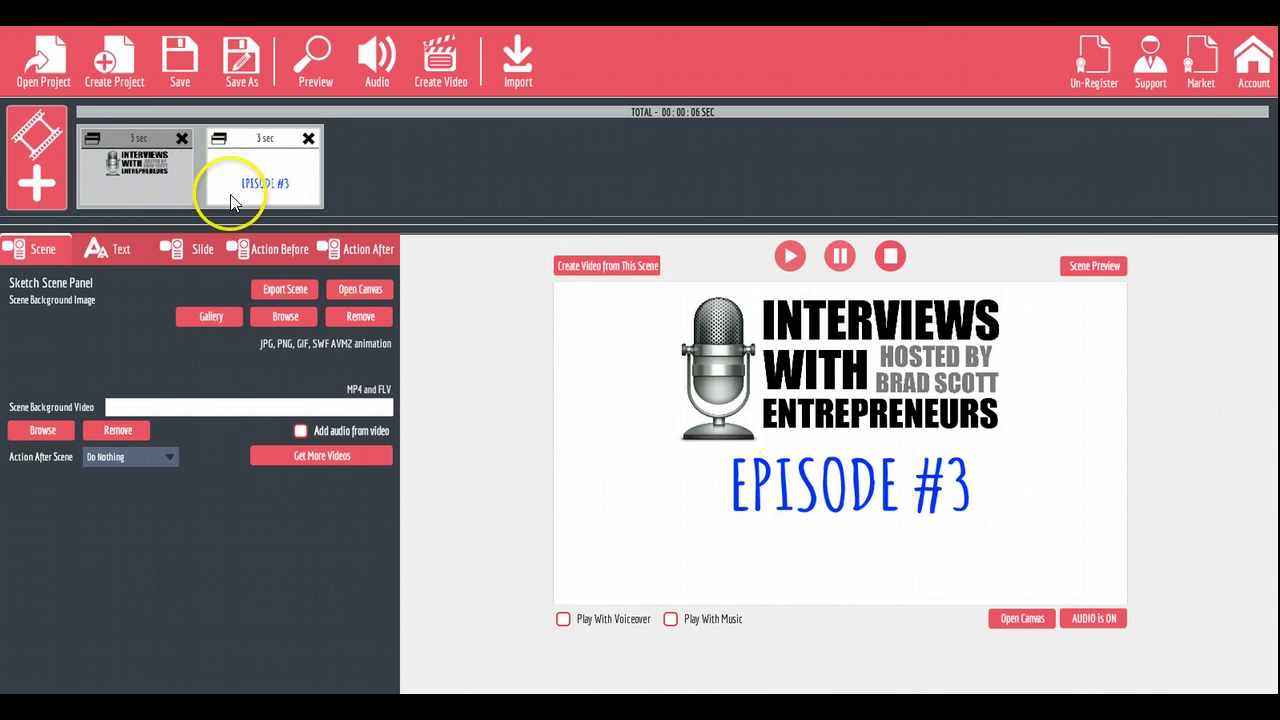
- Set the logo scene's entrance to Fly In By Hand over 2 seconds, and preview it
{"action": "left_click", "coordinate": [143, 172]}
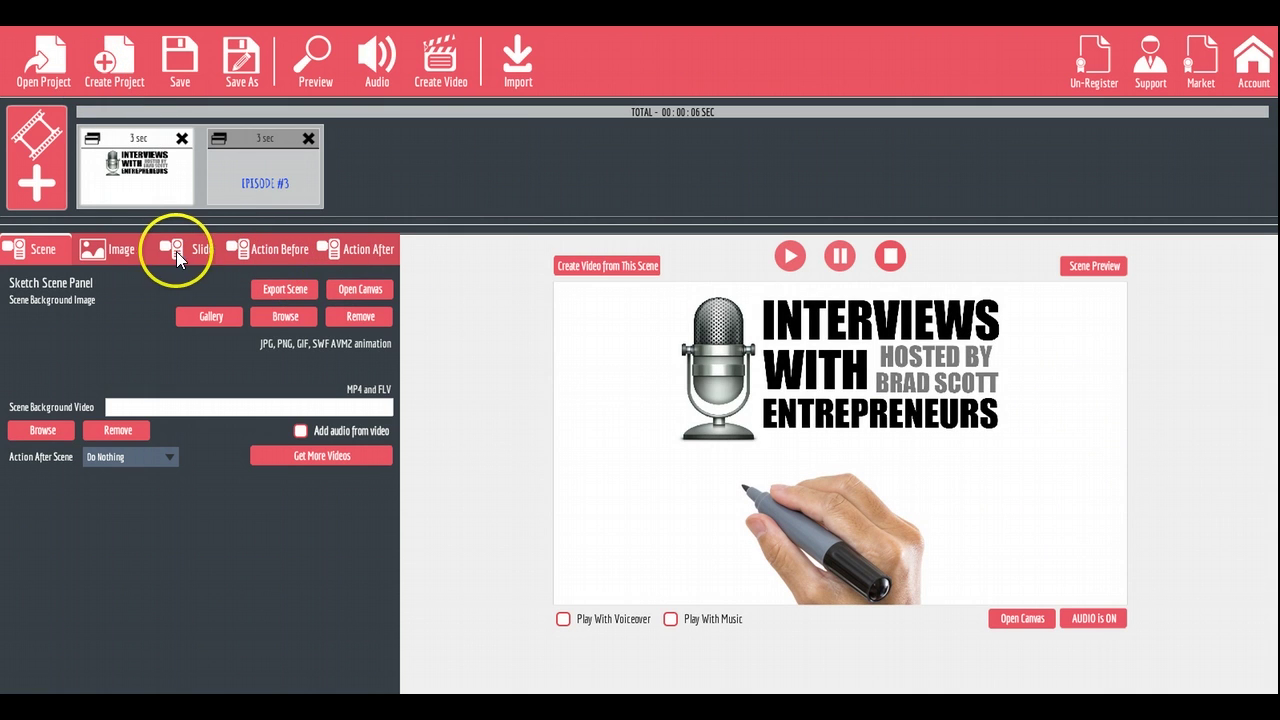
{"action": "left_click", "coordinate": [295, 256]}
{"action": "left_click", "coordinate": [183, 309]}
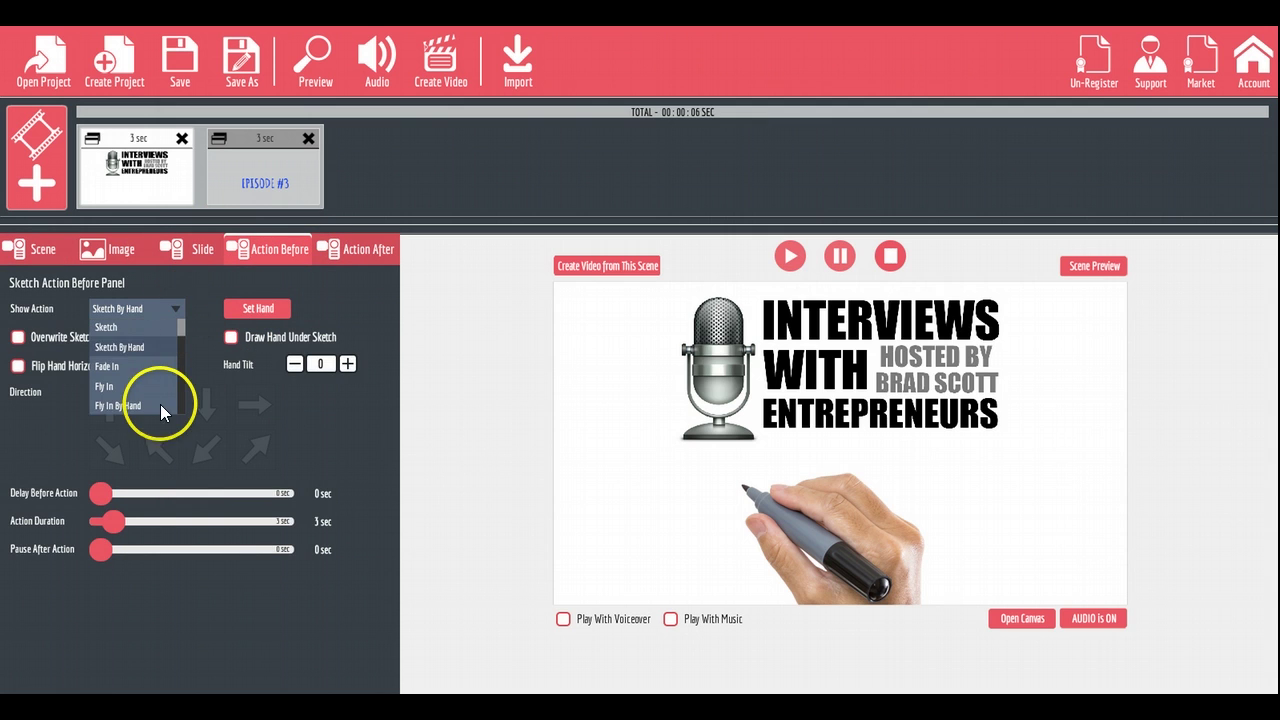
{"action": "left_click", "coordinate": [143, 404]}
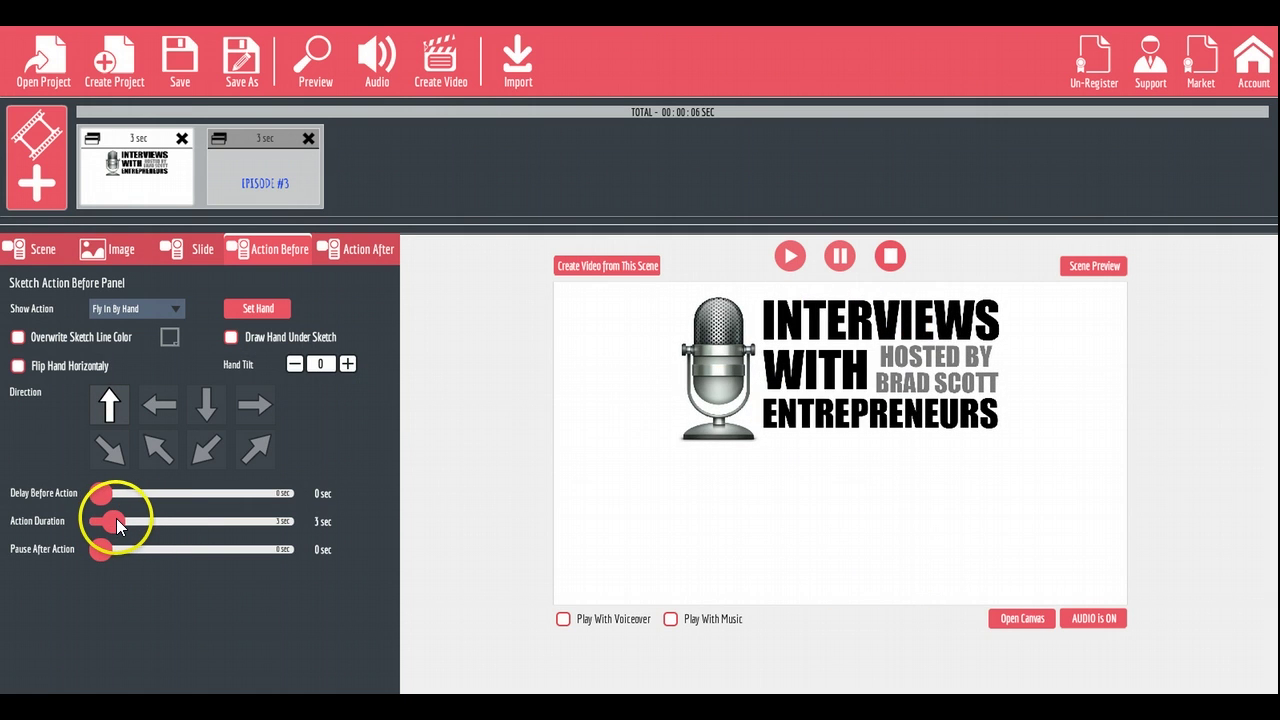
{"action": "left_click_drag", "start_coordinate": [117, 521], "coordinate": [106, 520]}
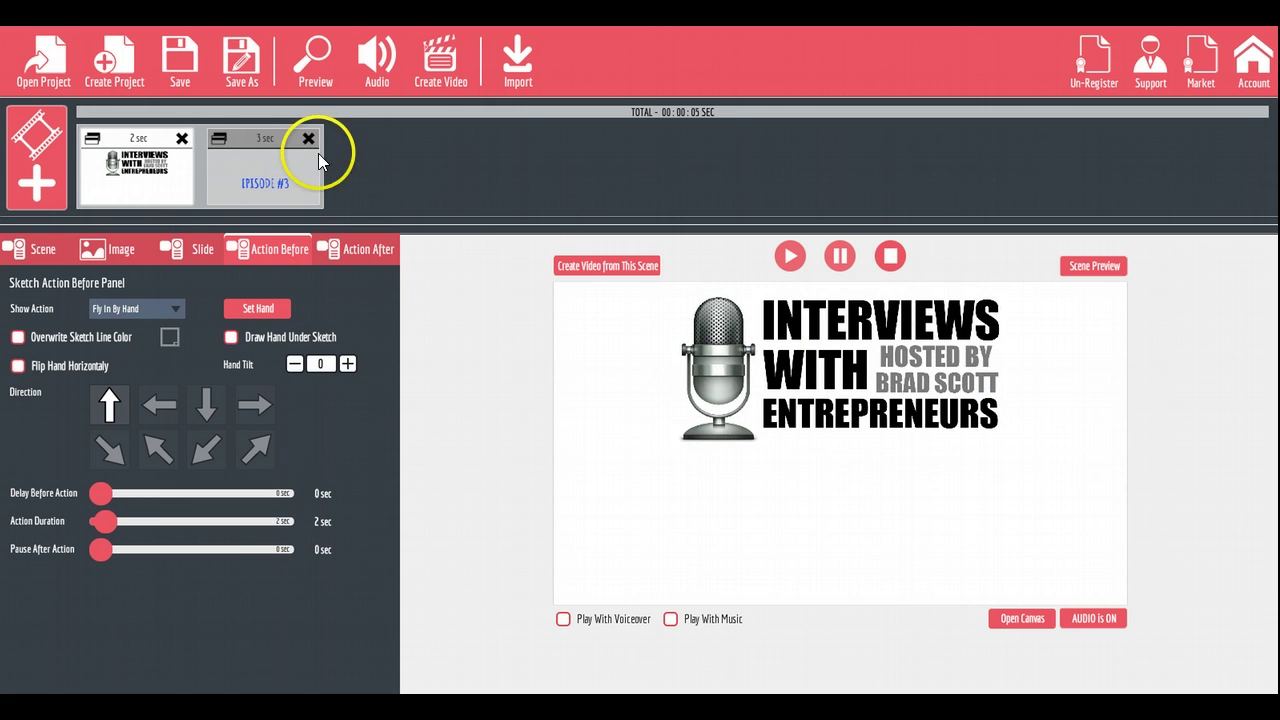
{"action": "left_click", "coordinate": [313, 57]}
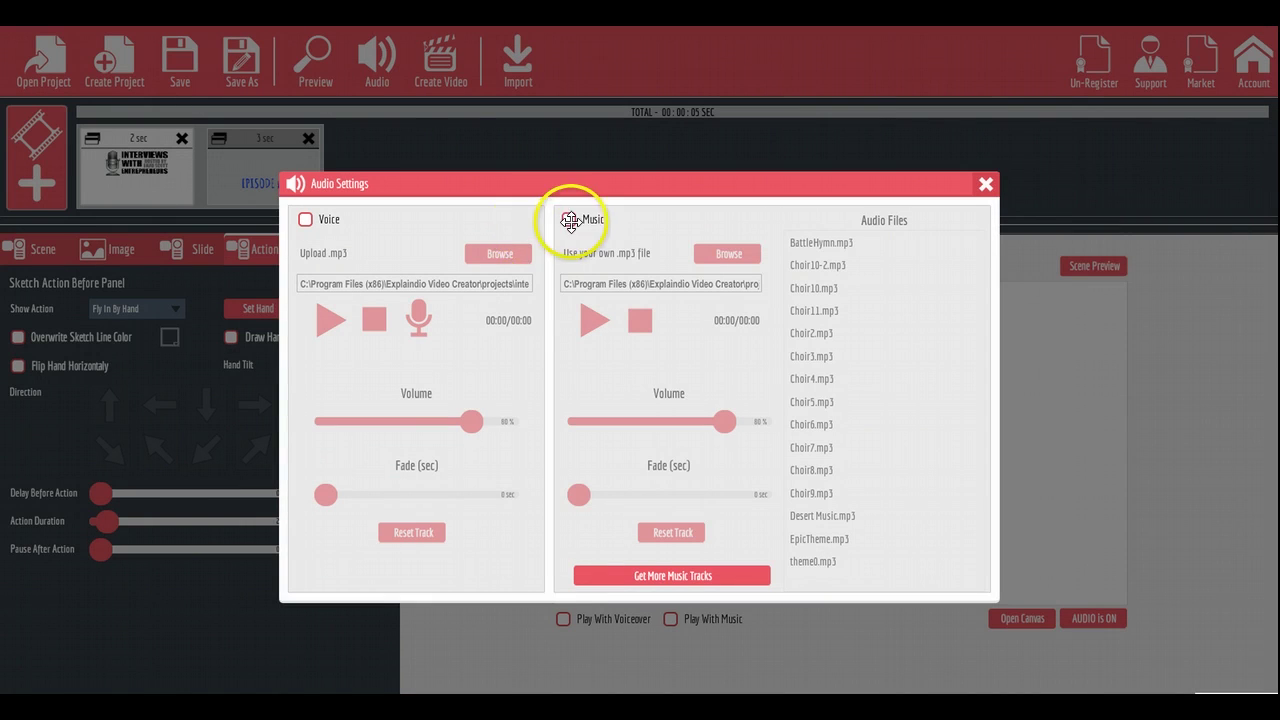
- Tick Voice in Audio settings and record a voiceover with the Voice Recorder
{"action": "left_click", "coordinate": [568, 222]}
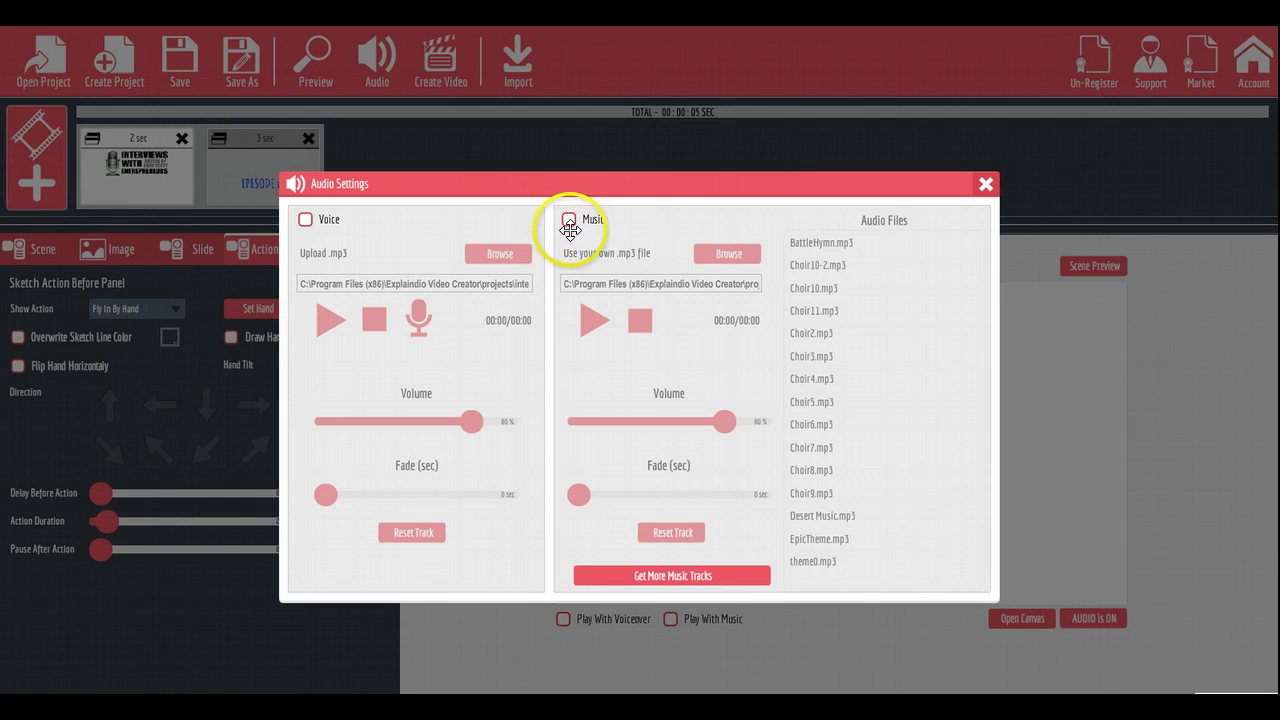
{"action": "left_click", "coordinate": [306, 219]}
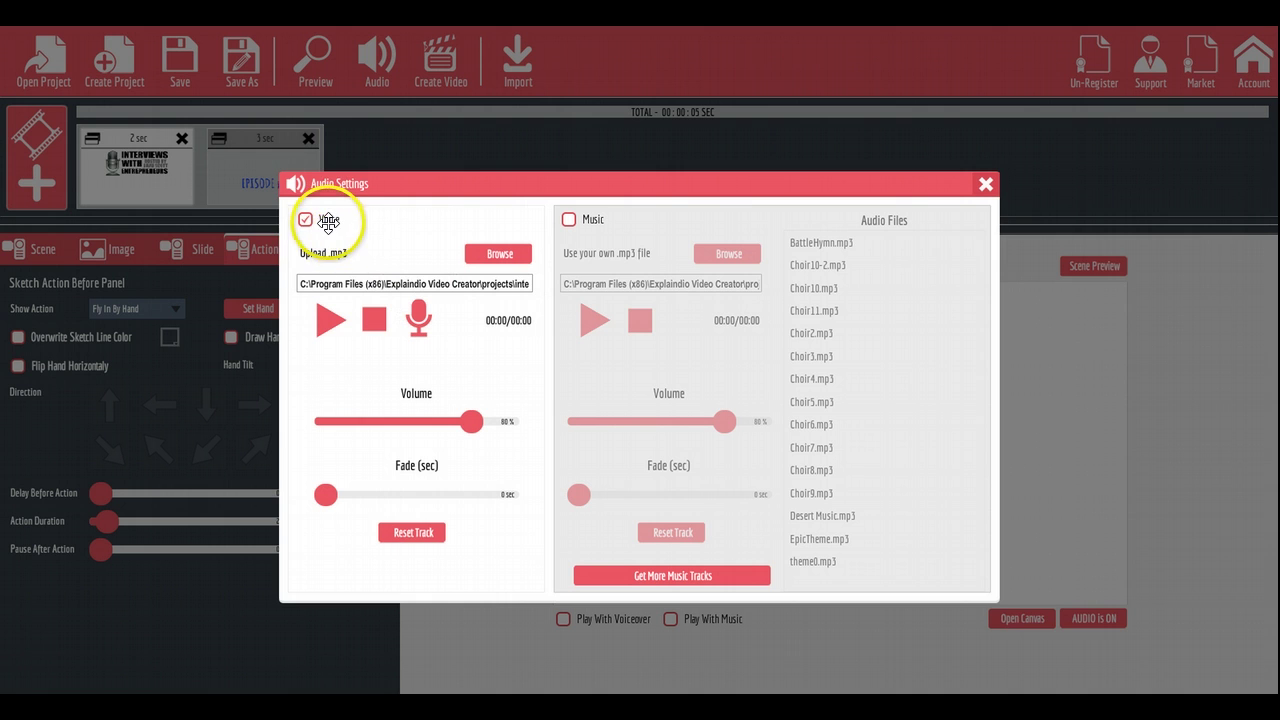
{"action": "left_click", "coordinate": [420, 313]}
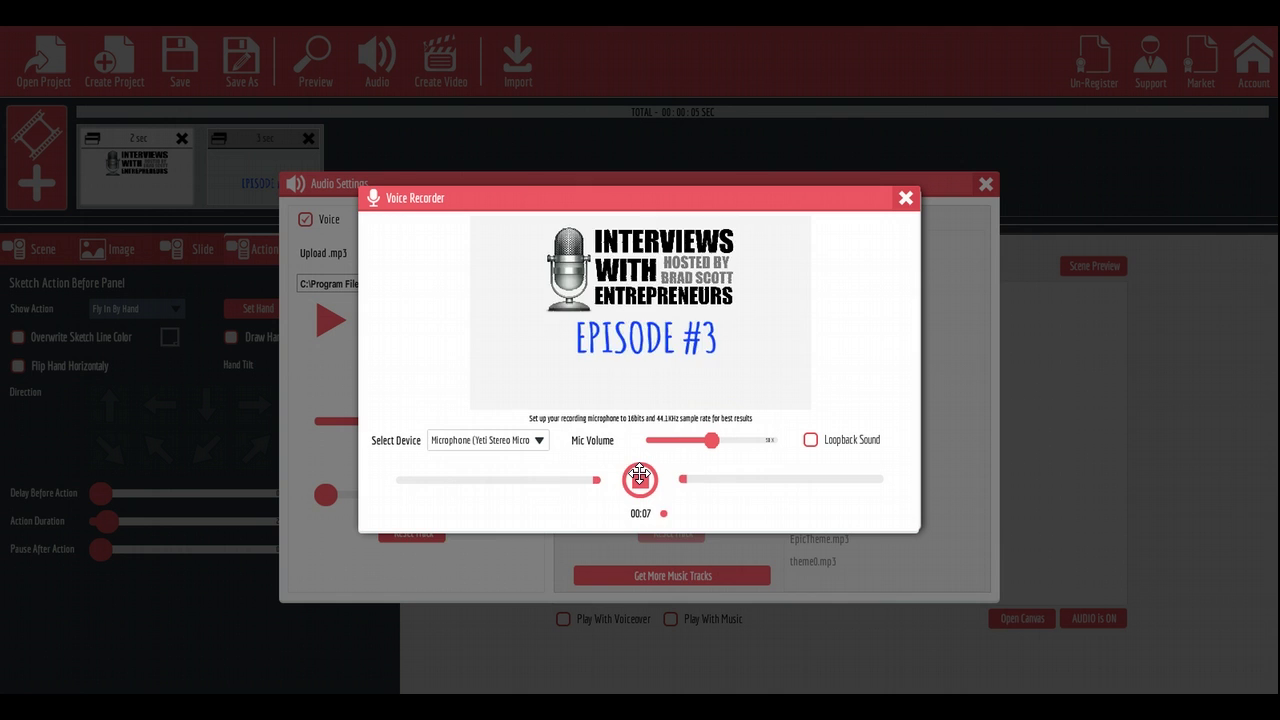
{"action": "left_click", "coordinate": [640, 476]}
- Preview the project, then enable Play With Voiceover and preview it again
{"action": "left_click", "coordinate": [905, 197]}
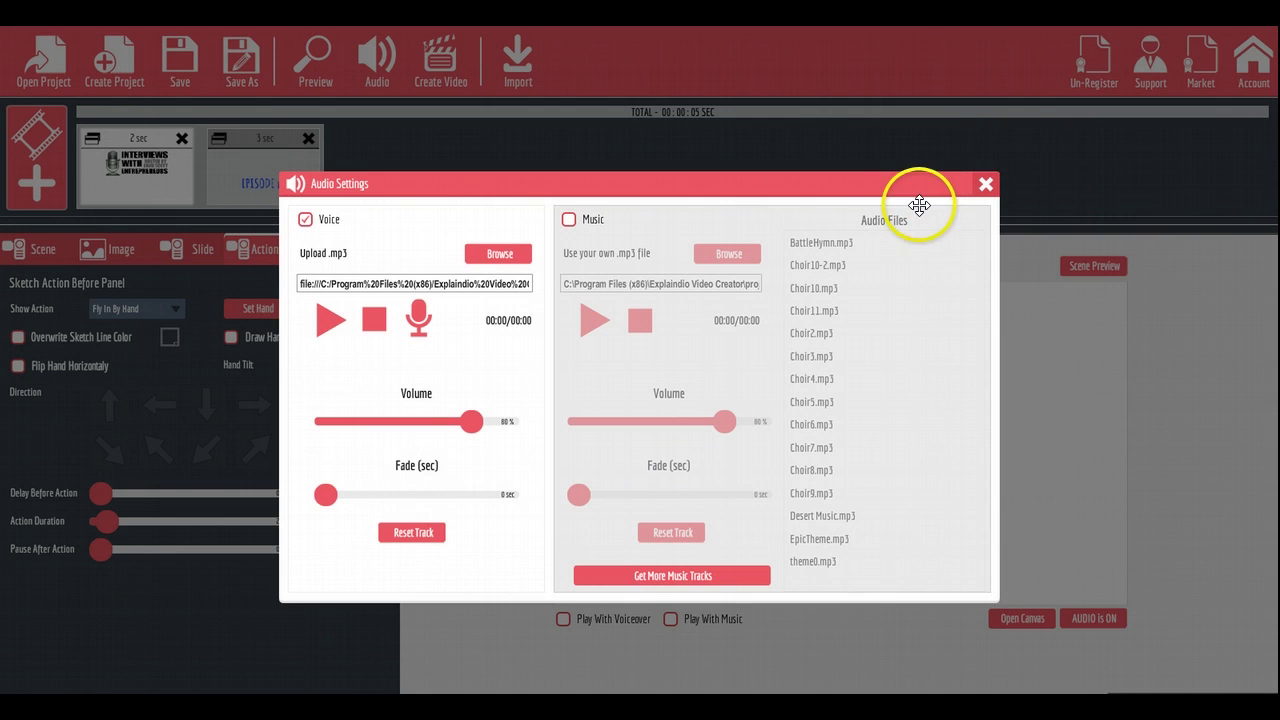
{"action": "left_click", "coordinate": [986, 183]}
{"action": "left_click", "coordinate": [317, 62]}
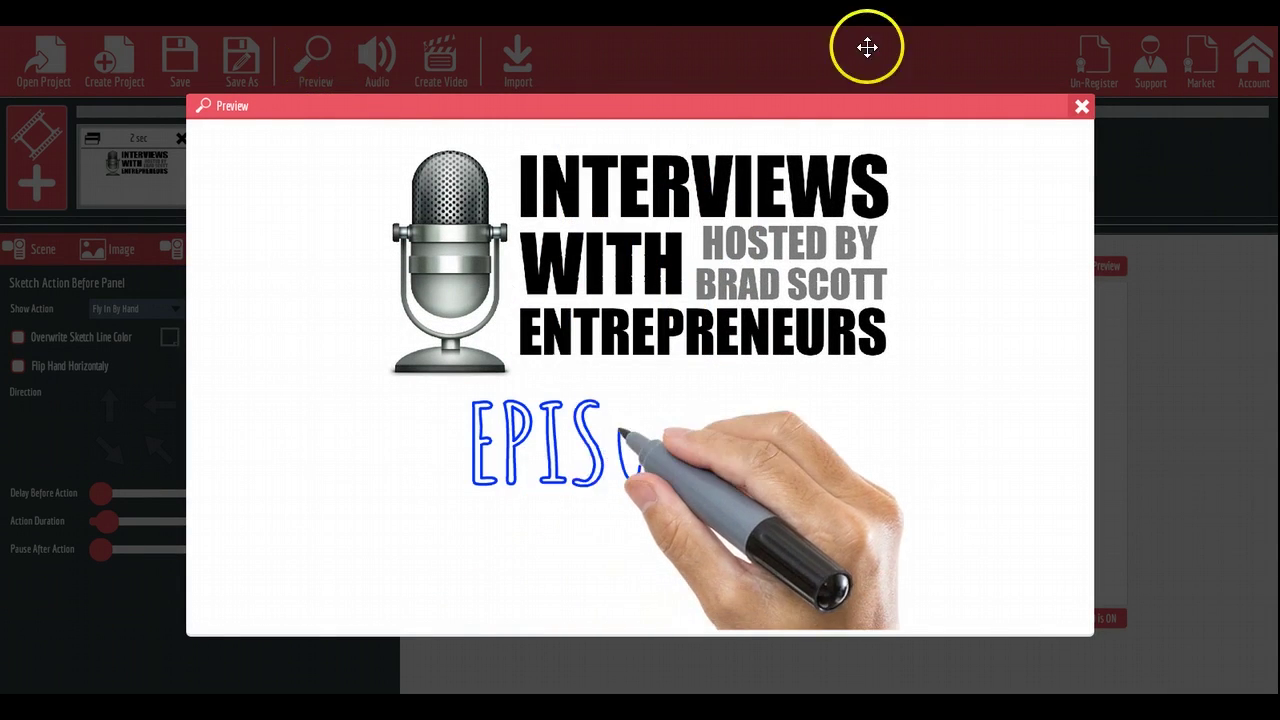
{"action": "left_click", "coordinate": [1082, 106]}
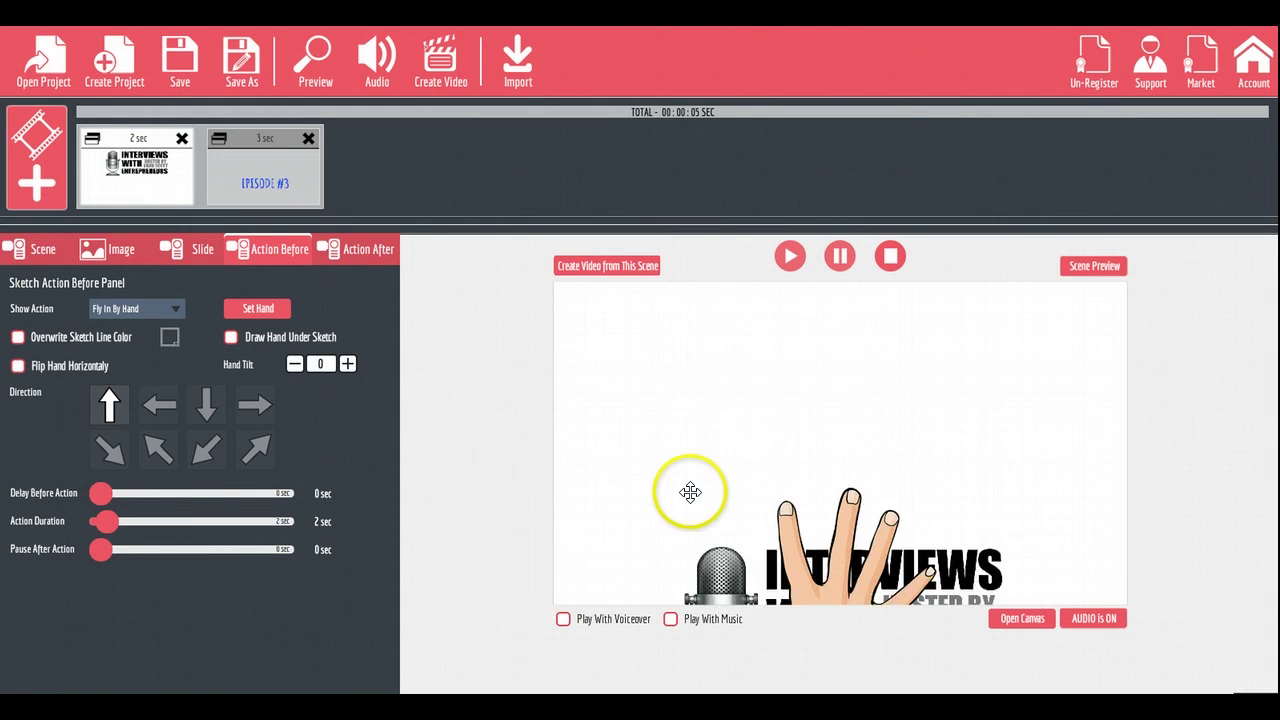
{"action": "left_click", "coordinate": [565, 619]}
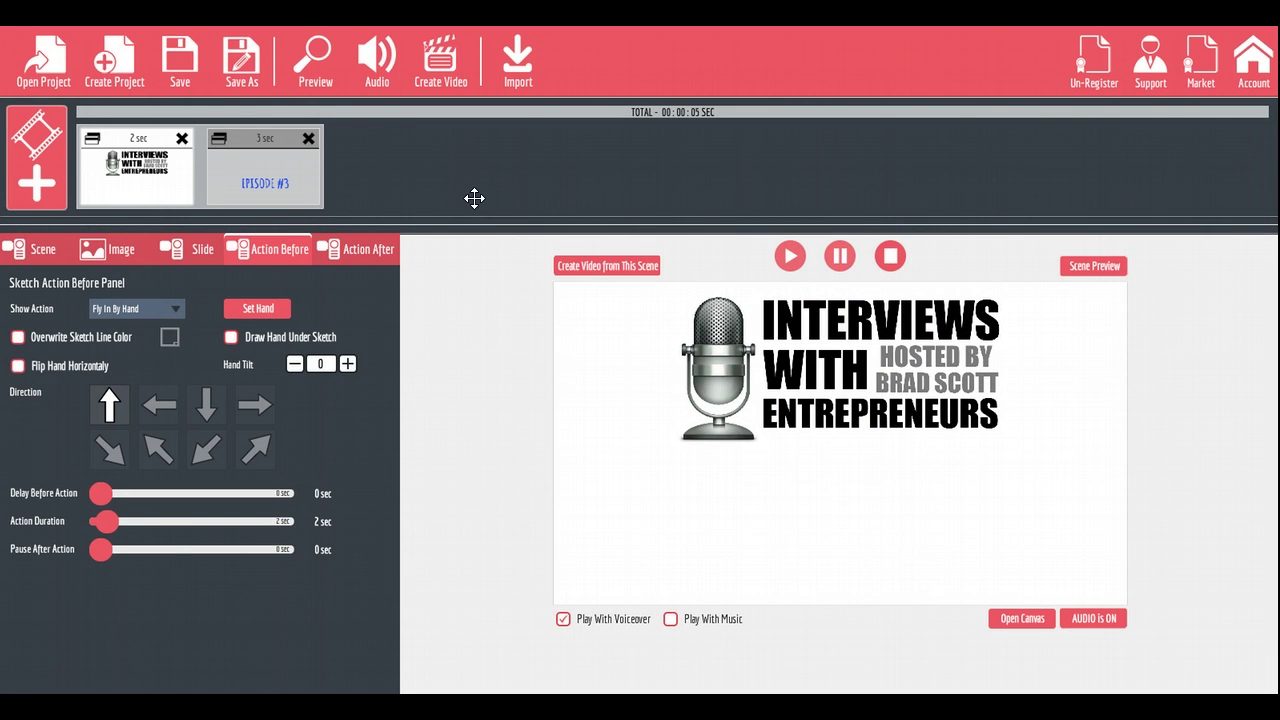
{"action": "left_click", "coordinate": [316, 65]}
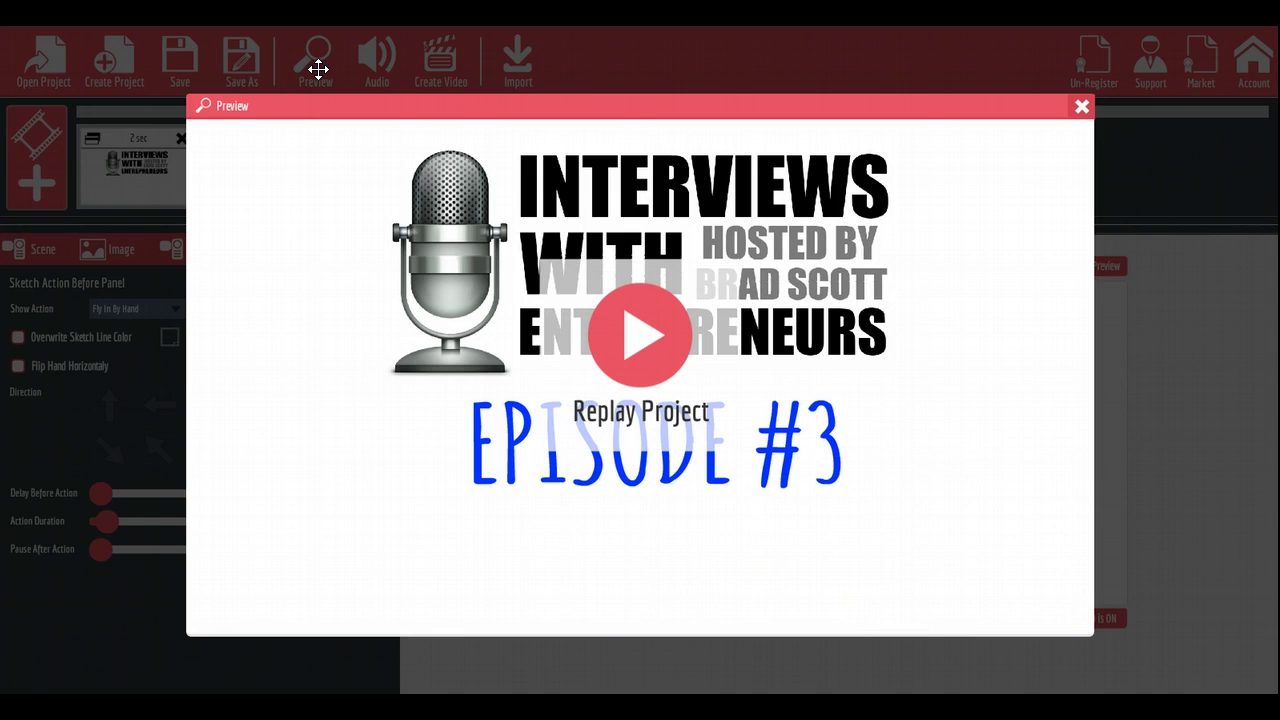
{"action": "left_click", "coordinate": [1081, 106]}
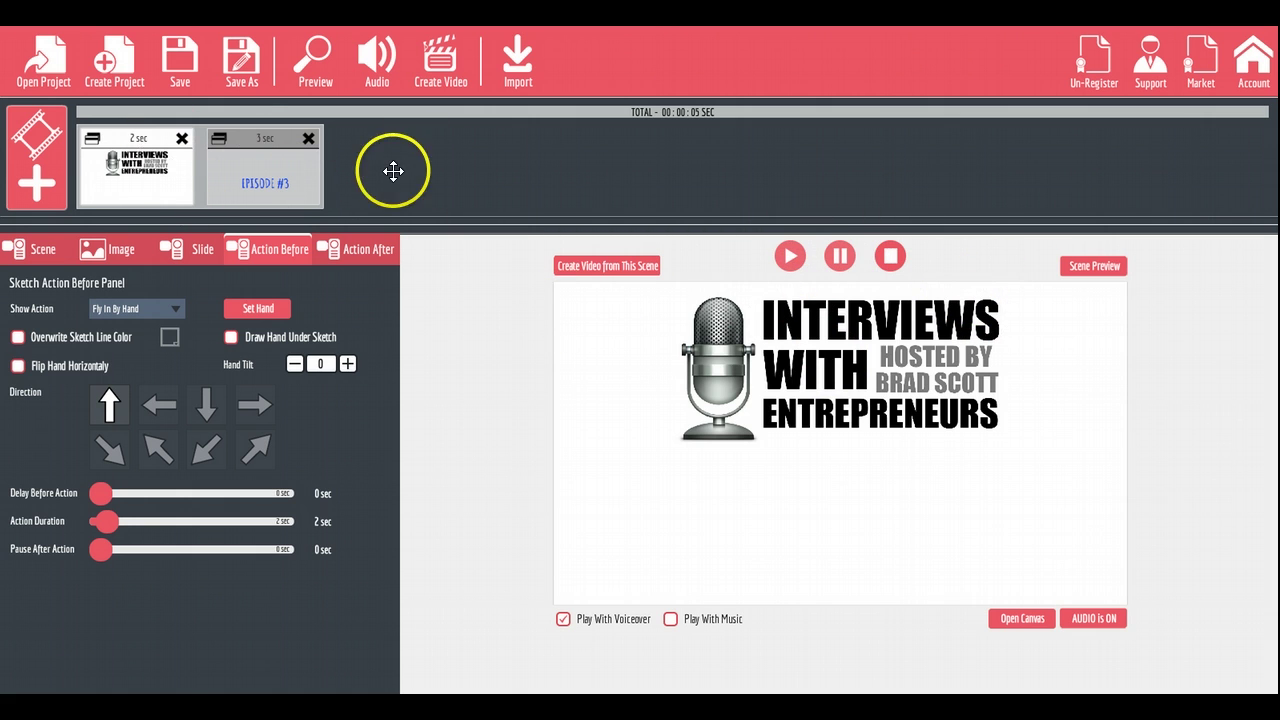
- Delete the EPISODE #3 and interview logo scenes, leaving the timeline empty
{"action": "left_click", "coordinate": [312, 139]}
{"action": "left_click", "coordinate": [182, 137]}
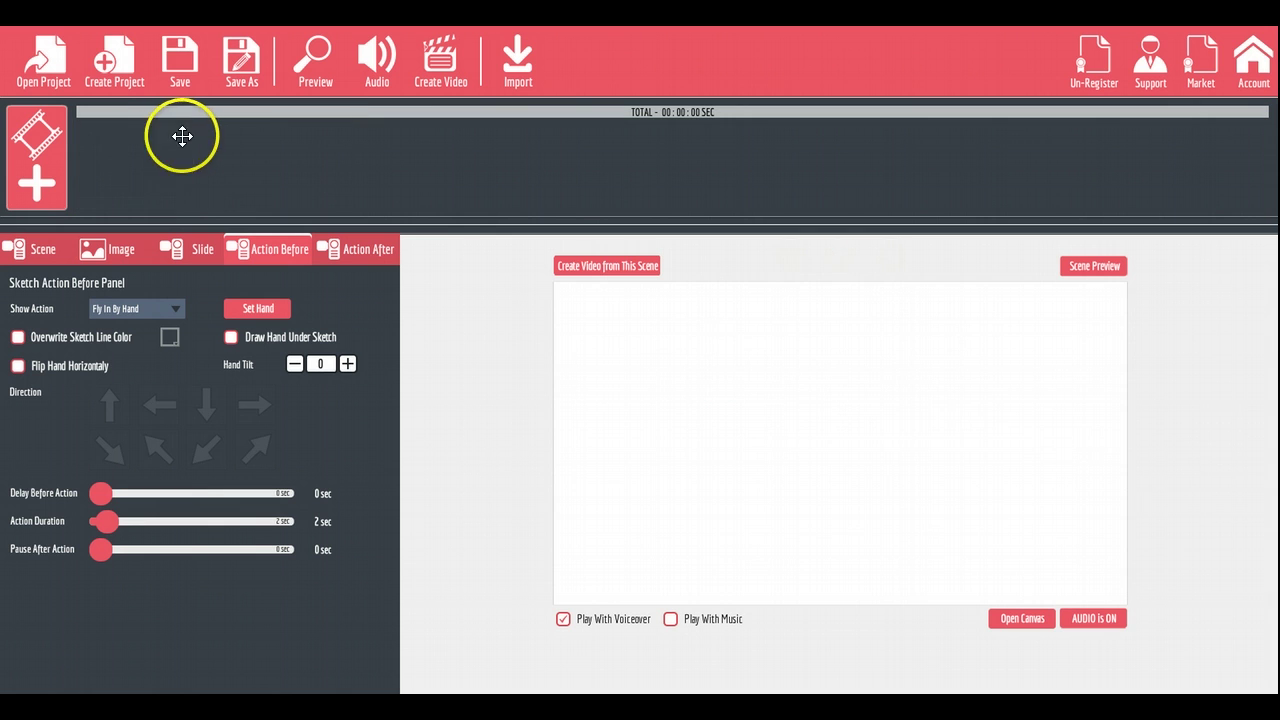
{"action": "left_click", "coordinate": [36, 158]}
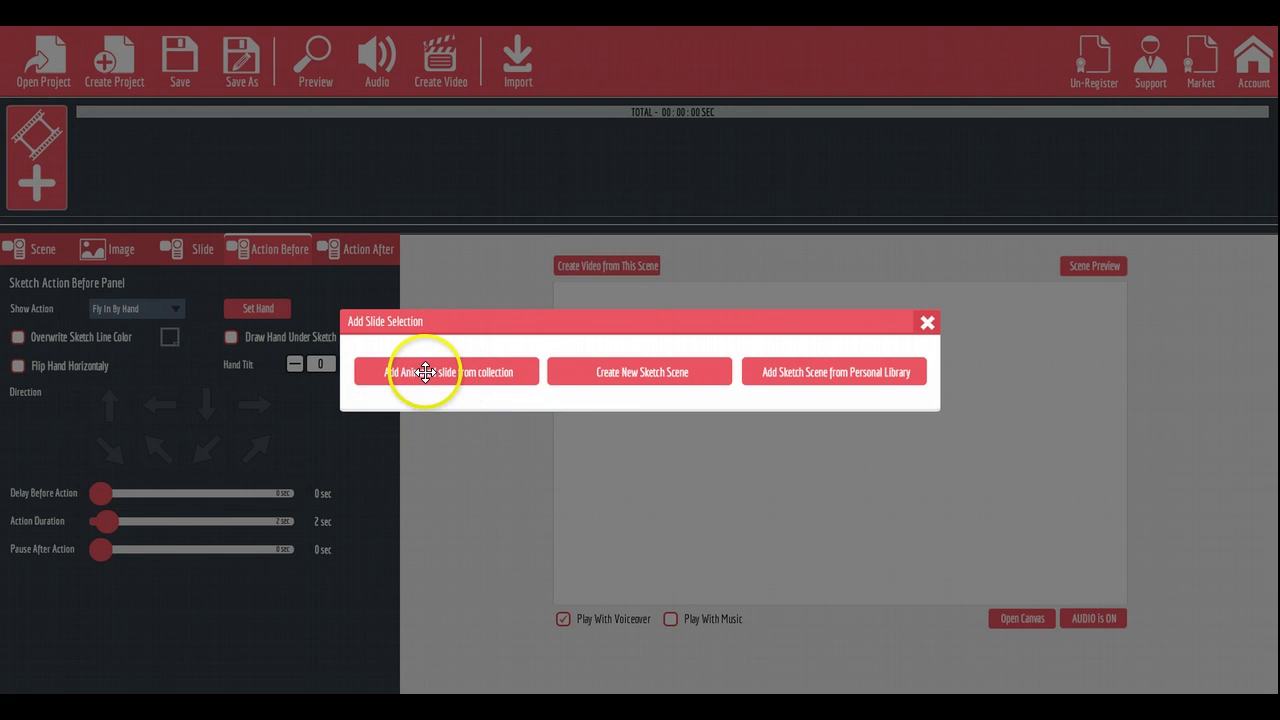
- Browse the Character Doctor, Construction Guy, Businesswoman and Businessman slide packs
{"action": "left_click", "coordinate": [440, 372]}
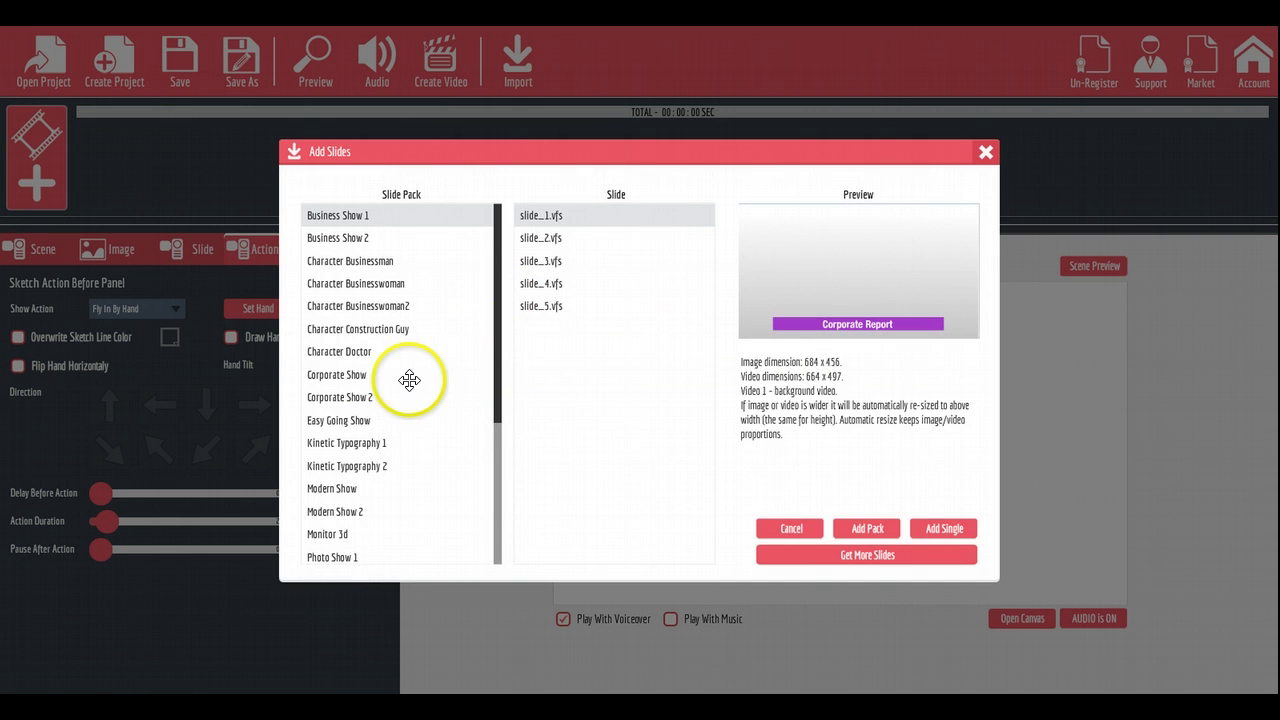
{"action": "left_click", "coordinate": [354, 351]}
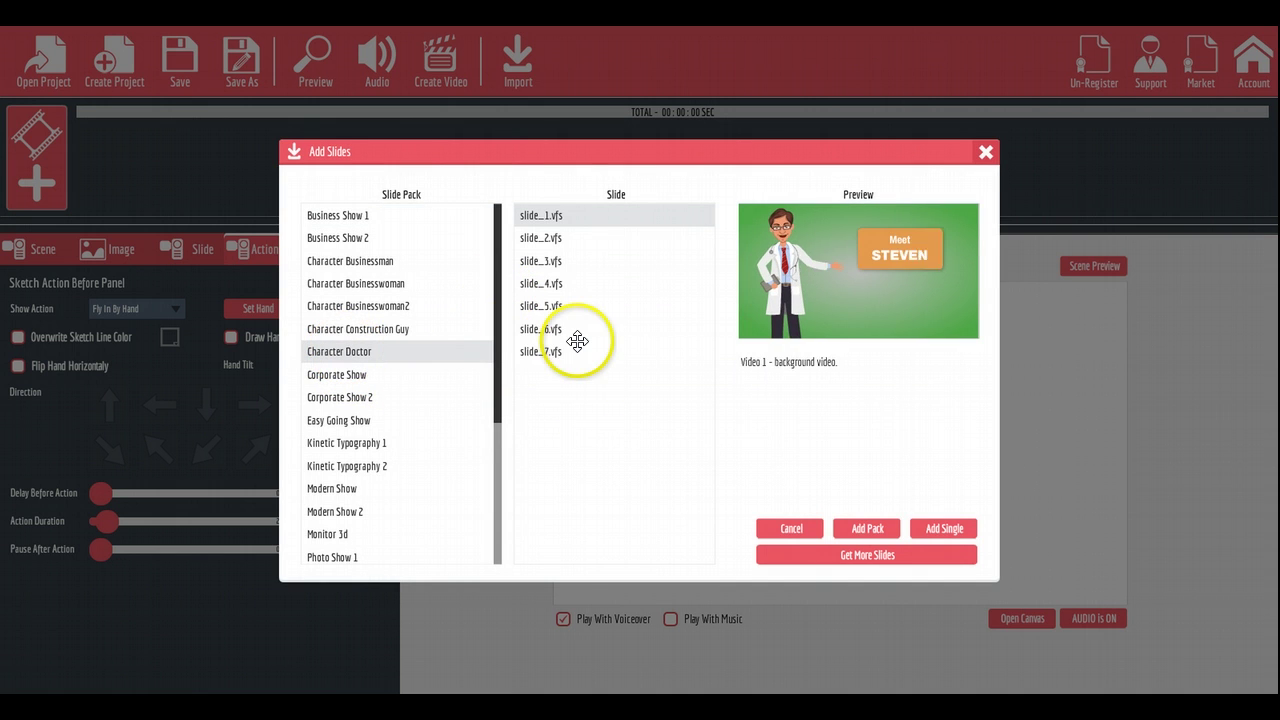
{"action": "left_click", "coordinate": [357, 330]}
{"action": "left_click", "coordinate": [378, 303]}
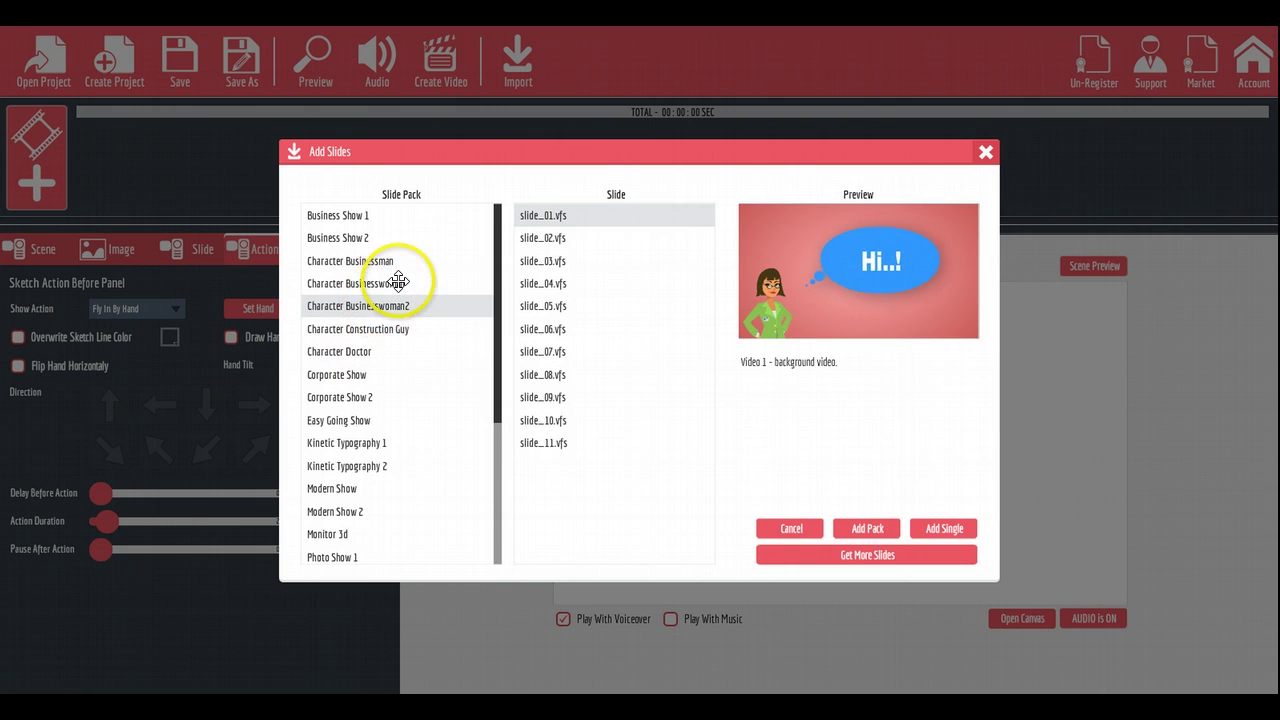
{"action": "left_click", "coordinate": [396, 283]}
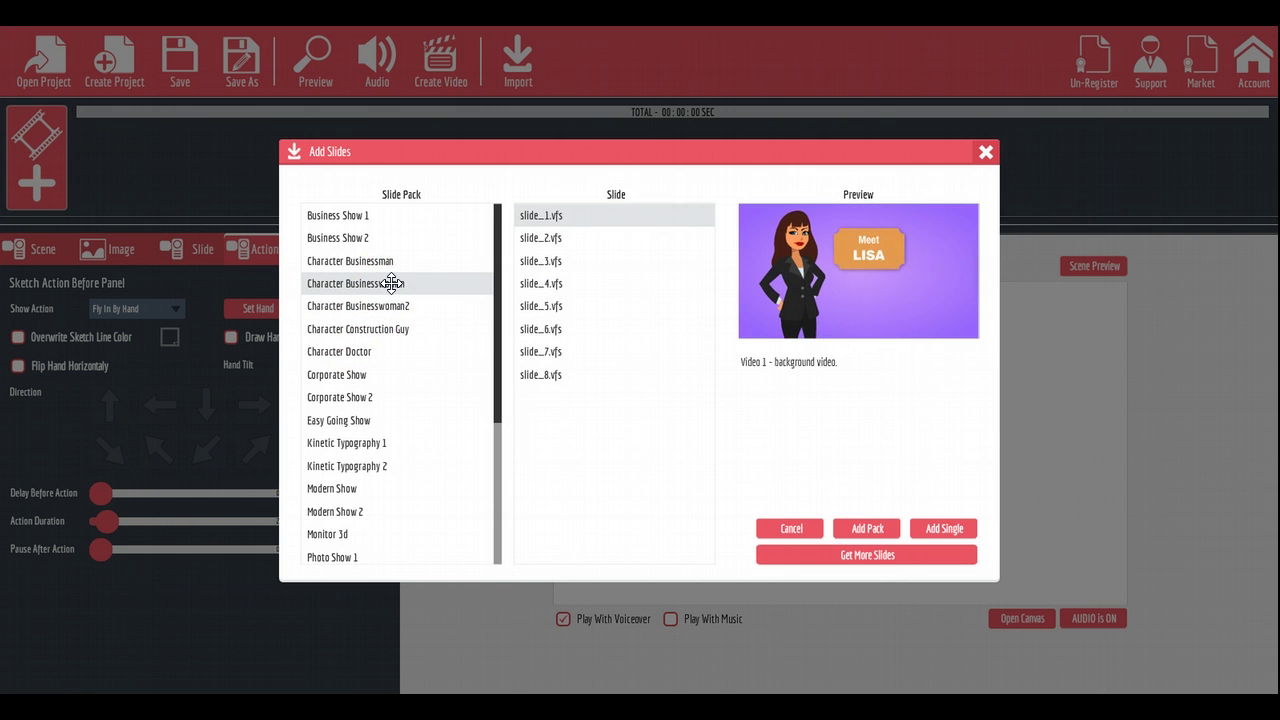
{"action": "left_click", "coordinate": [367, 259]}
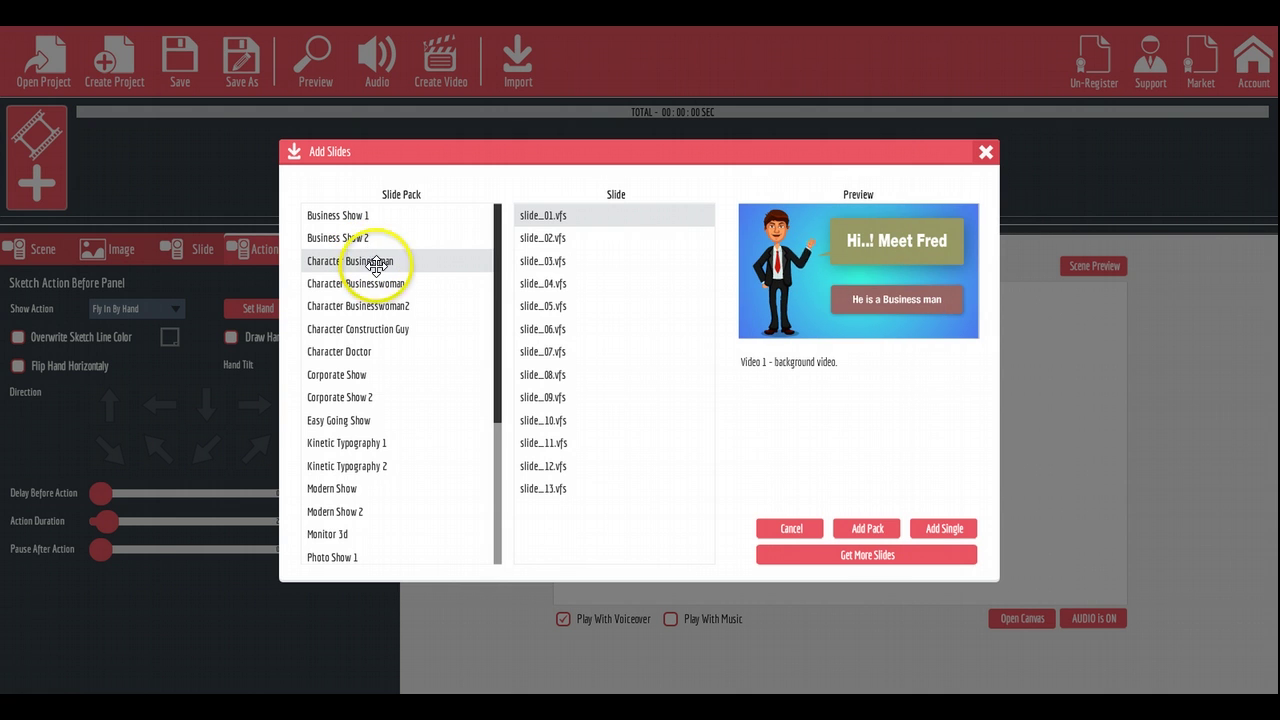
- Preview several Kinetic Typography 2 slides, including the VISIT AGAIN AND AGAIN slide
{"action": "left_click", "coordinate": [388, 465]}
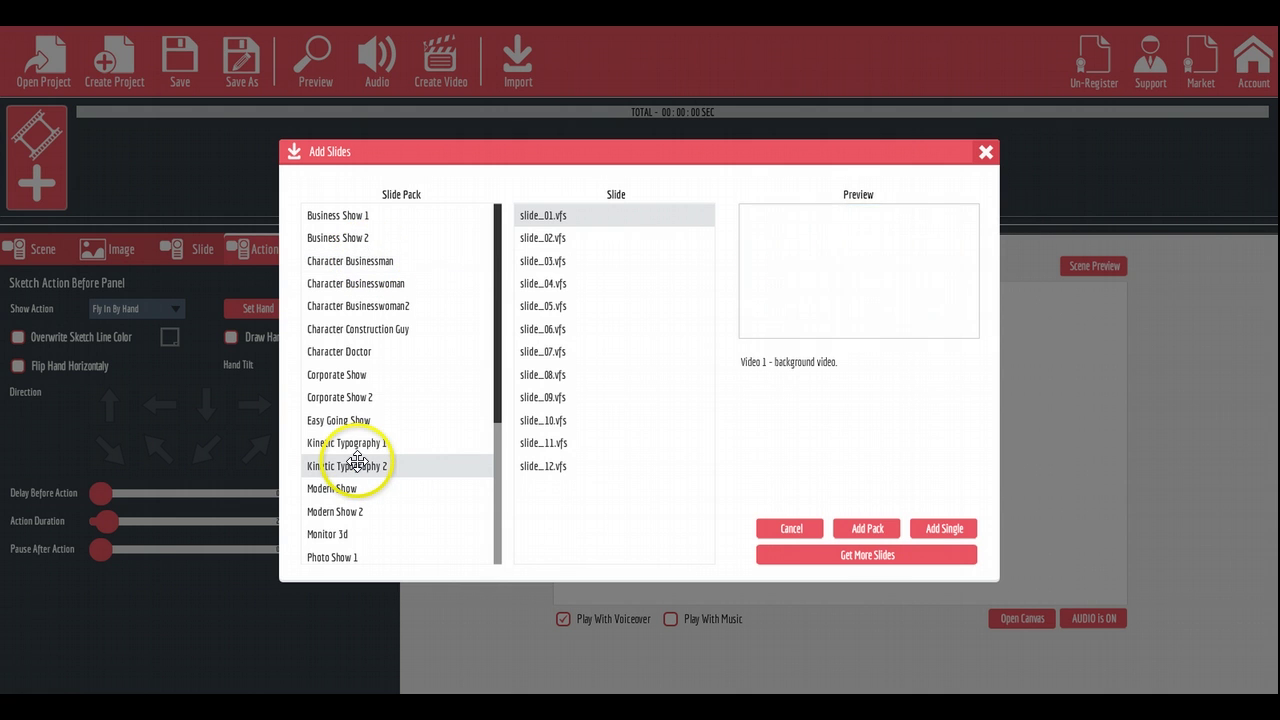
{"action": "left_click", "coordinate": [563, 300]}
{"action": "left_click", "coordinate": [565, 328]}
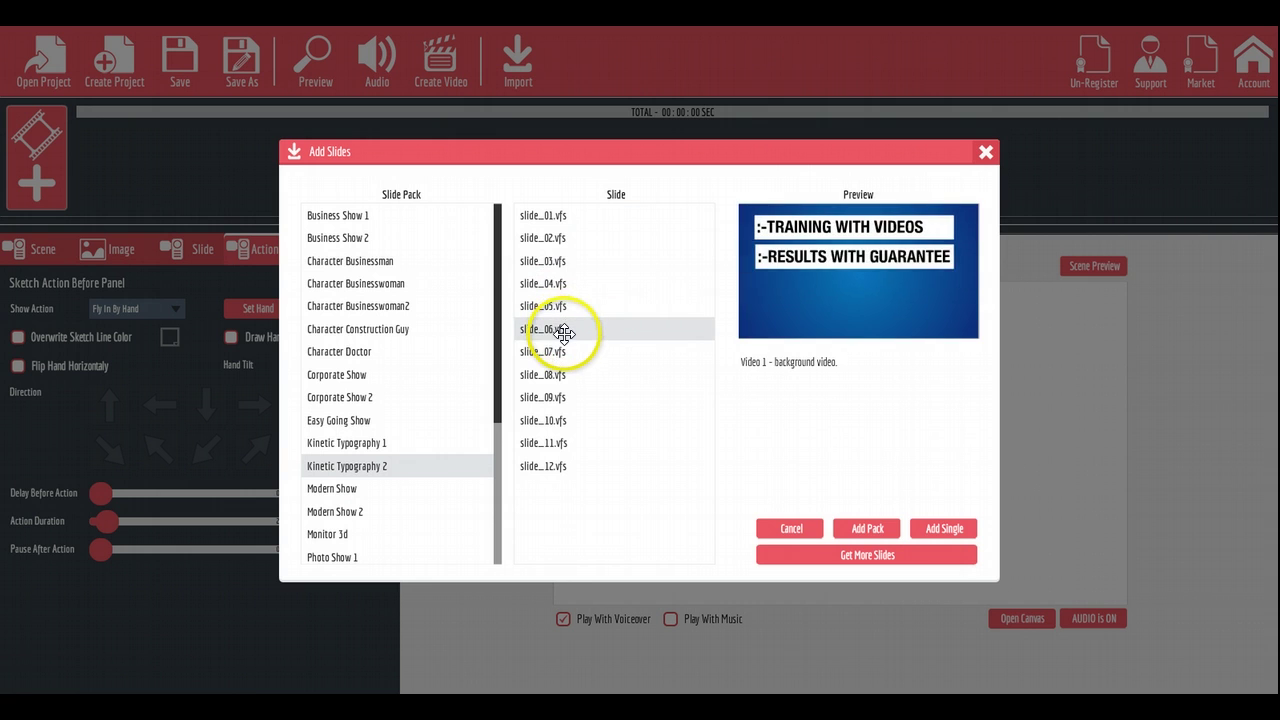
{"action": "left_click", "coordinate": [561, 351]}
{"action": "left_click", "coordinate": [553, 280]}
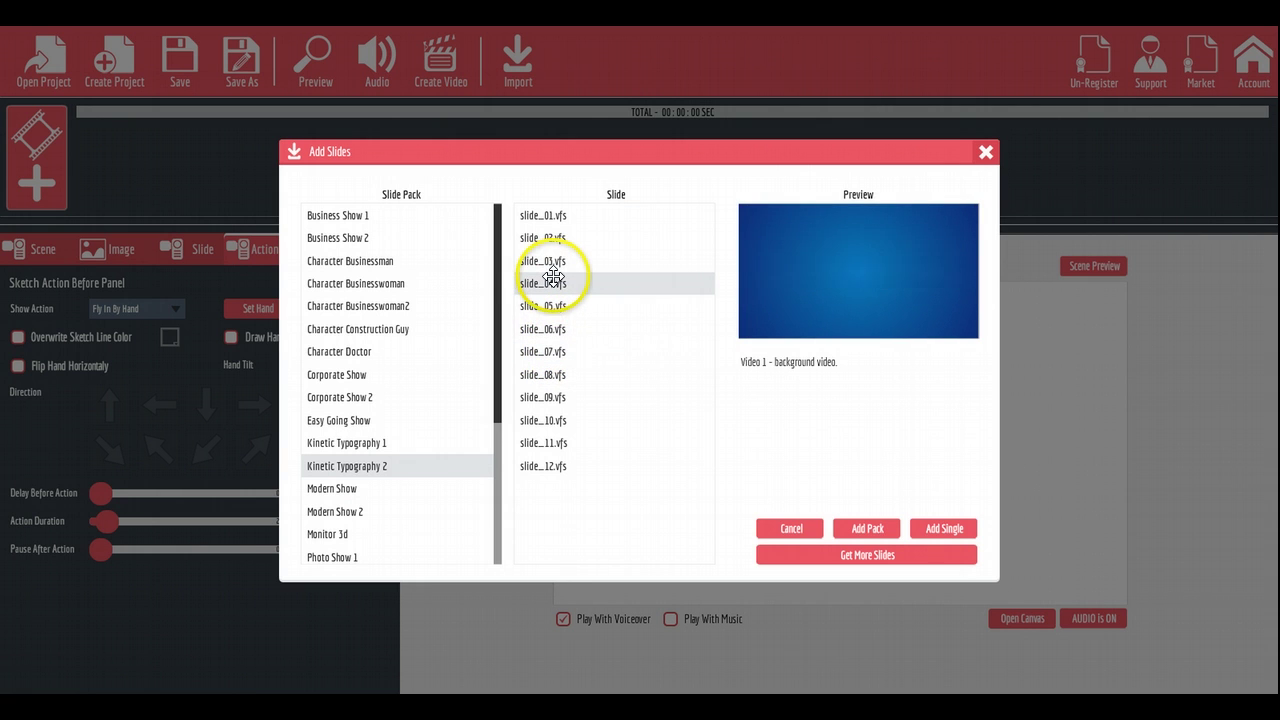
{"action": "left_click", "coordinate": [555, 307]}
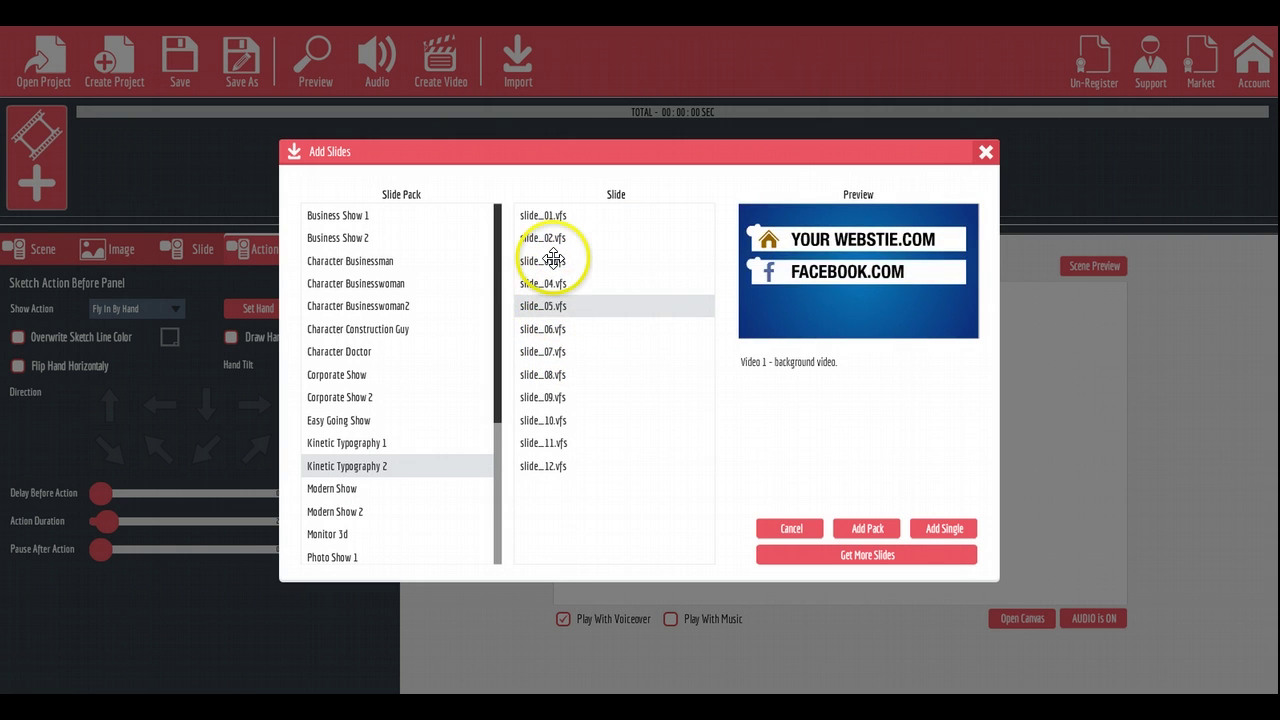
{"action": "left_click", "coordinate": [553, 260]}
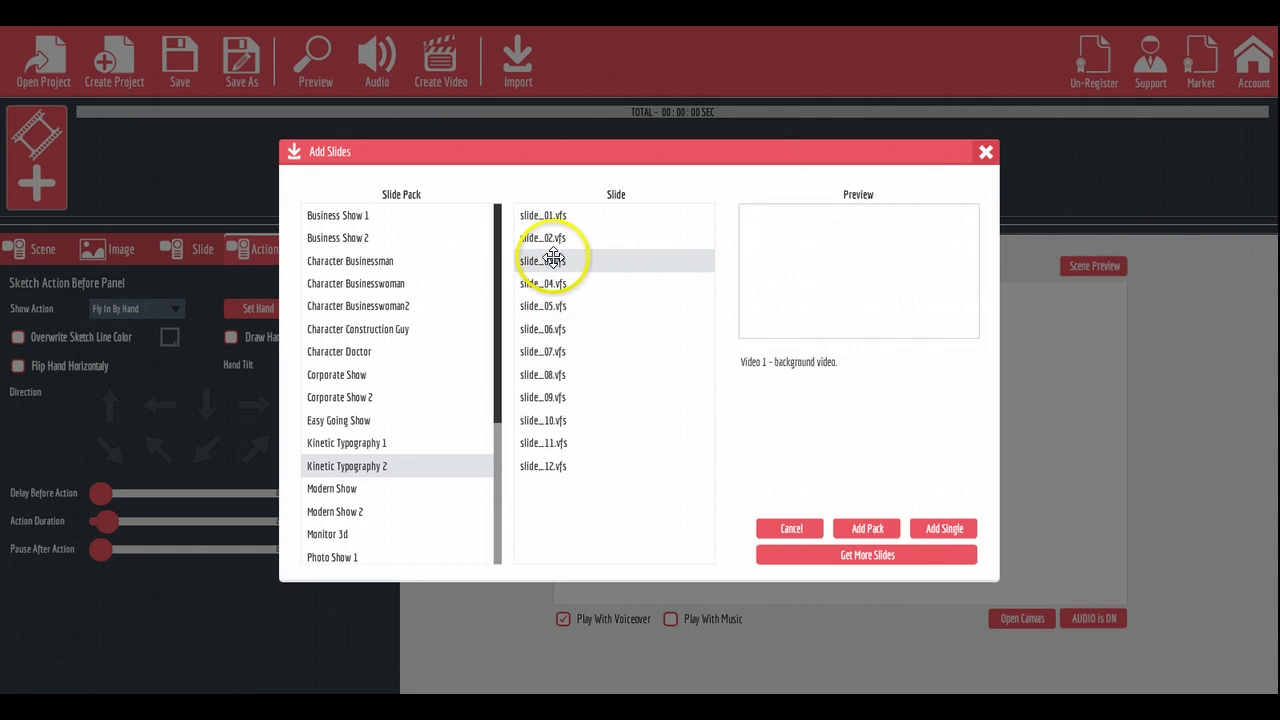
- Preview Kinetic Typography 1 slides four through nine, including slide_08 and slide_09
{"action": "left_click", "coordinate": [380, 442]}
{"action": "left_click", "coordinate": [540, 304]}
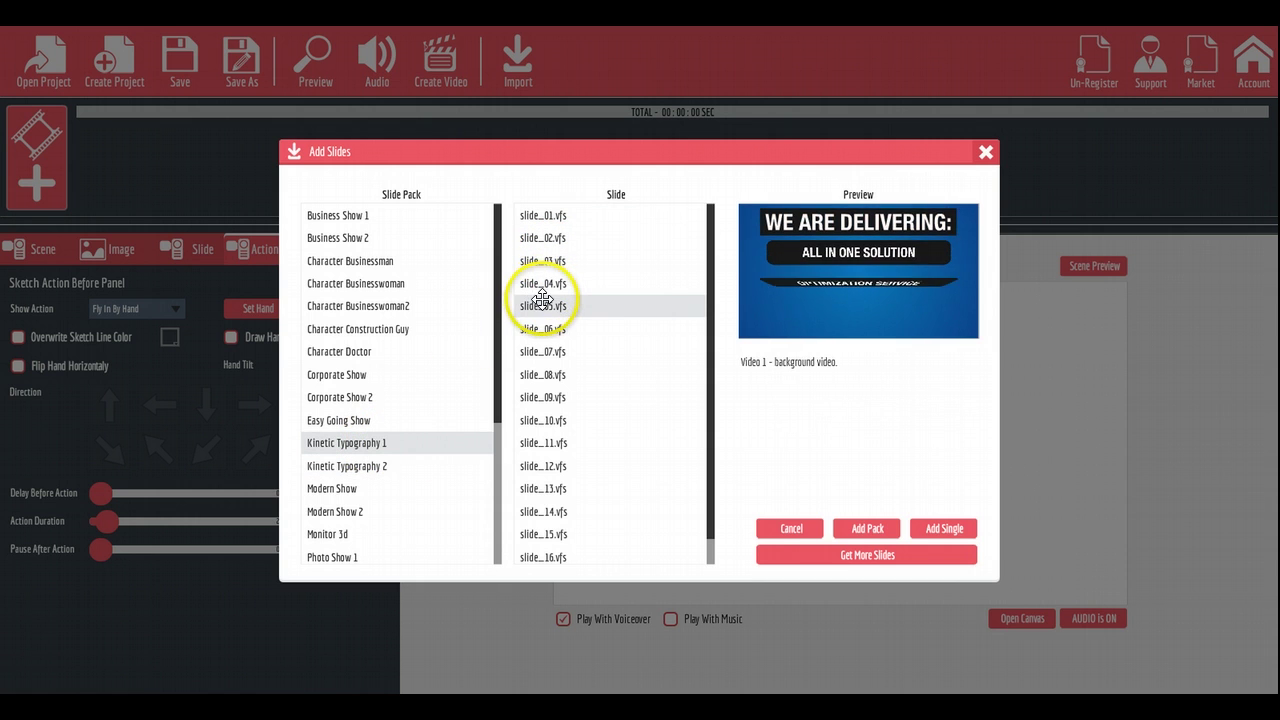
{"action": "left_click", "coordinate": [542, 287]}
{"action": "left_click", "coordinate": [543, 327]}
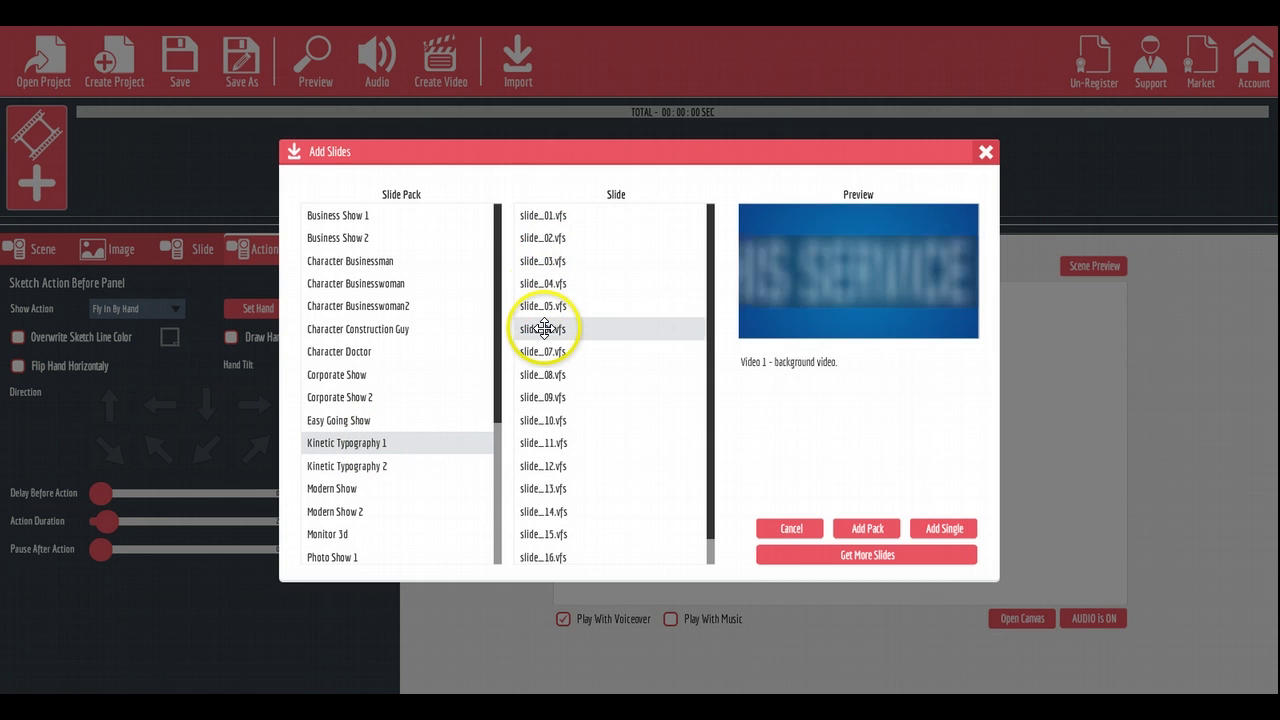
{"action": "left_click", "coordinate": [545, 352]}
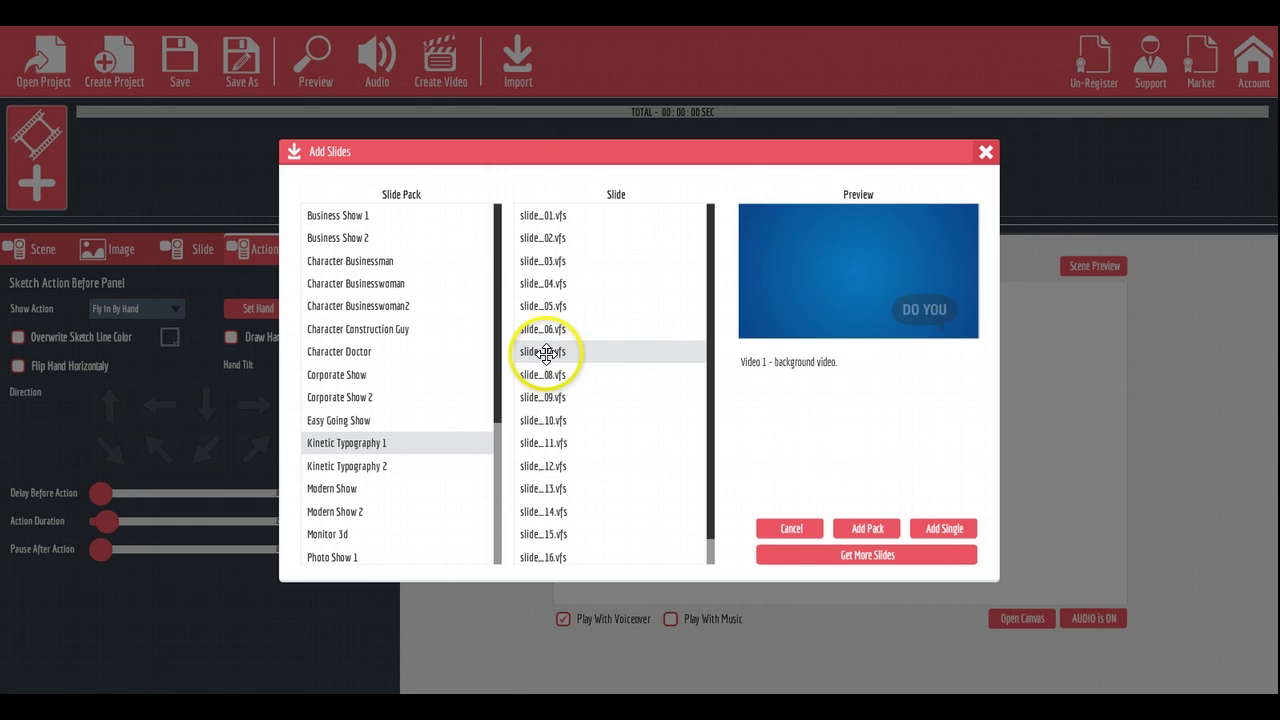
{"action": "left_click", "coordinate": [545, 374]}
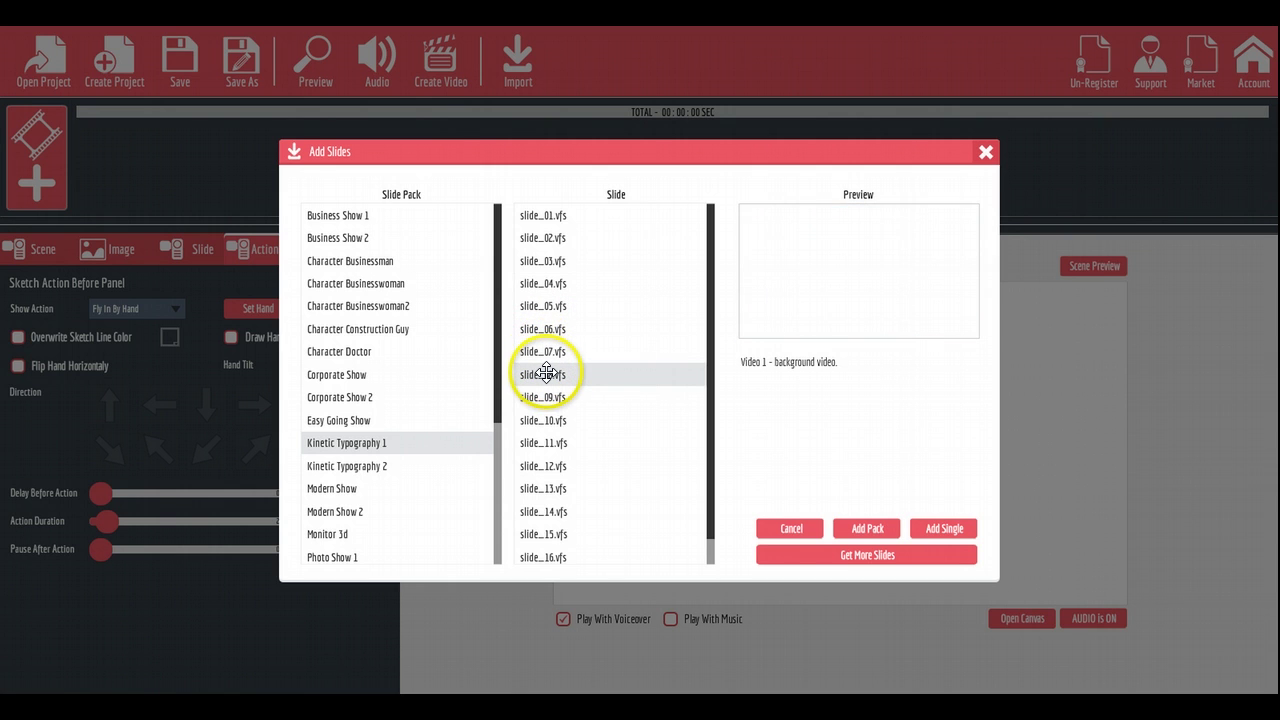
{"action": "left_click", "coordinate": [546, 390]}
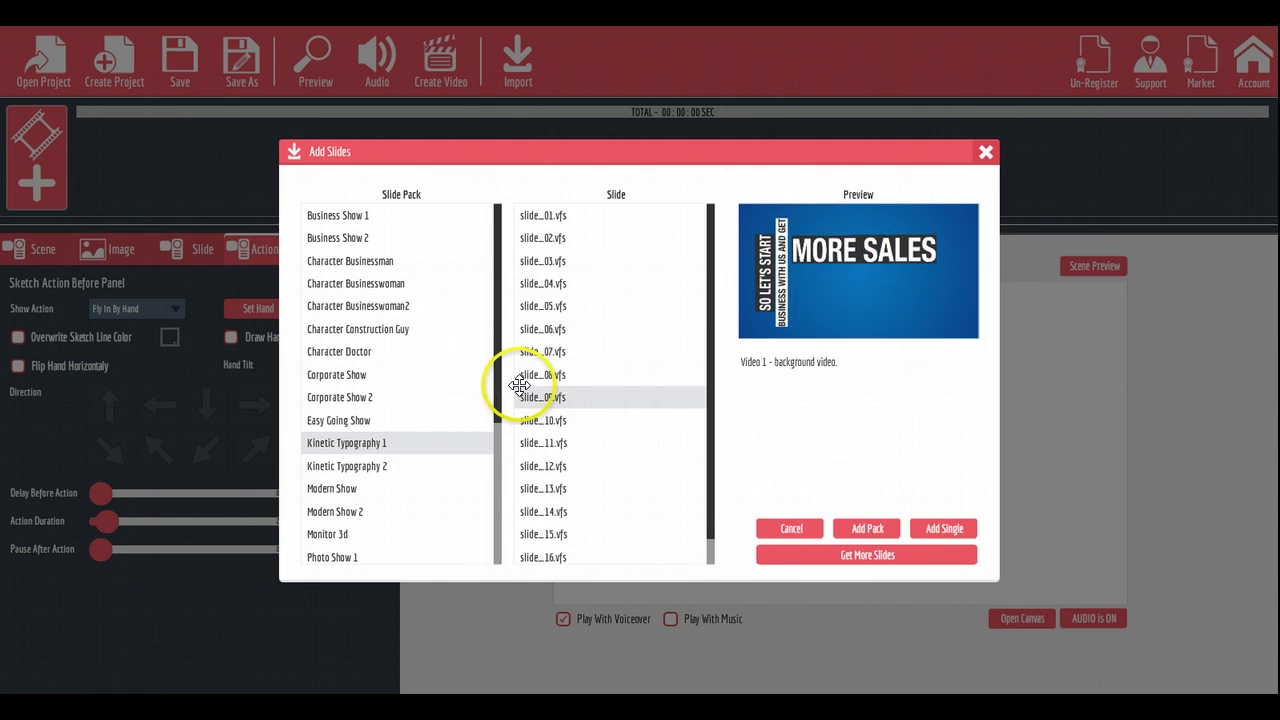
- Add the Character Businesswoman pack and turn off Play With Voiceover for previews
{"action": "left_click", "coordinate": [346, 261]}
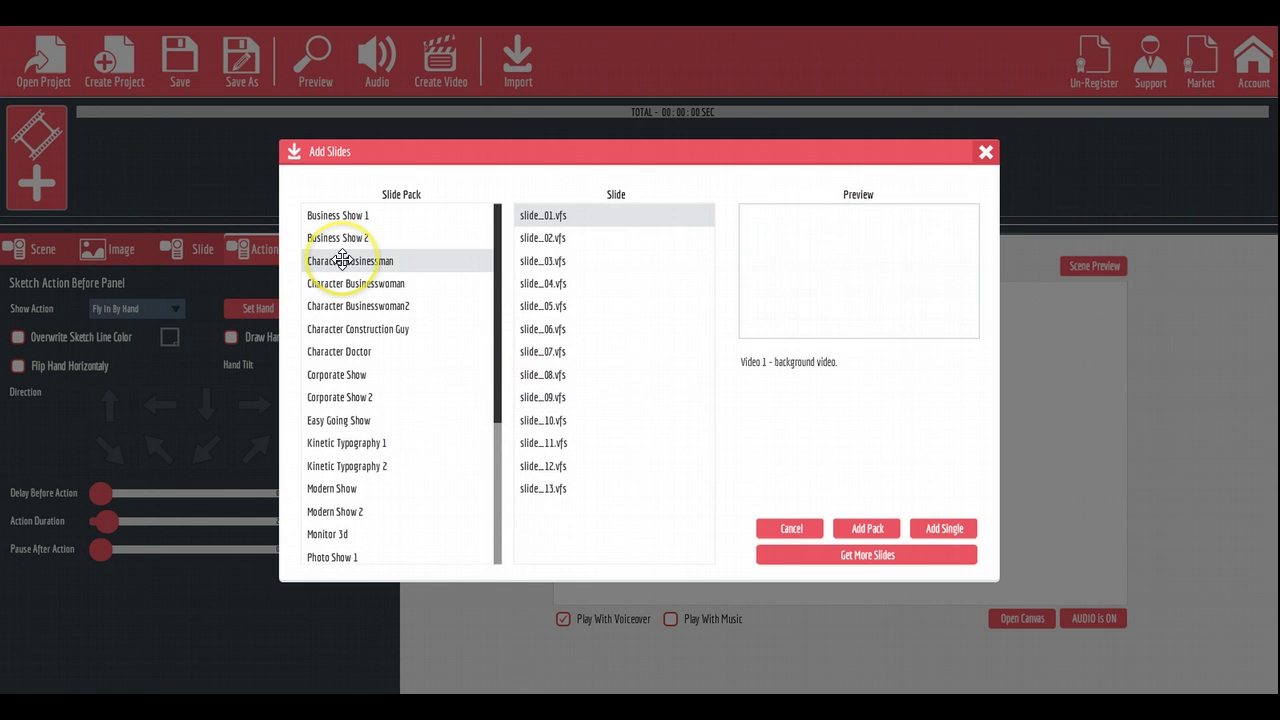
{"action": "left_click", "coordinate": [344, 276]}
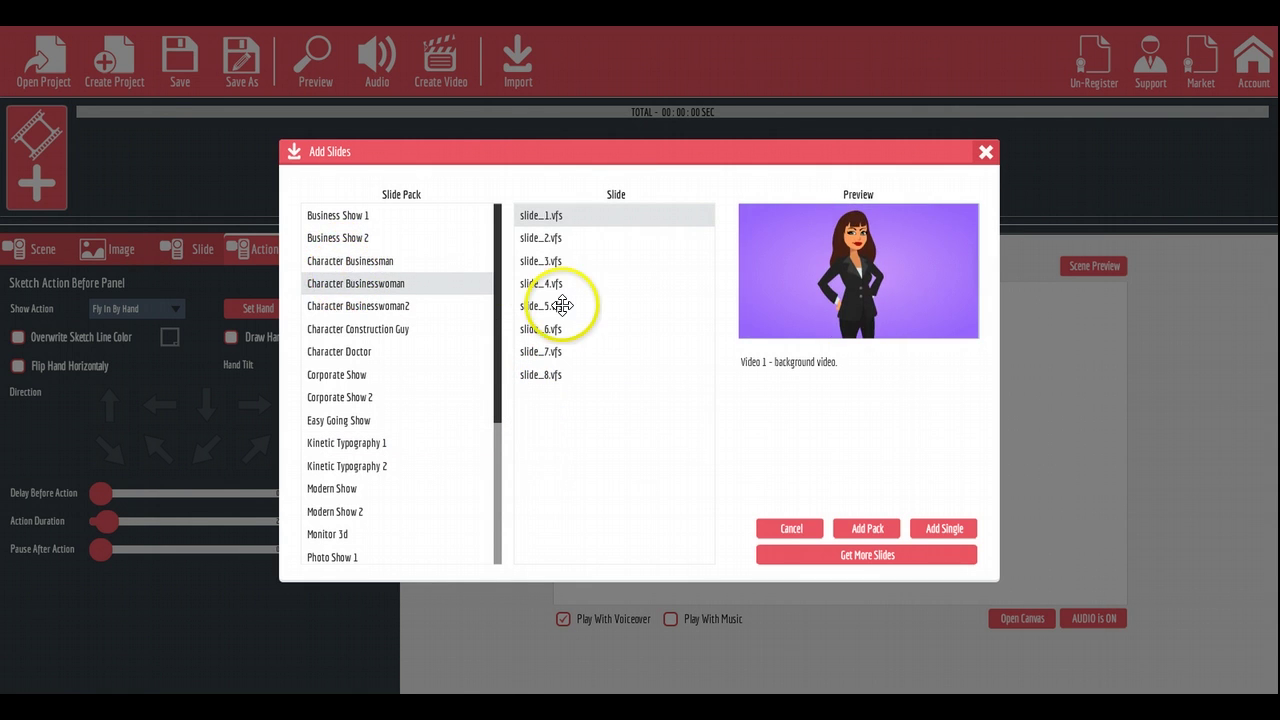
{"action": "left_click", "coordinate": [557, 237]}
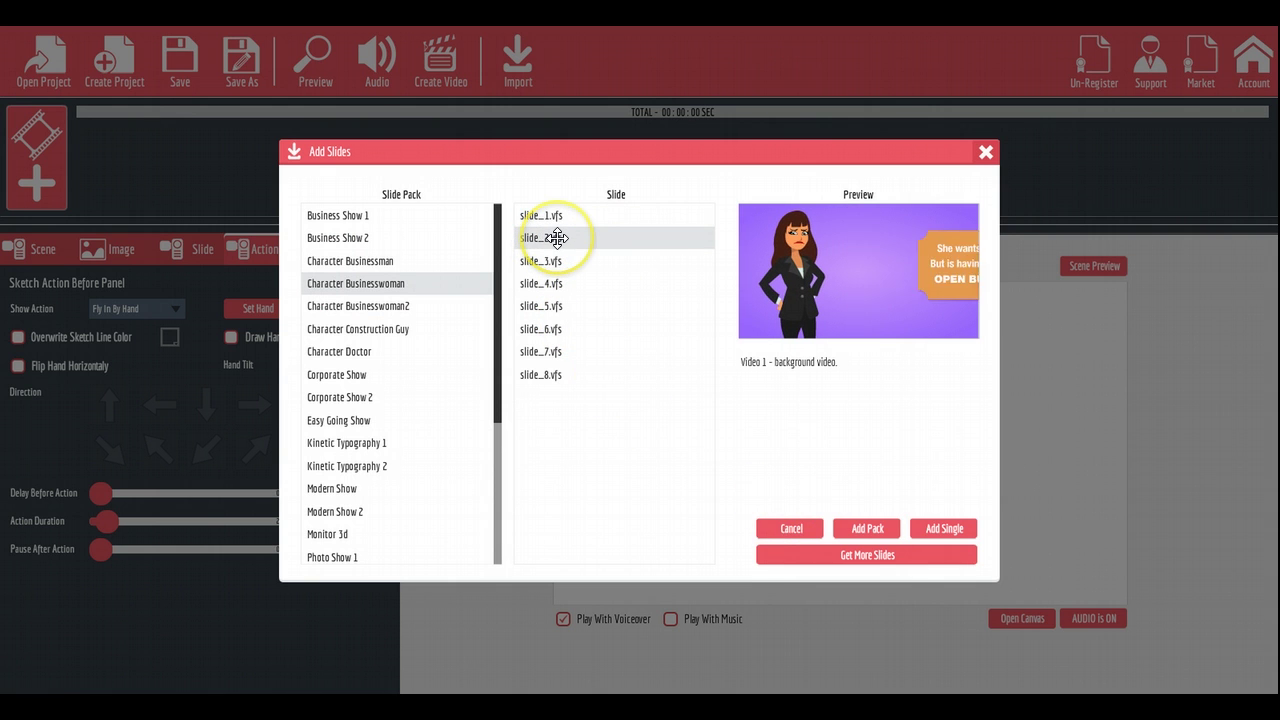
{"action": "left_click", "coordinate": [569, 216]}
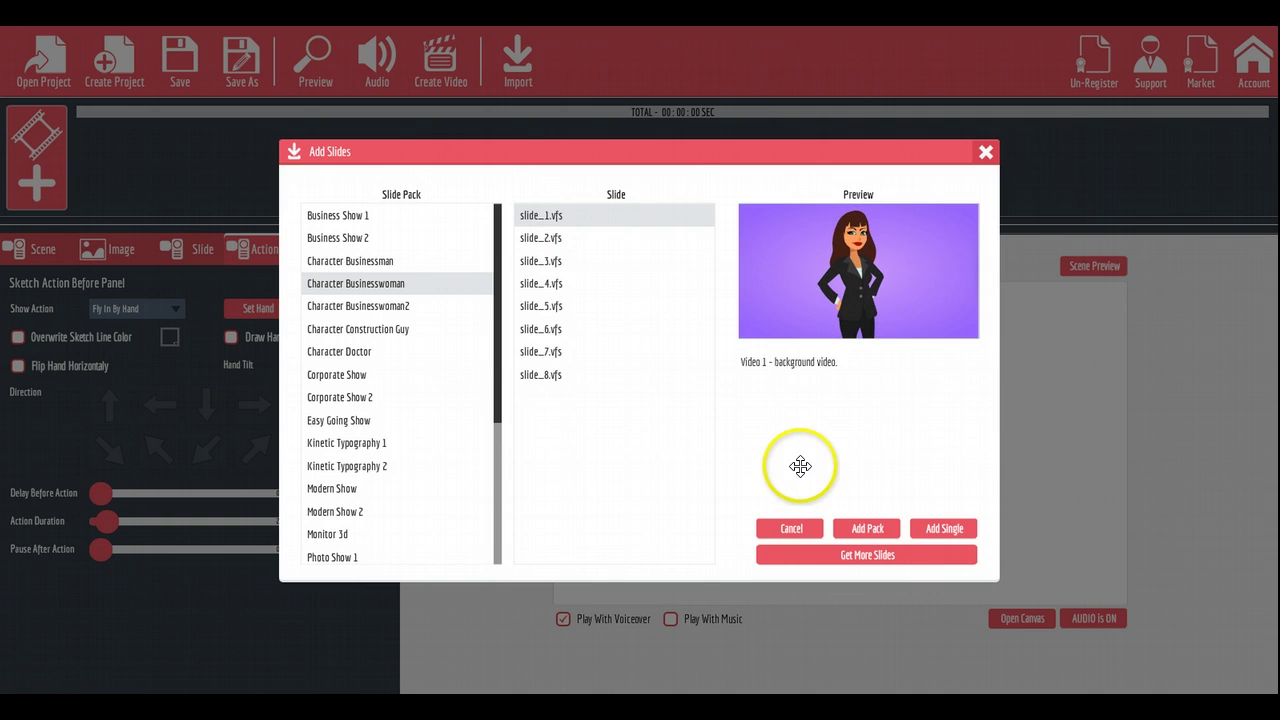
{"action": "left_click", "coordinate": [867, 528]}
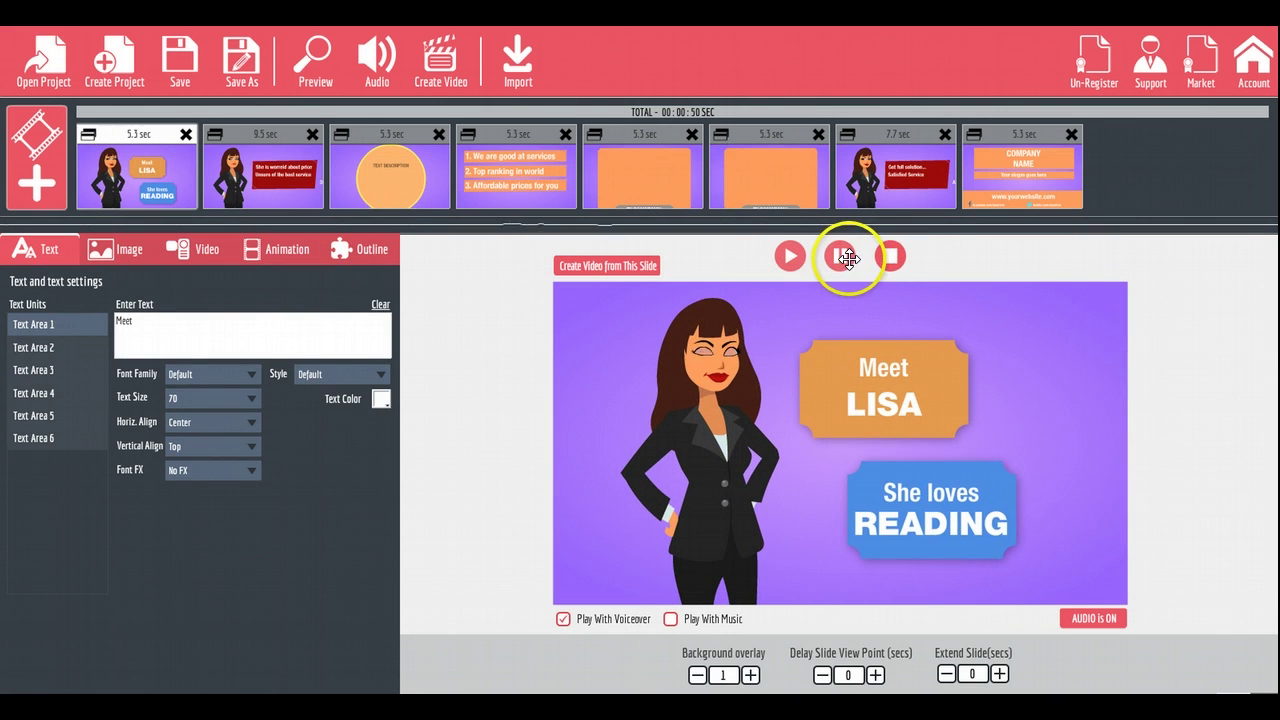
{"action": "left_click", "coordinate": [563, 619]}
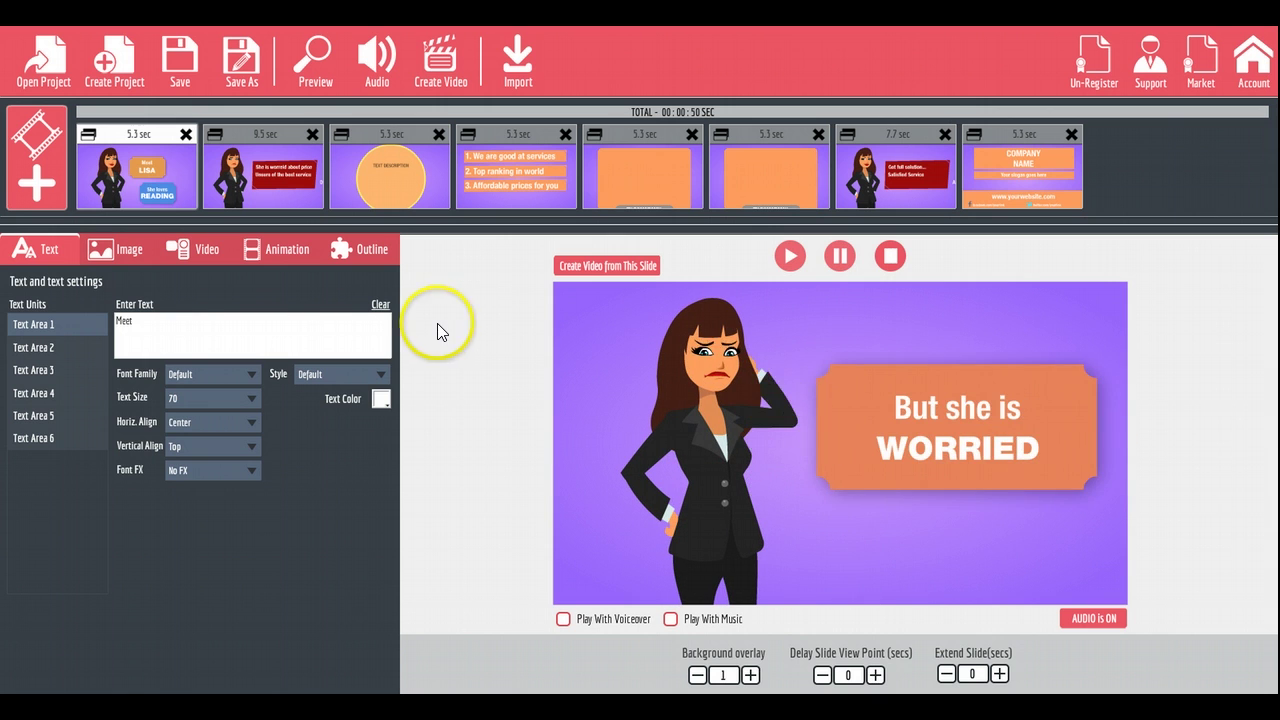
- Replace READING with MARKETING in Text Area 4
{"action": "left_click", "coordinate": [56, 347]}
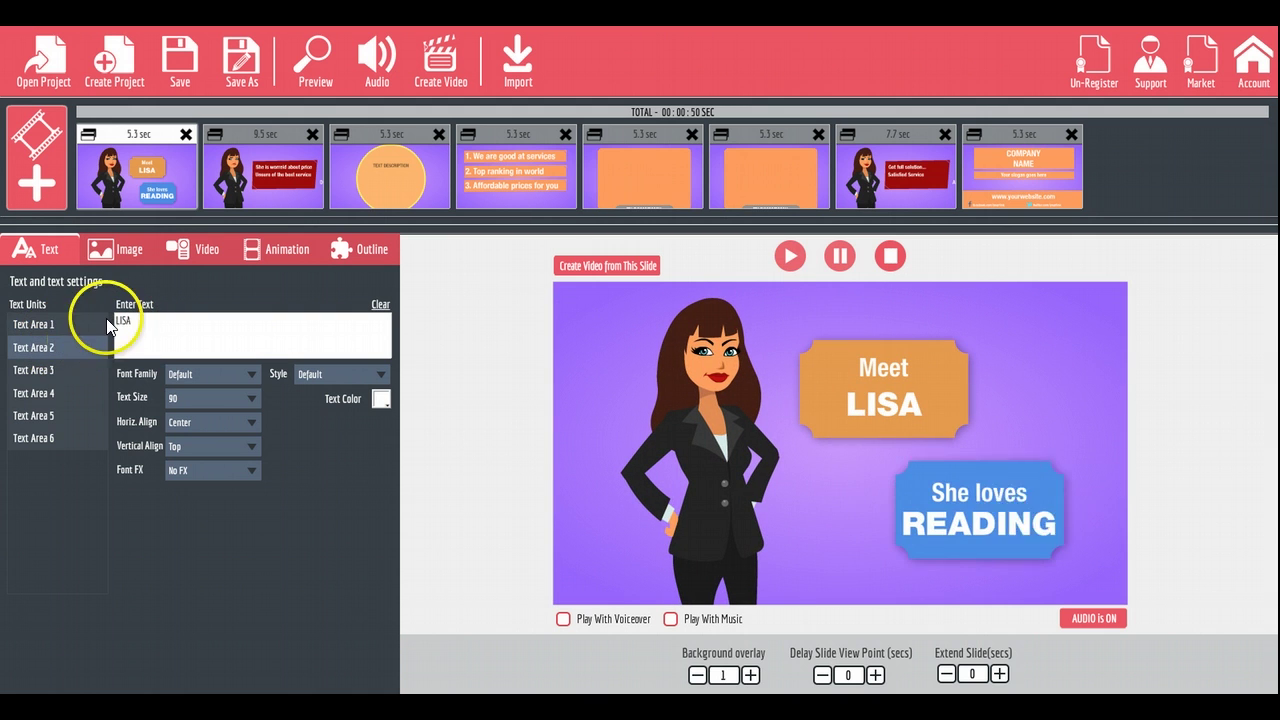
{"action": "left_click", "coordinate": [34, 370]}
{"action": "left_click", "coordinate": [40, 393]}
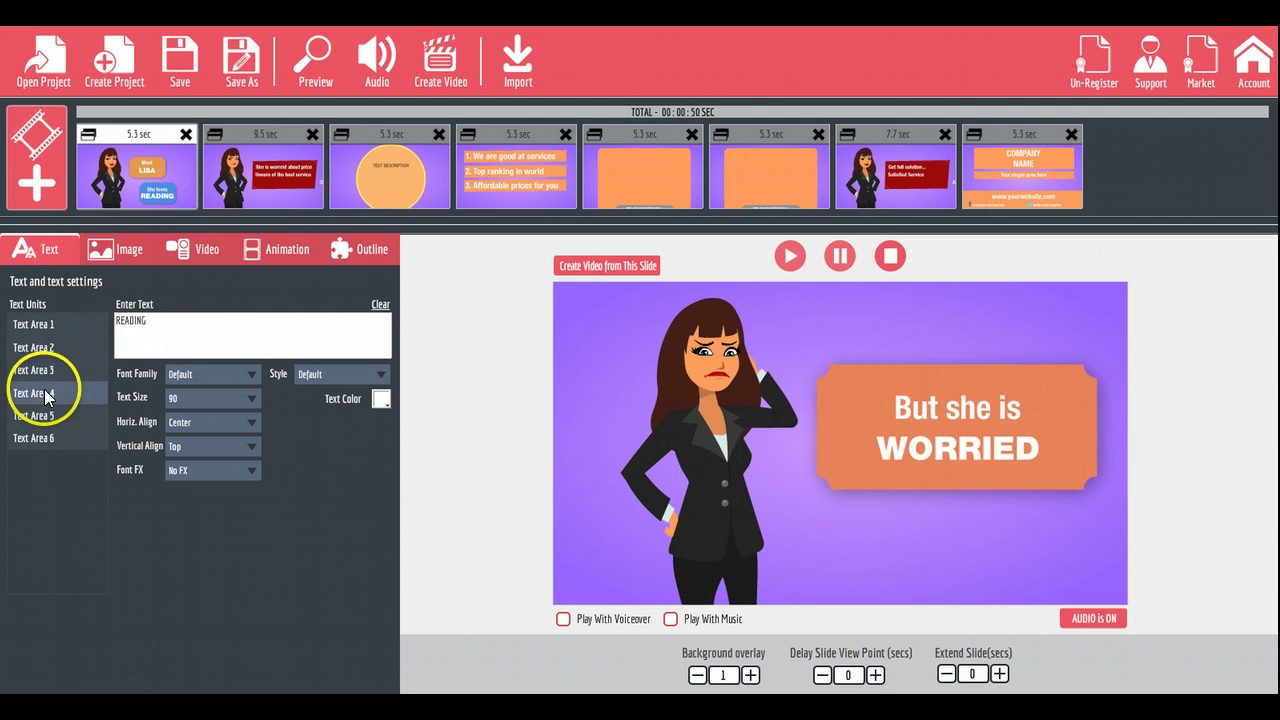
{"action": "double_click", "coordinate": [165, 330]}
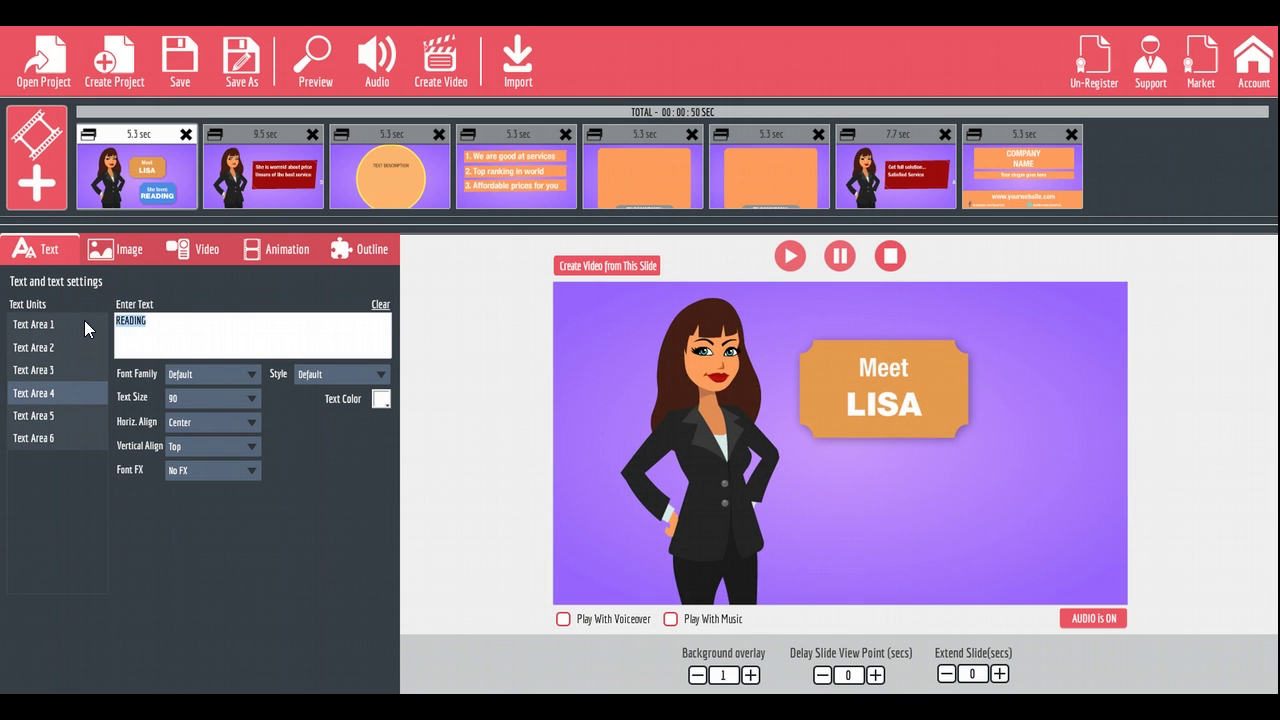
{"action": "type", "text": "MARKETING"}
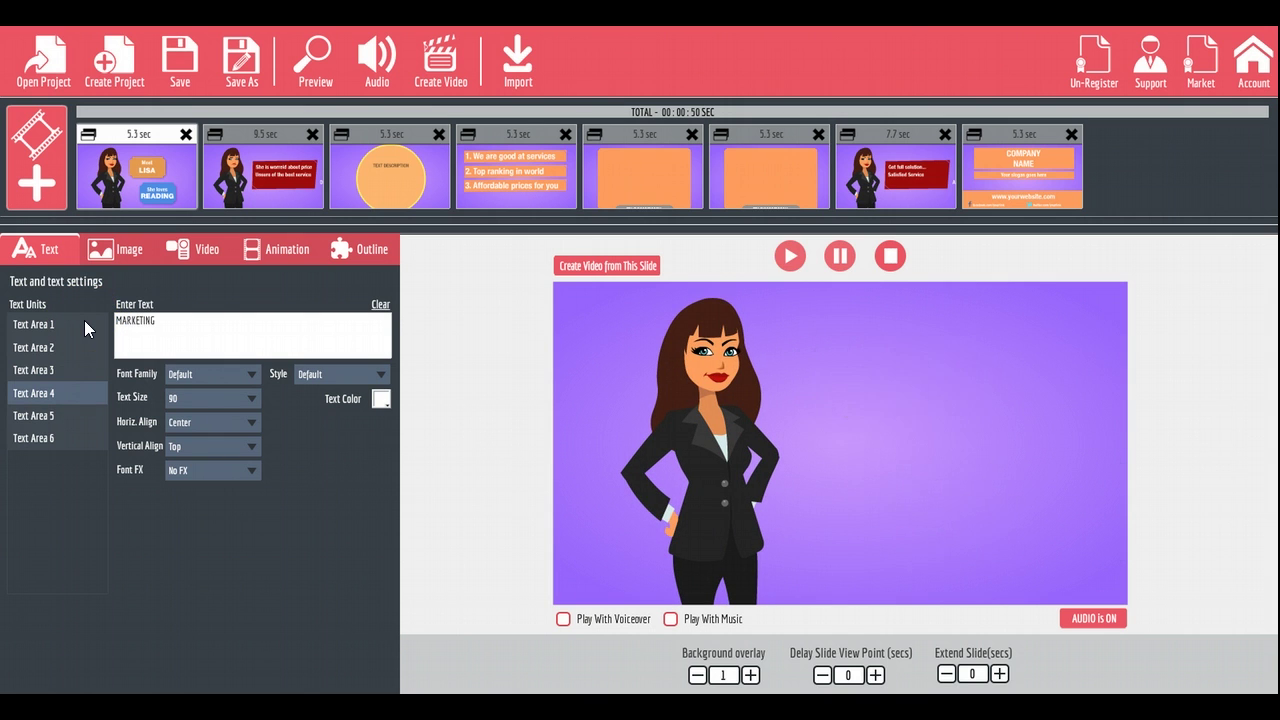
{"action": "left_click", "coordinate": [163, 333]}
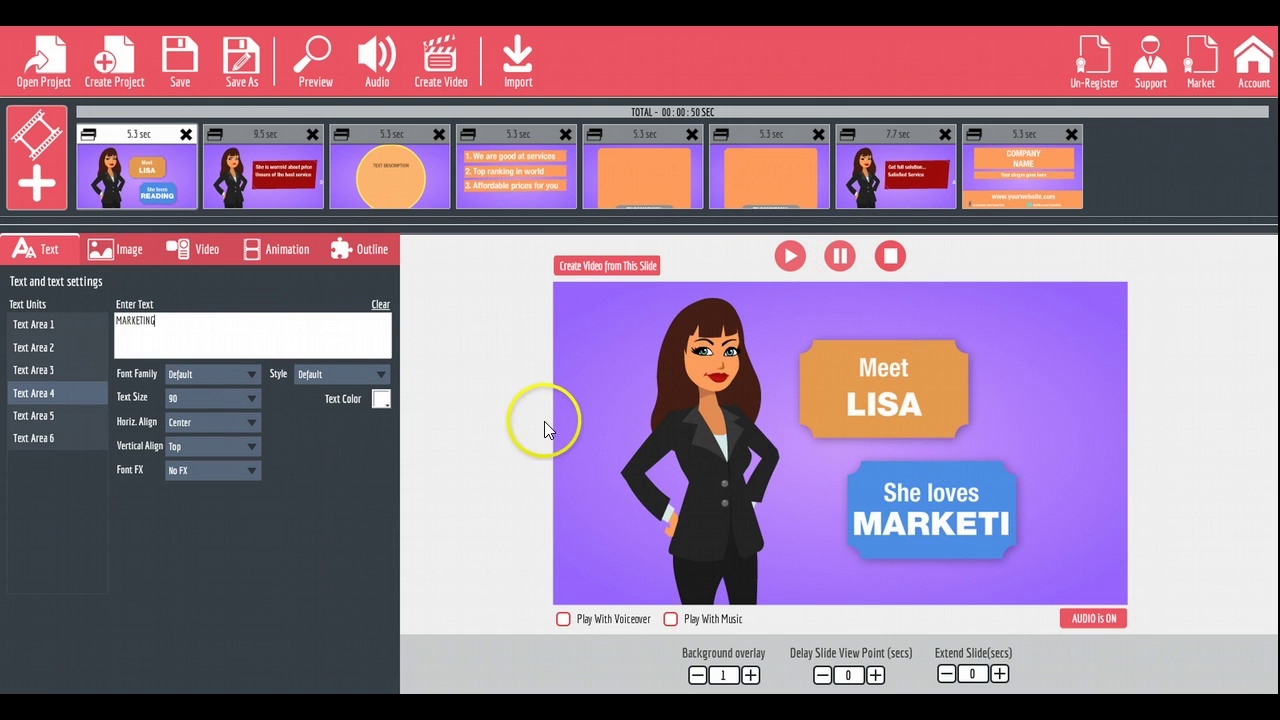
- Shrink the MARKETING text size to 60 so it fits
{"action": "left_click", "coordinate": [247, 397]}
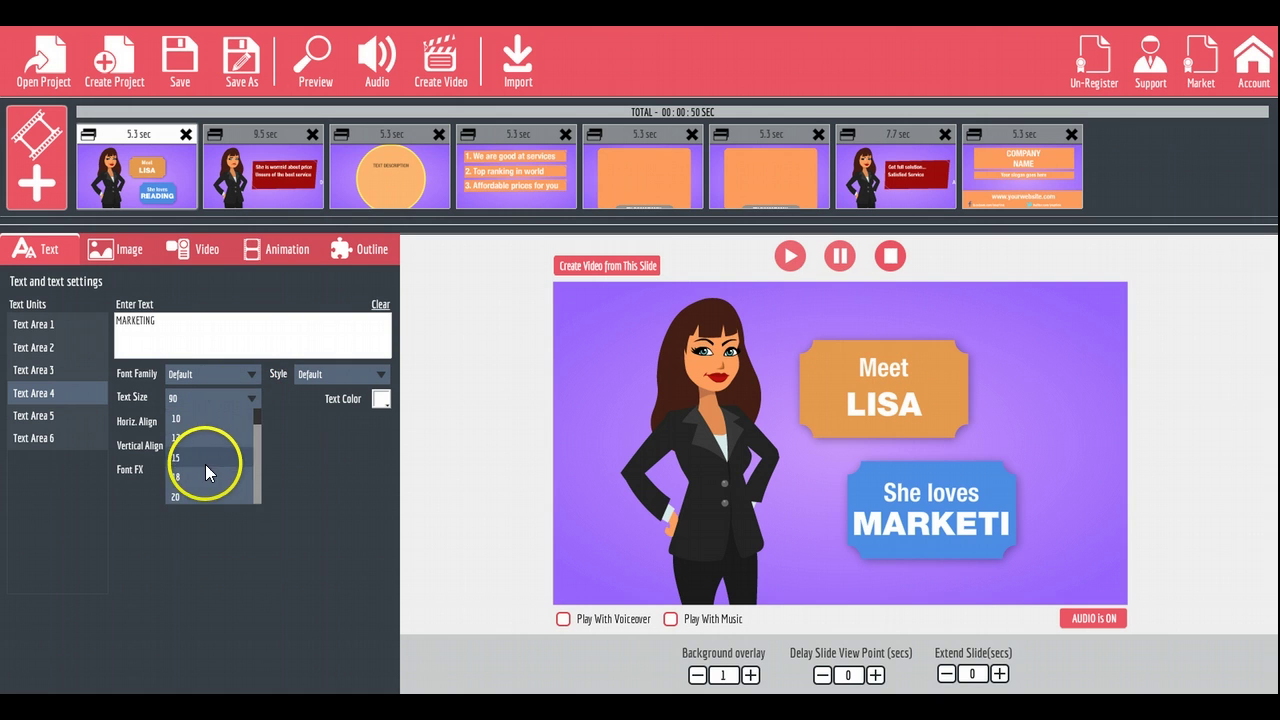
{"action": "left_click_drag", "start_coordinate": [258, 431], "coordinate": [249, 473]}
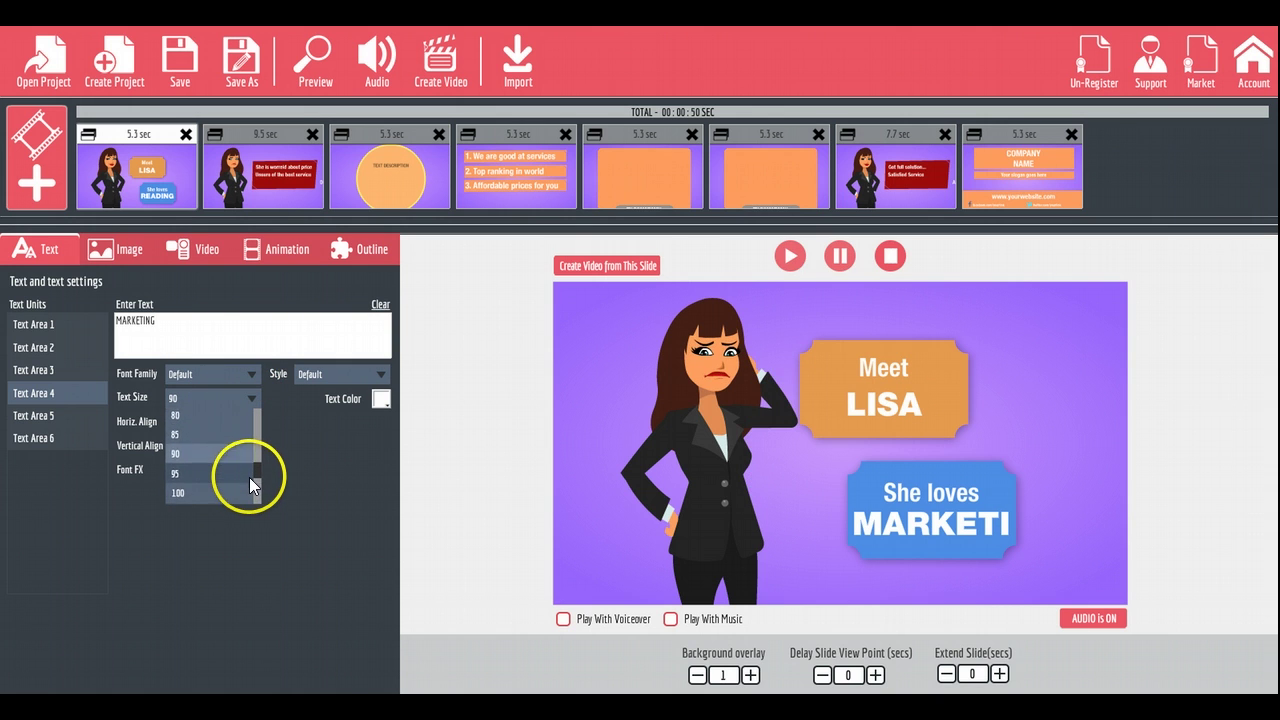
{"action": "left_click", "coordinate": [204, 413]}
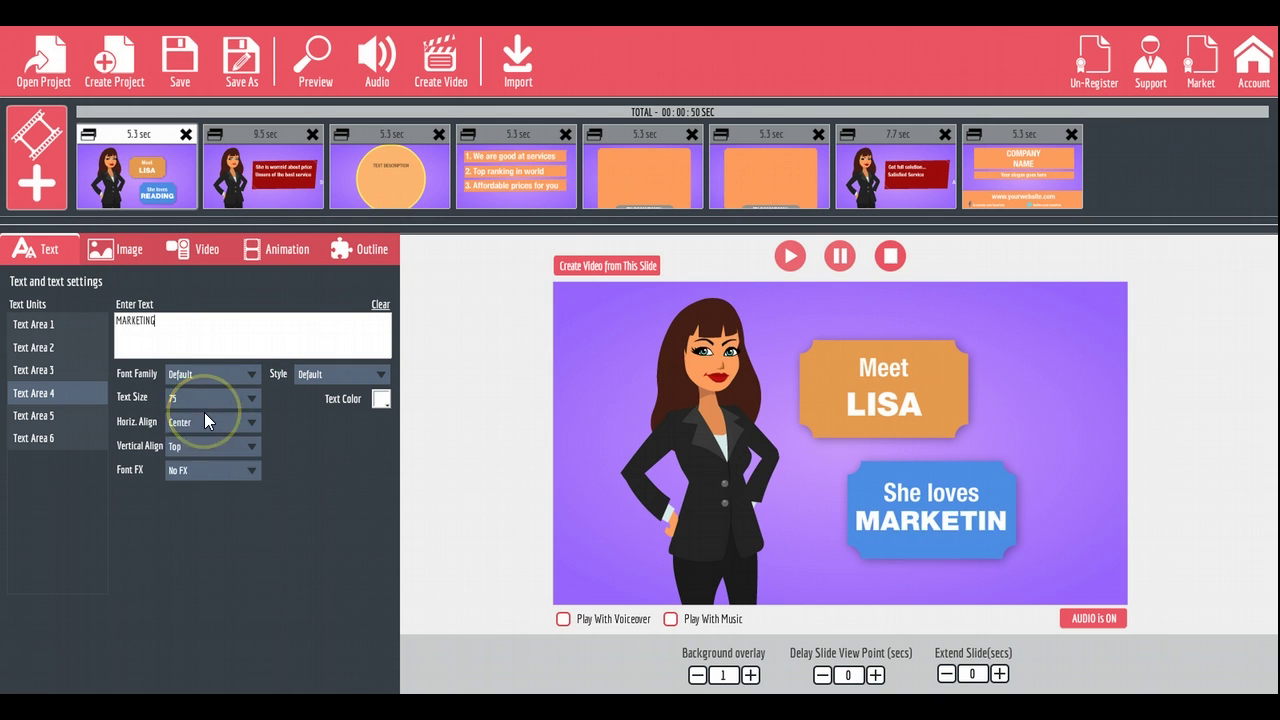
{"action": "left_click", "coordinate": [206, 402]}
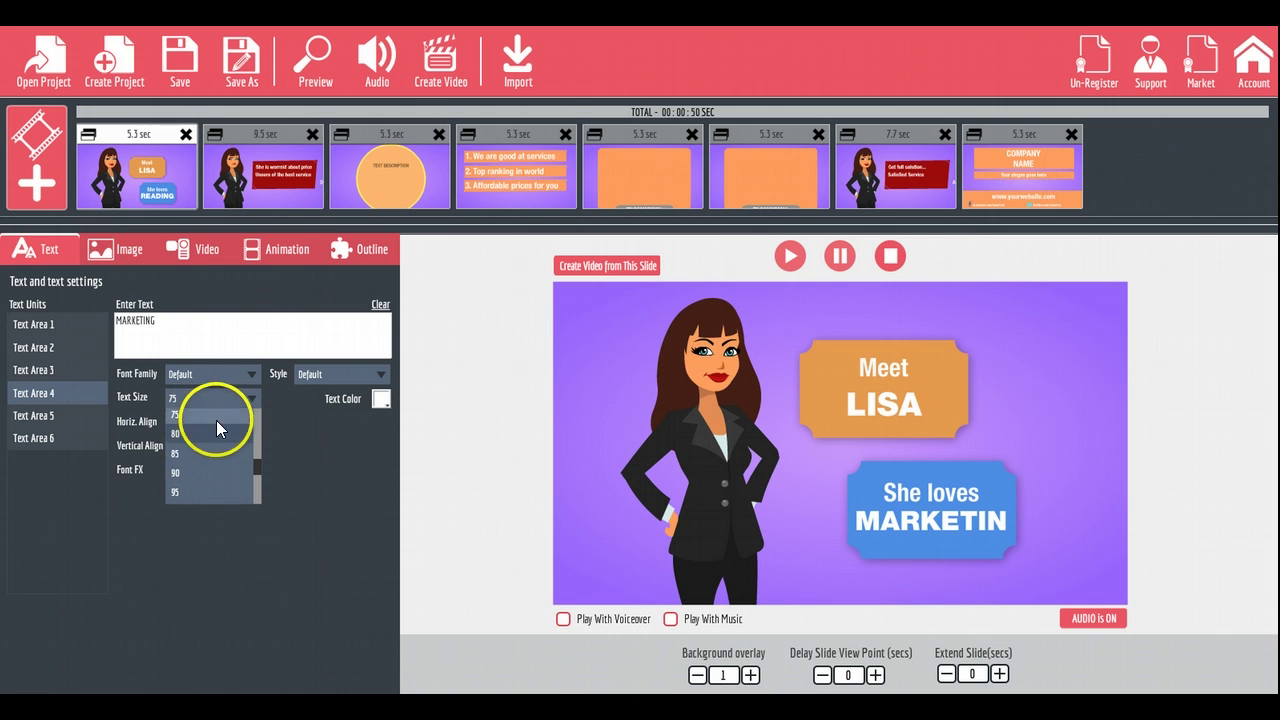
{"action": "left_click_drag", "start_coordinate": [259, 462], "coordinate": [259, 456]}
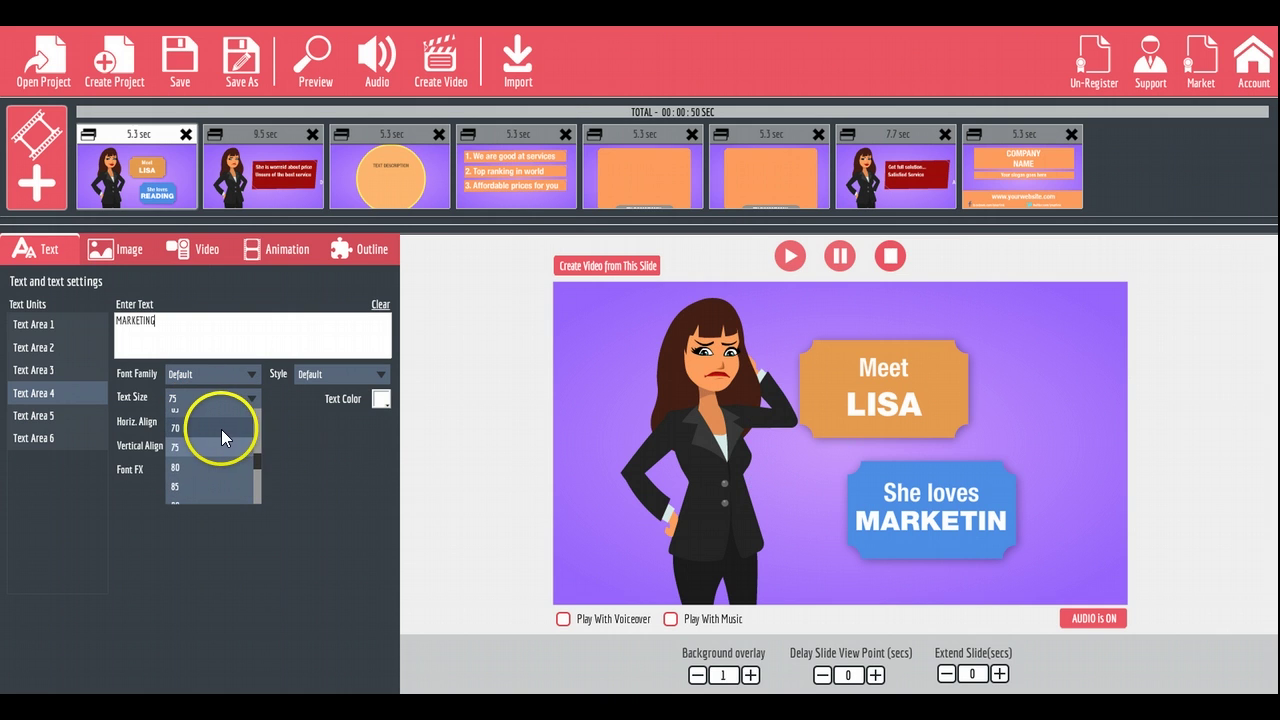
{"action": "left_click", "coordinate": [220, 428]}
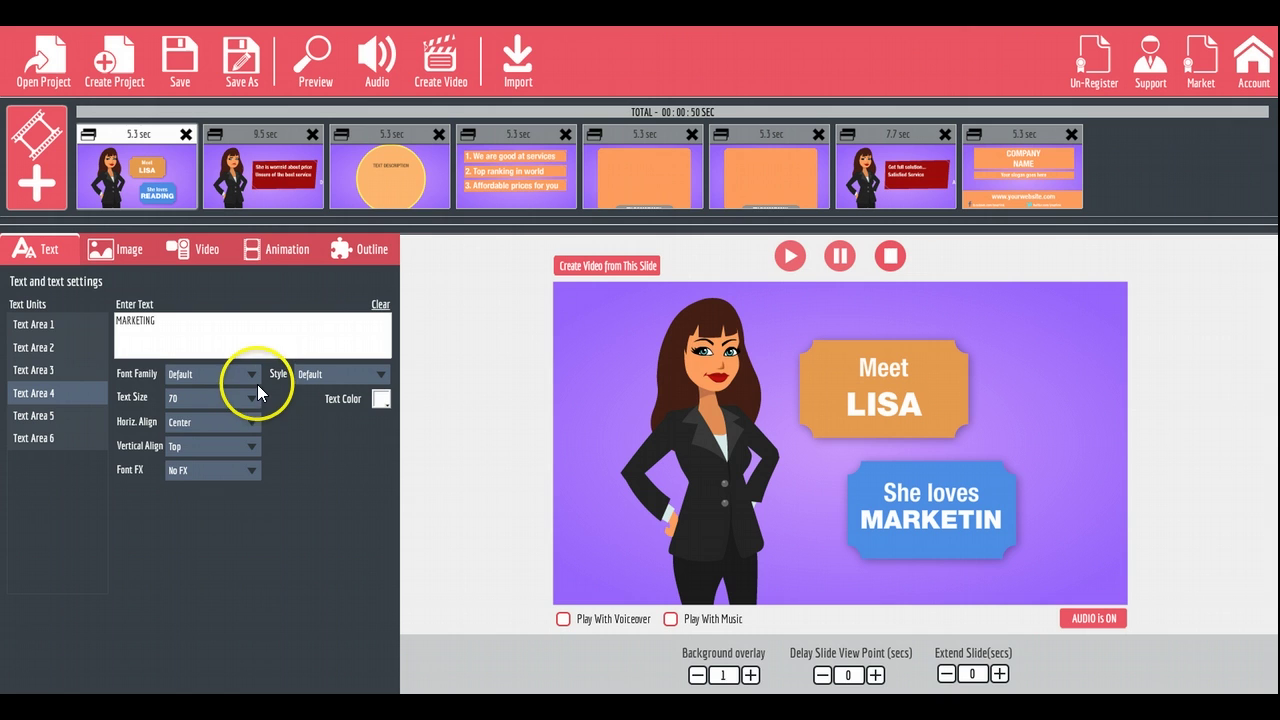
{"action": "left_click", "coordinate": [255, 396]}
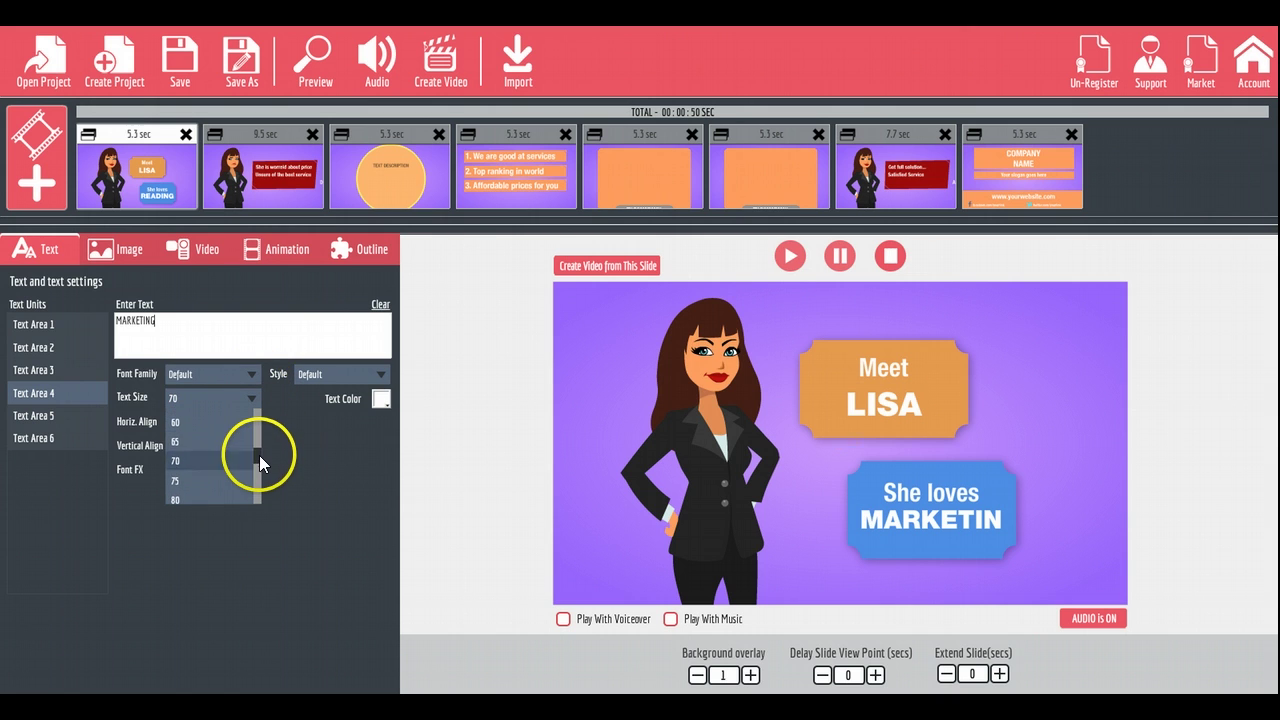
{"action": "left_click", "coordinate": [215, 423]}
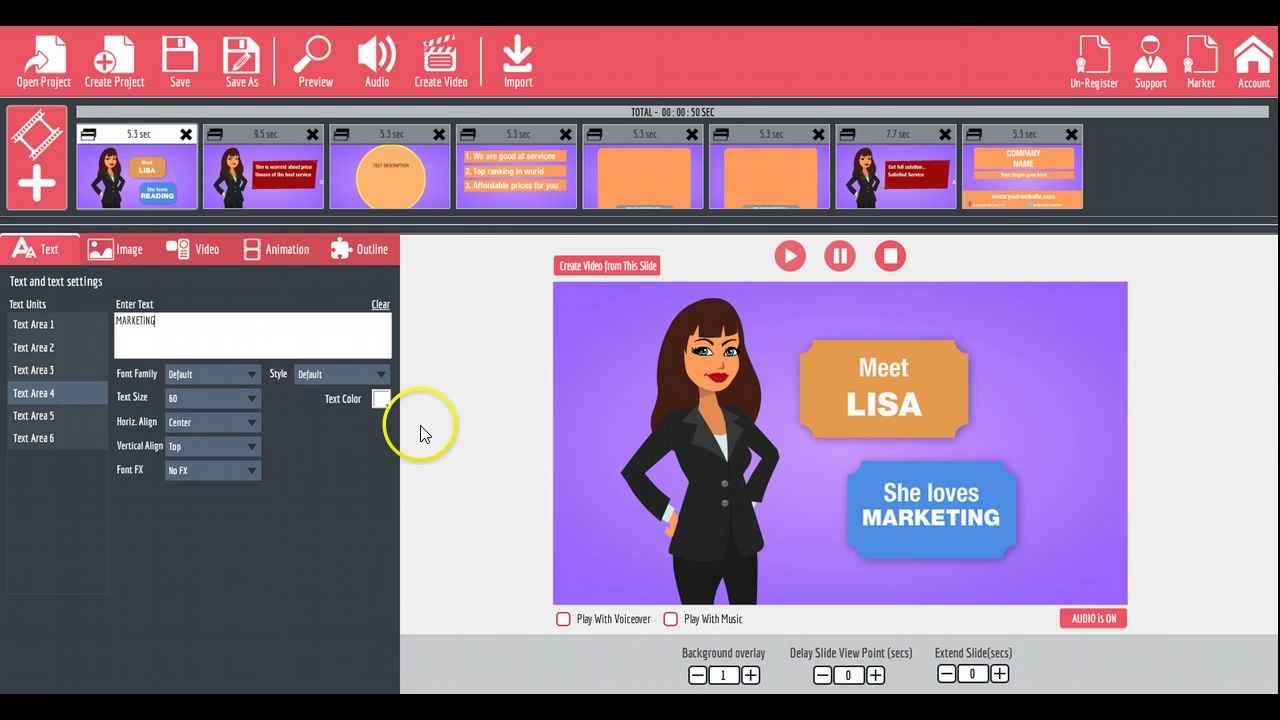
- Change WORRIED to STRUGGLING in Text Area 6 and replay the slide
{"action": "left_click", "coordinate": [33, 418]}
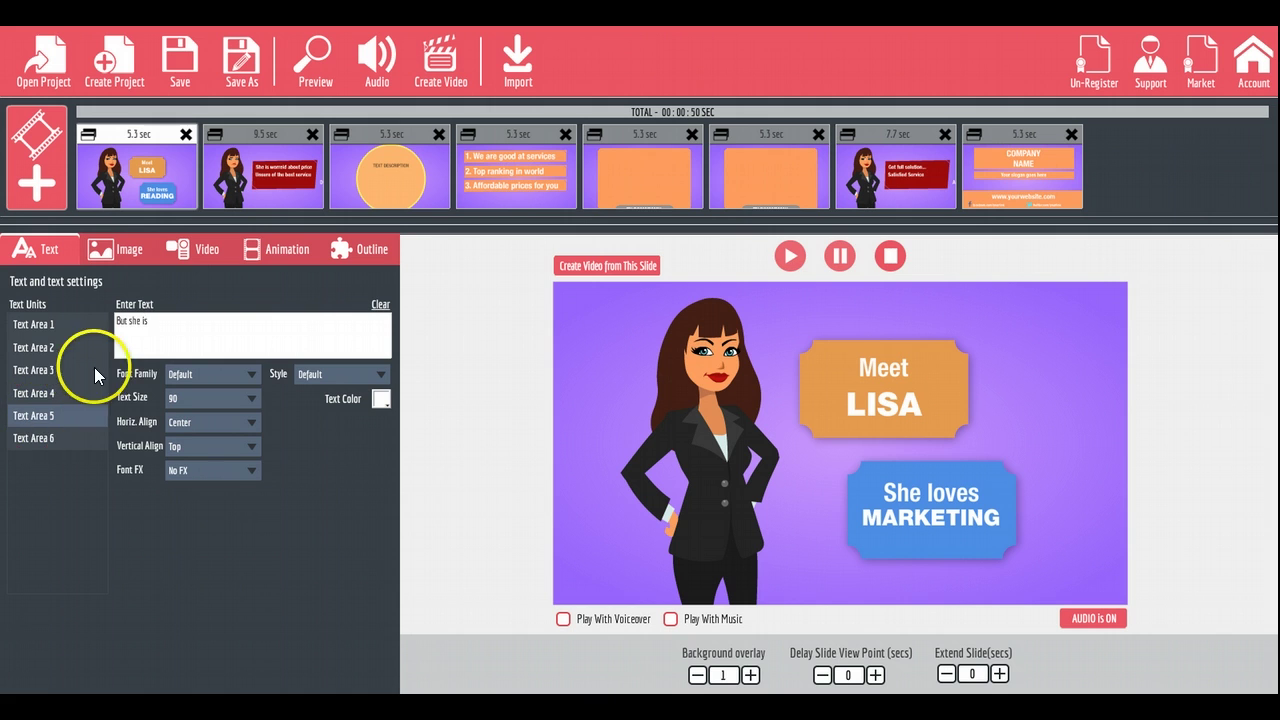
{"action": "left_click", "coordinate": [55, 444]}
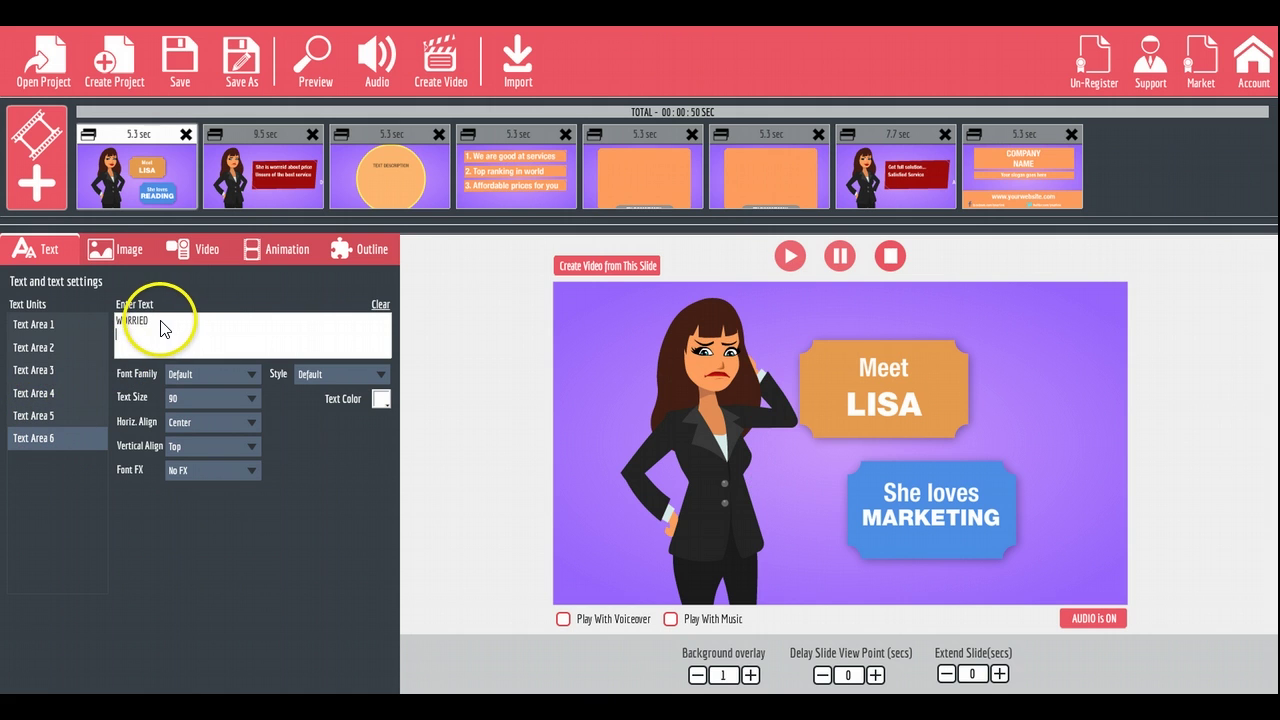
{"action": "left_click_drag", "start_coordinate": [148, 321], "coordinate": [117, 321]}
{"action": "type", "text": "STRU"}
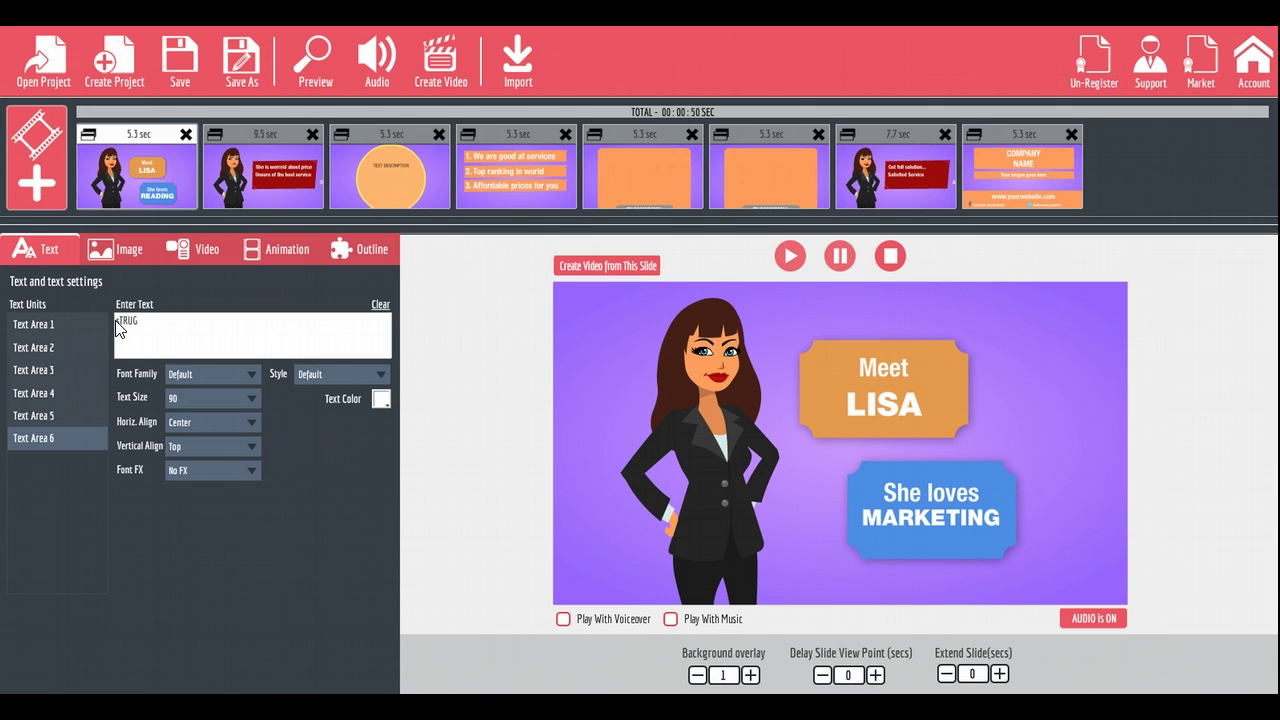
{"action": "type", "text": "GLING"}
{"action": "left_click", "coordinate": [170, 325]}
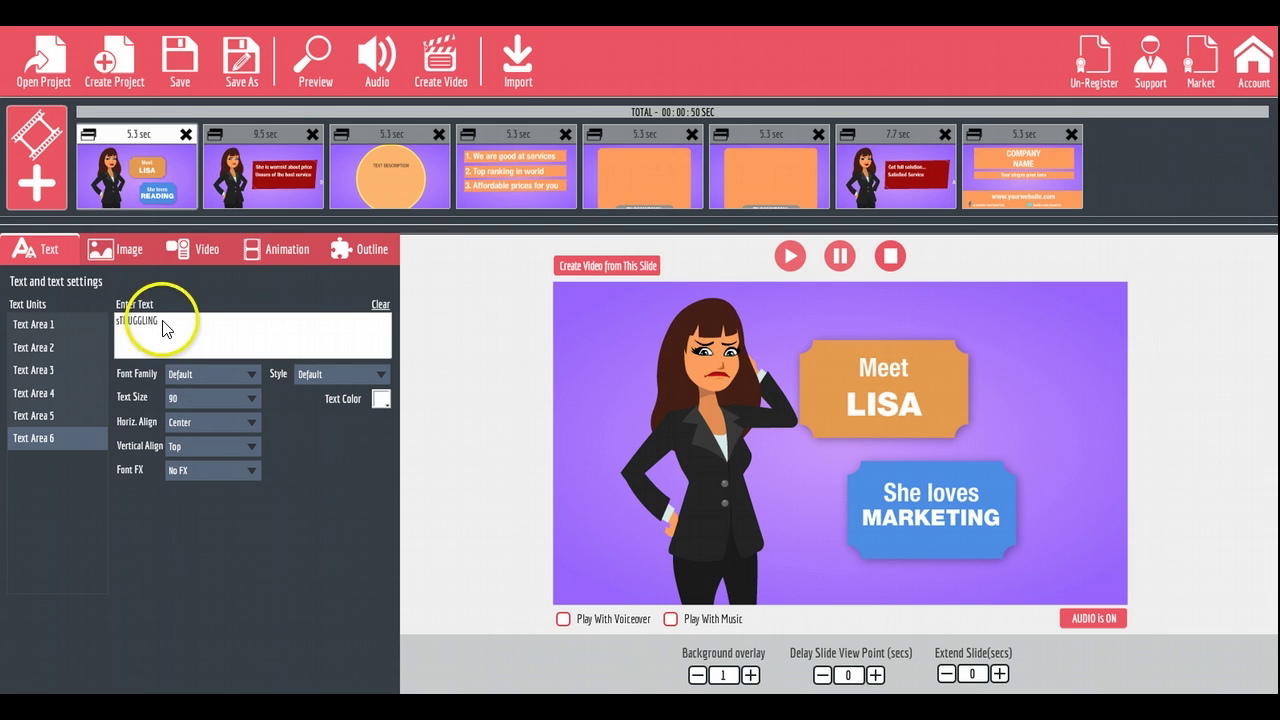
{"action": "left_click", "coordinate": [452, 358]}
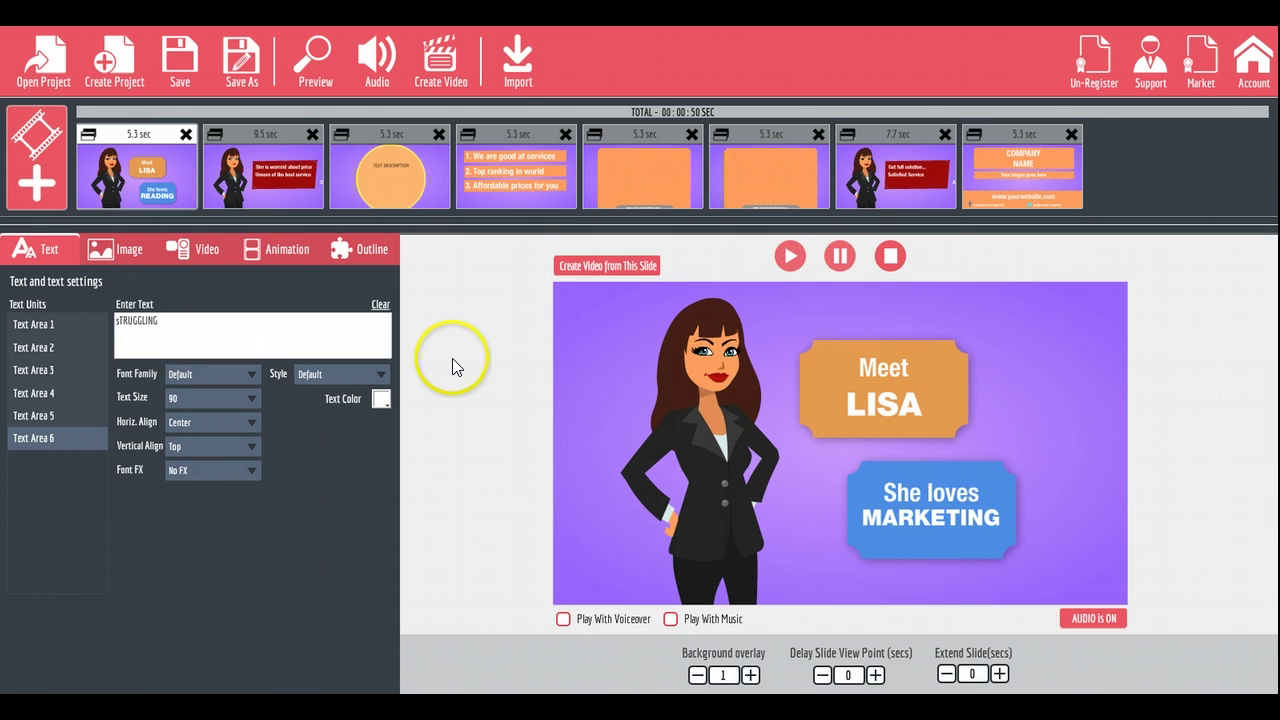
{"action": "left_click", "coordinate": [791, 259]}
{"action": "type", "text": "S"}
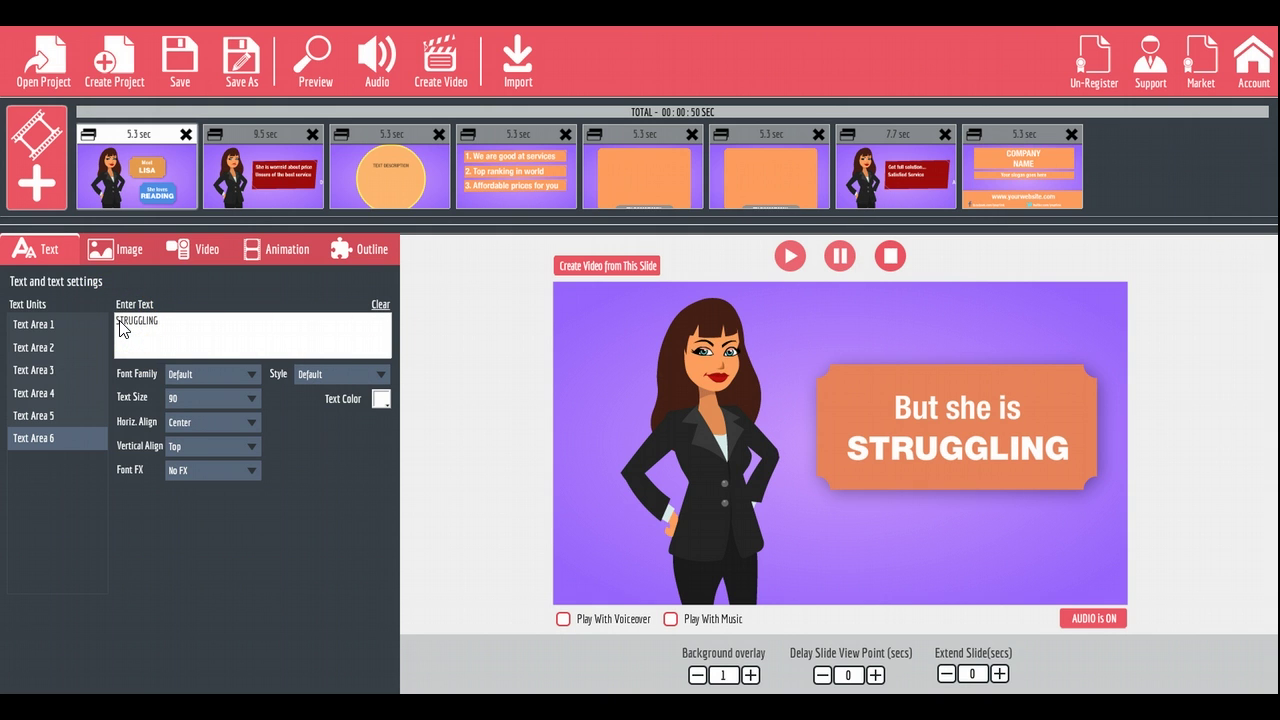
- Select the second slide thumbnail, the businesswoman slide with the 'She wants Business' banner
{"action": "left_click", "coordinate": [268, 175]}
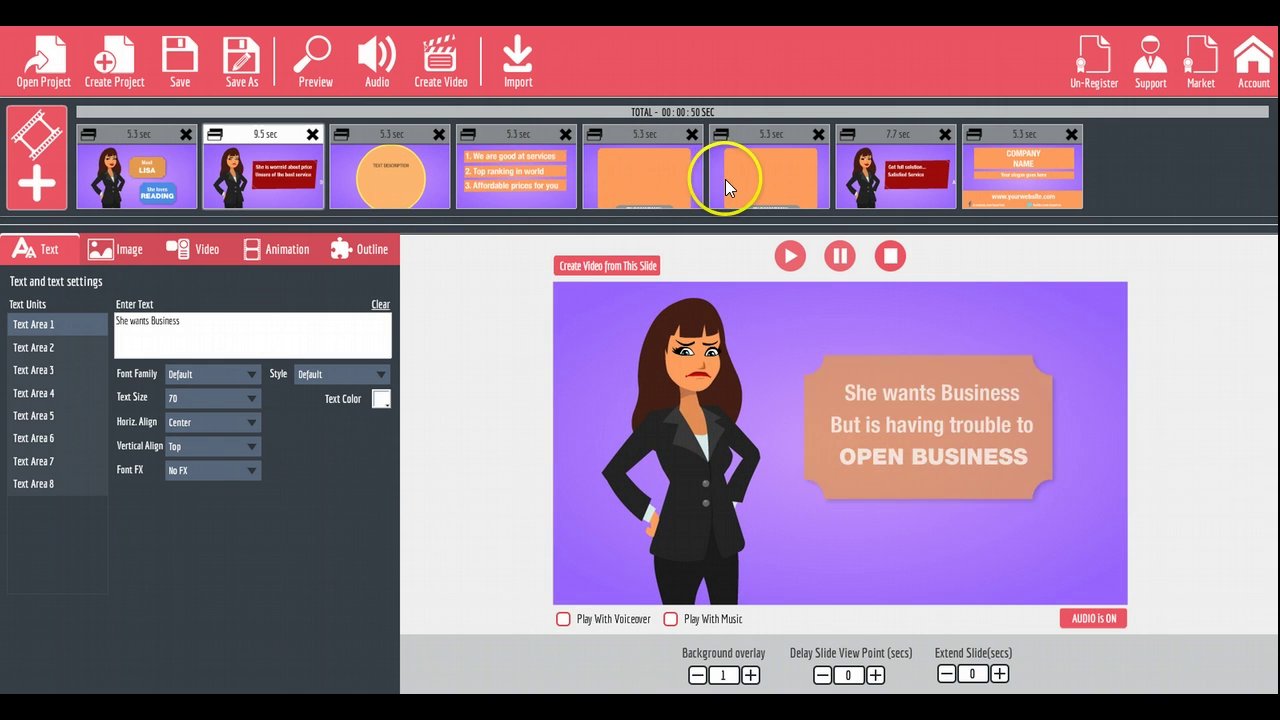
- On the last slide, replace COMPANY NAME with the title 'VIDEO PROFITS PRO'
{"action": "left_click", "coordinate": [1010, 174]}
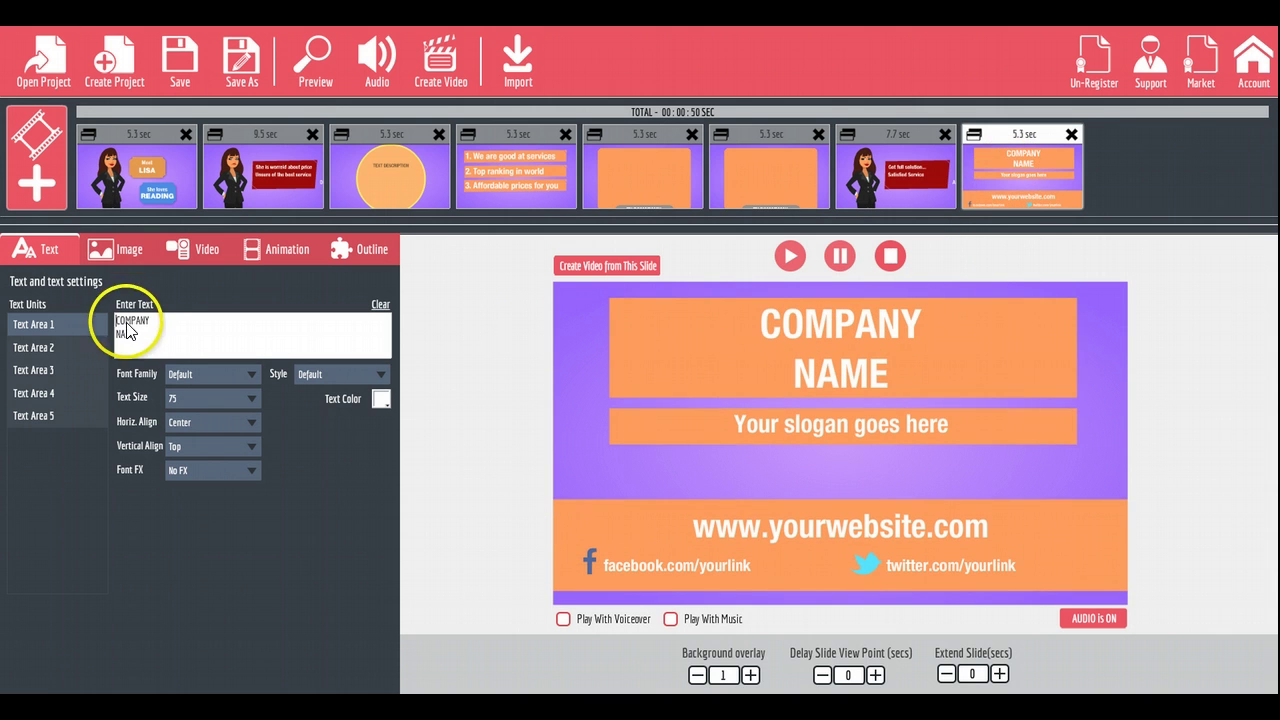
{"action": "left_click_drag", "start_coordinate": [154, 337], "coordinate": [112, 316]}
{"action": "type", "text": "V"}
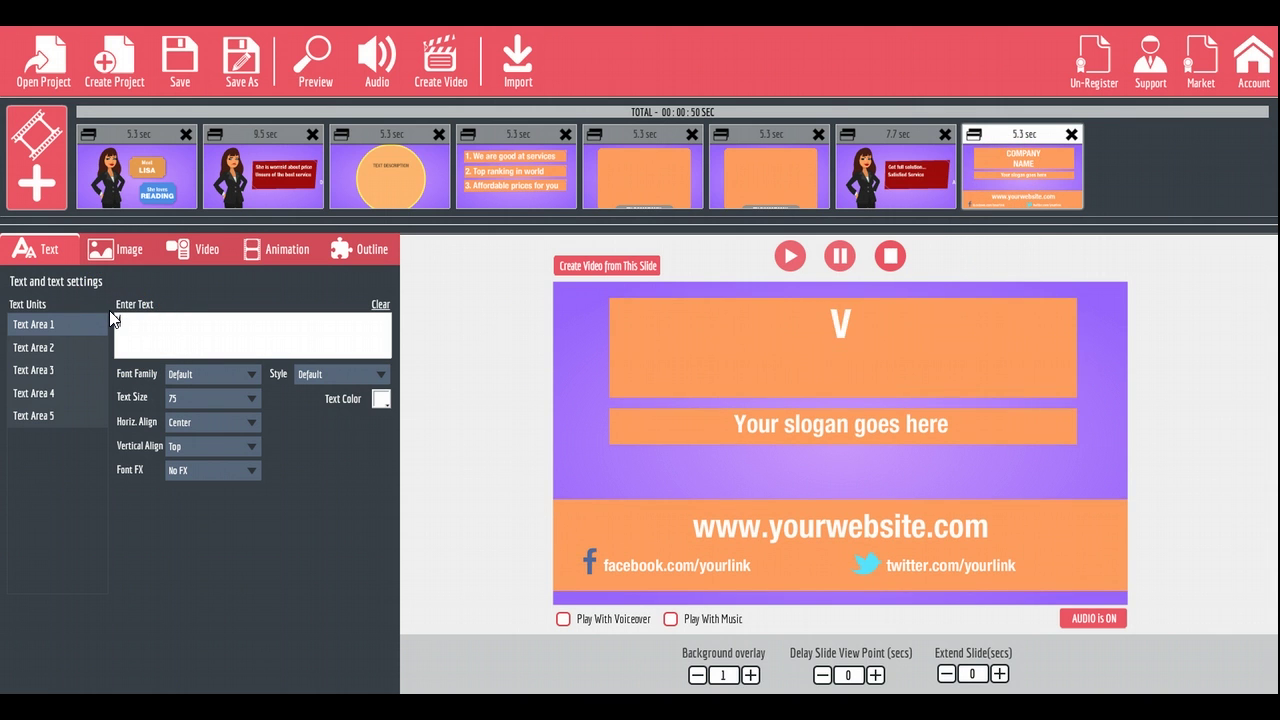
{"action": "type", "text": "IDEO PROFITS"}
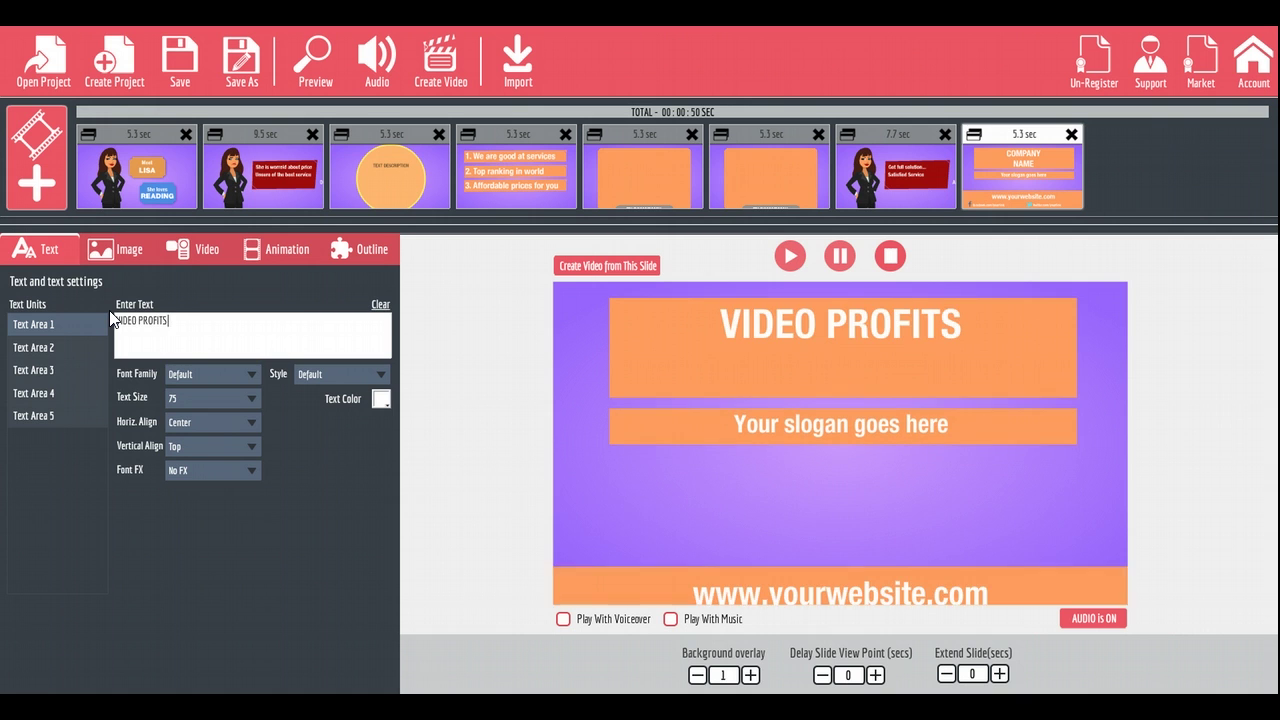
{"action": "type", "text": " PRP"}
{"action": "key", "text": "BackSpace"}
{"action": "type", "text": "O"}
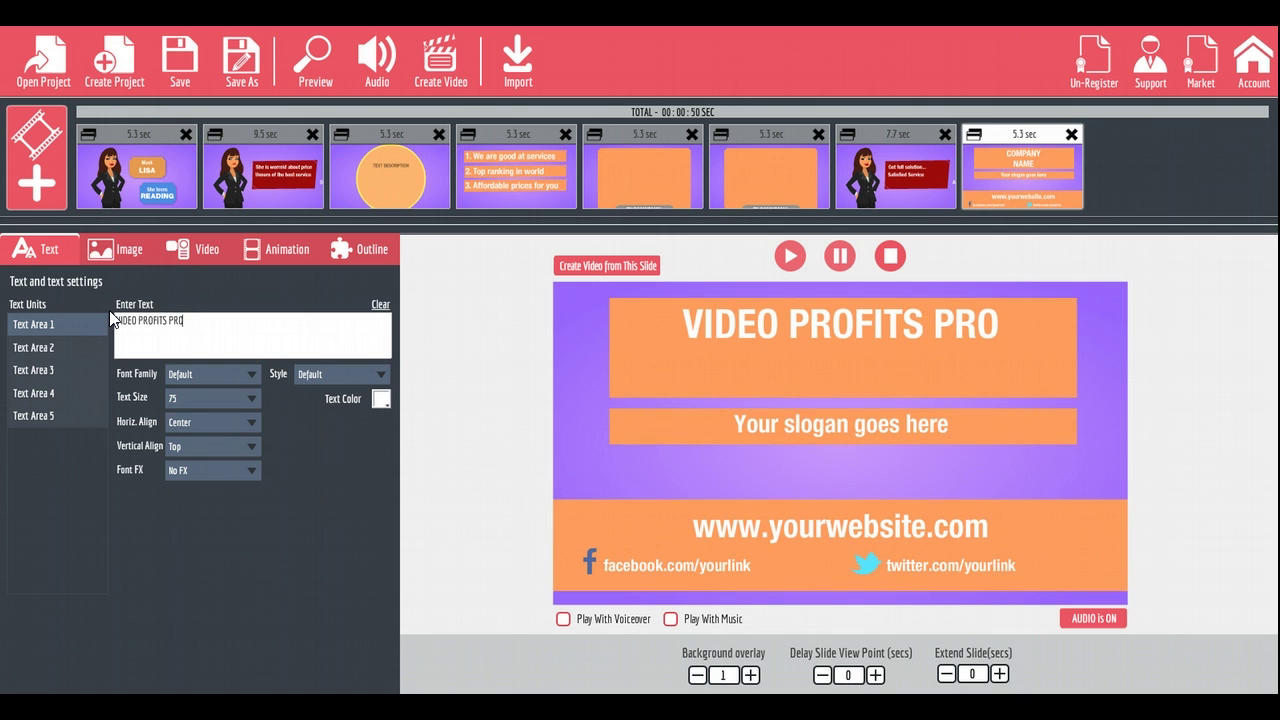
- Replace the slogan with 'HELPING PEOPLE WITH VIDEO MARKETING'
{"action": "left_click", "coordinate": [120, 348]}
{"action": "left_click", "coordinate": [46, 347]}
{"action": "triple_click", "coordinate": [206, 326]}
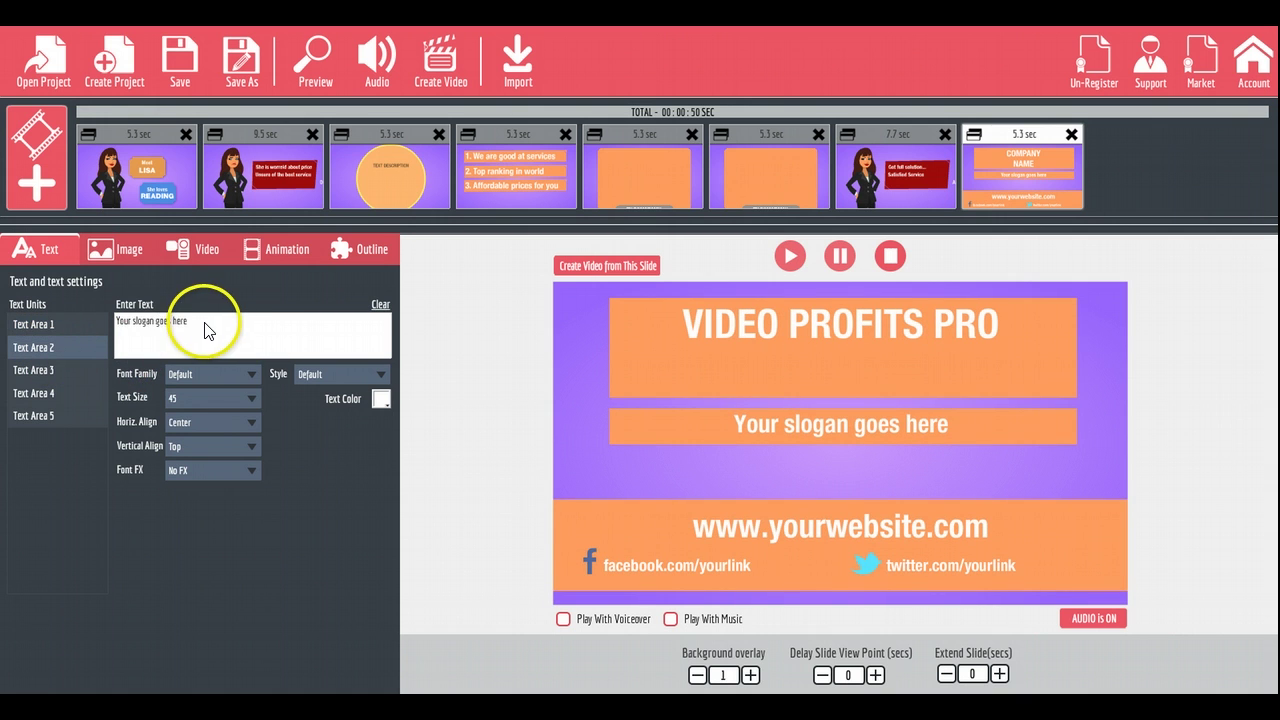
{"action": "type", "text": "HELPI"}
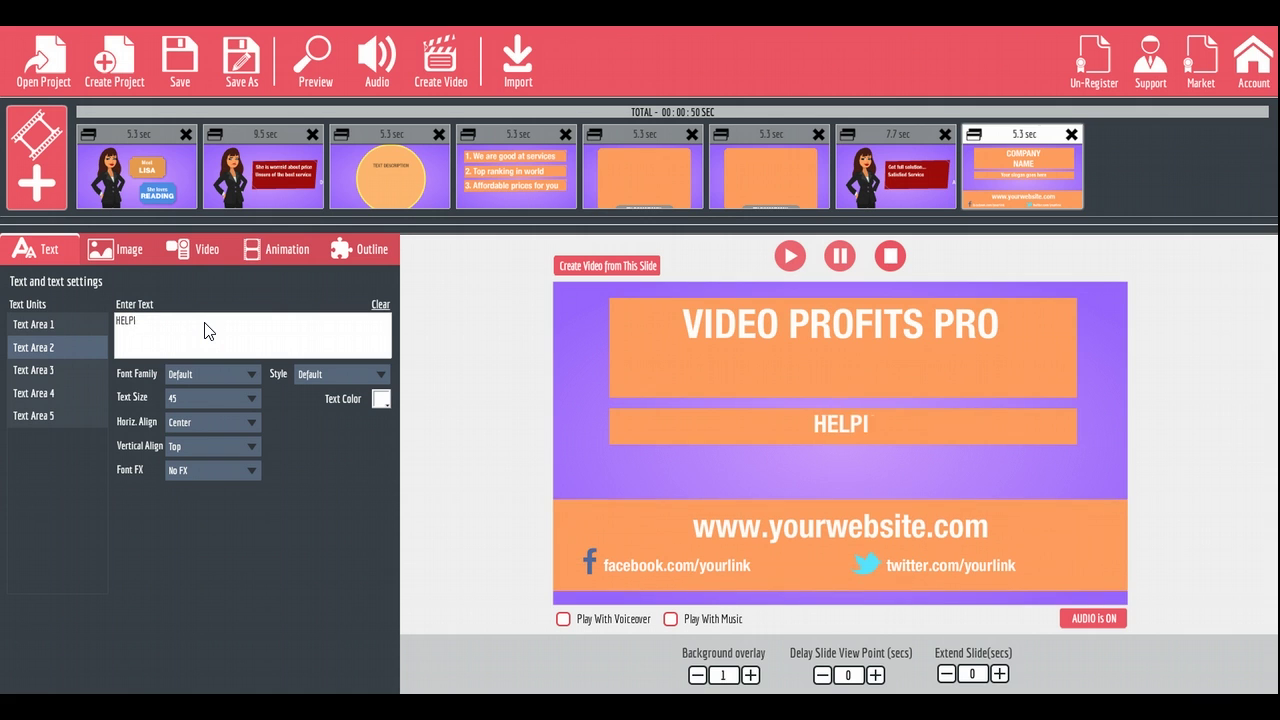
{"action": "type", "text": "NG PEOPLE WITH"}
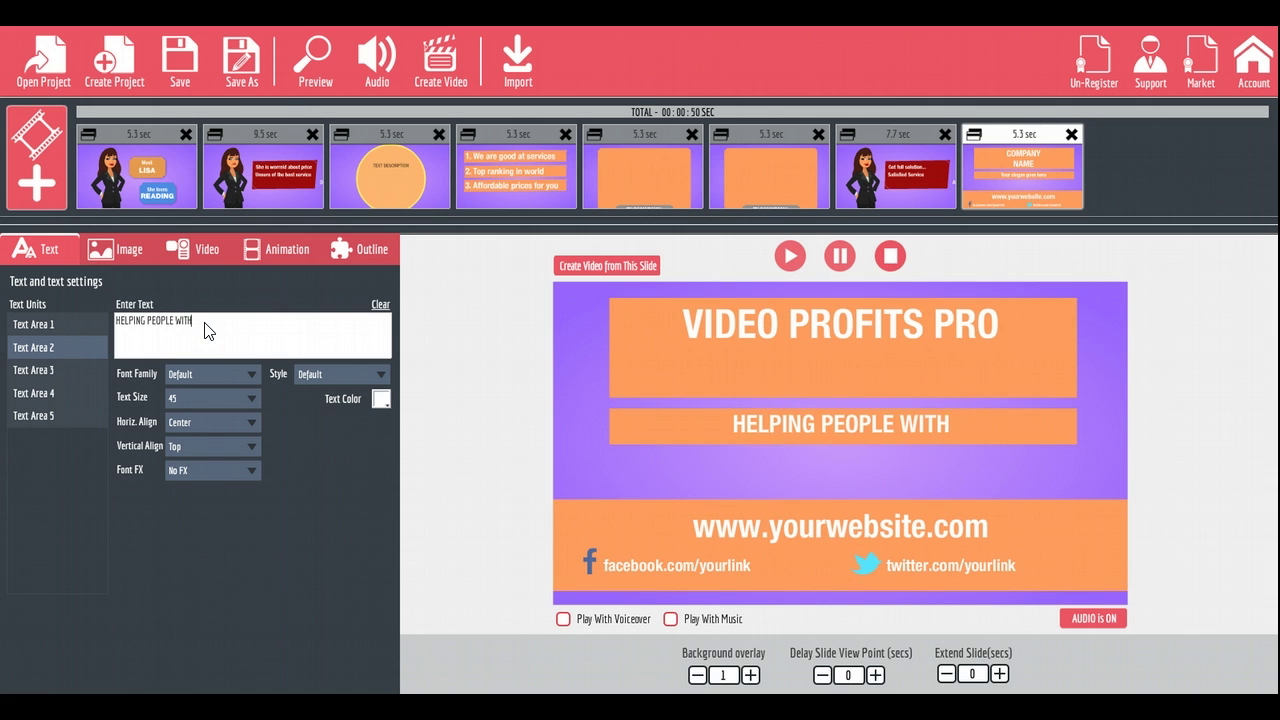
{"action": "type", "text": " VIDEO MARKETING"}
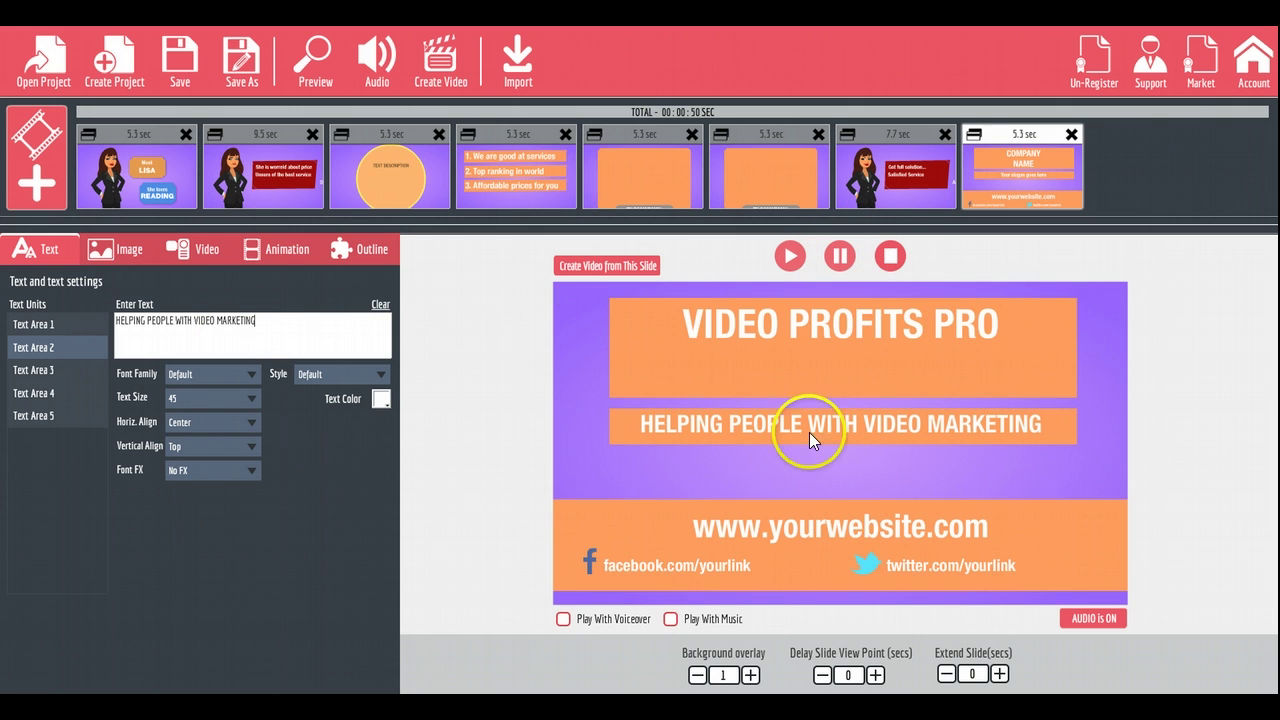
{"action": "left_click", "coordinate": [52, 368]}
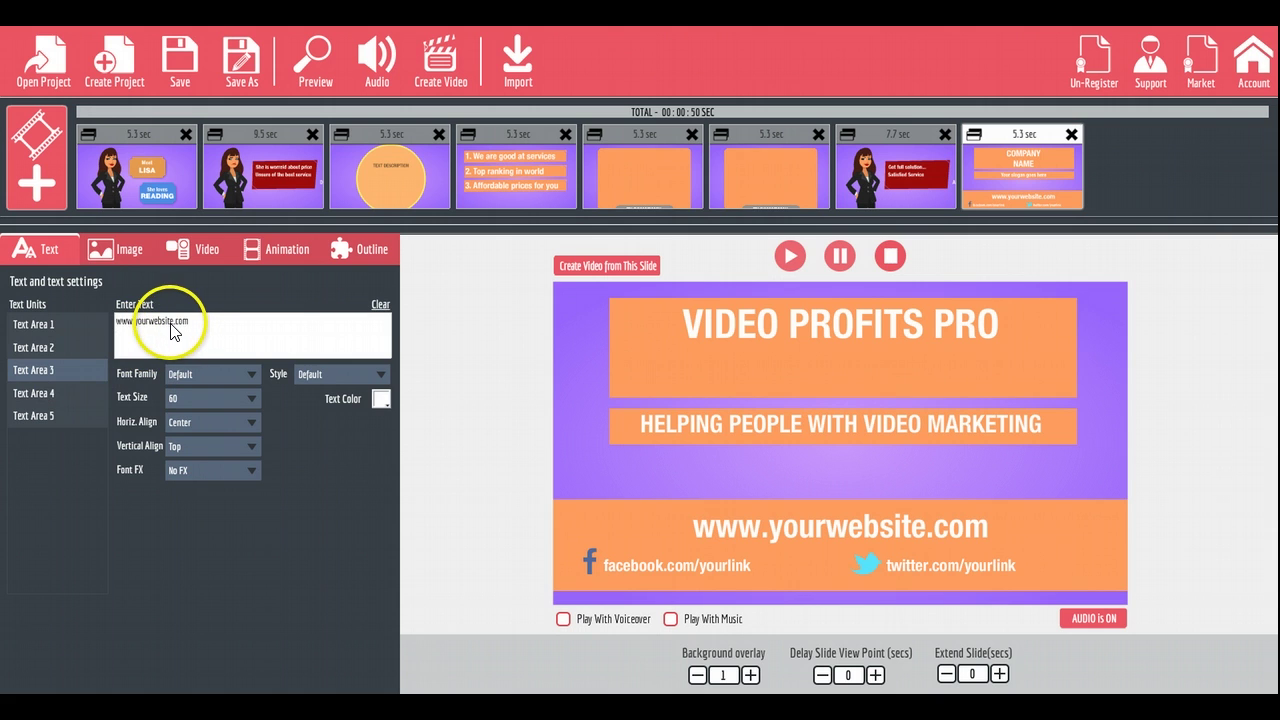
{"action": "left_click", "coordinate": [176, 336]}
{"action": "key", "text": "BackSpace"}
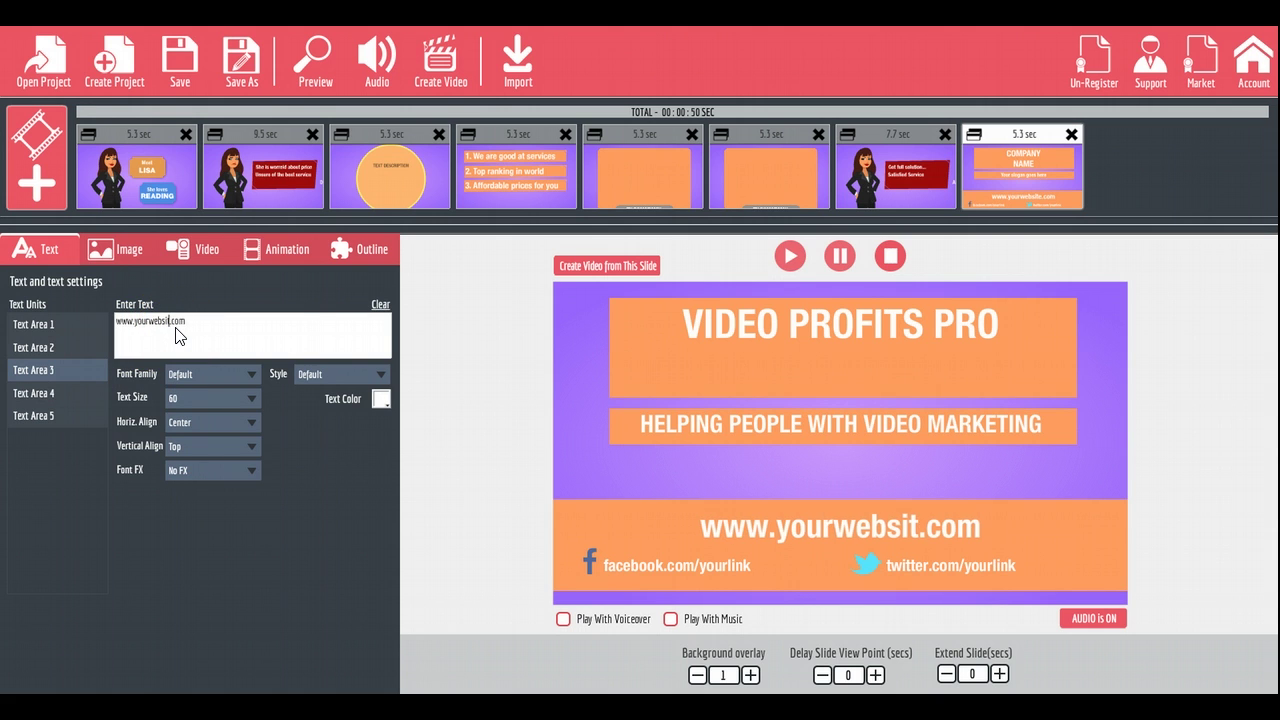
{"action": "key", "text": "BackSpace"}
{"action": "key", "text": "BackSpace"}
{"action": "key", "text": "BackSpace"}
{"action": "key", "text": "BackSpace"}
{"action": "key", "text": "BackSpace"}
{"action": "key", "text": "BackSpace"}
{"action": "key", "text": "BackSpace"}
{"action": "key", "text": "BackSpace"}
{"action": "key", "text": "BackSpace"}
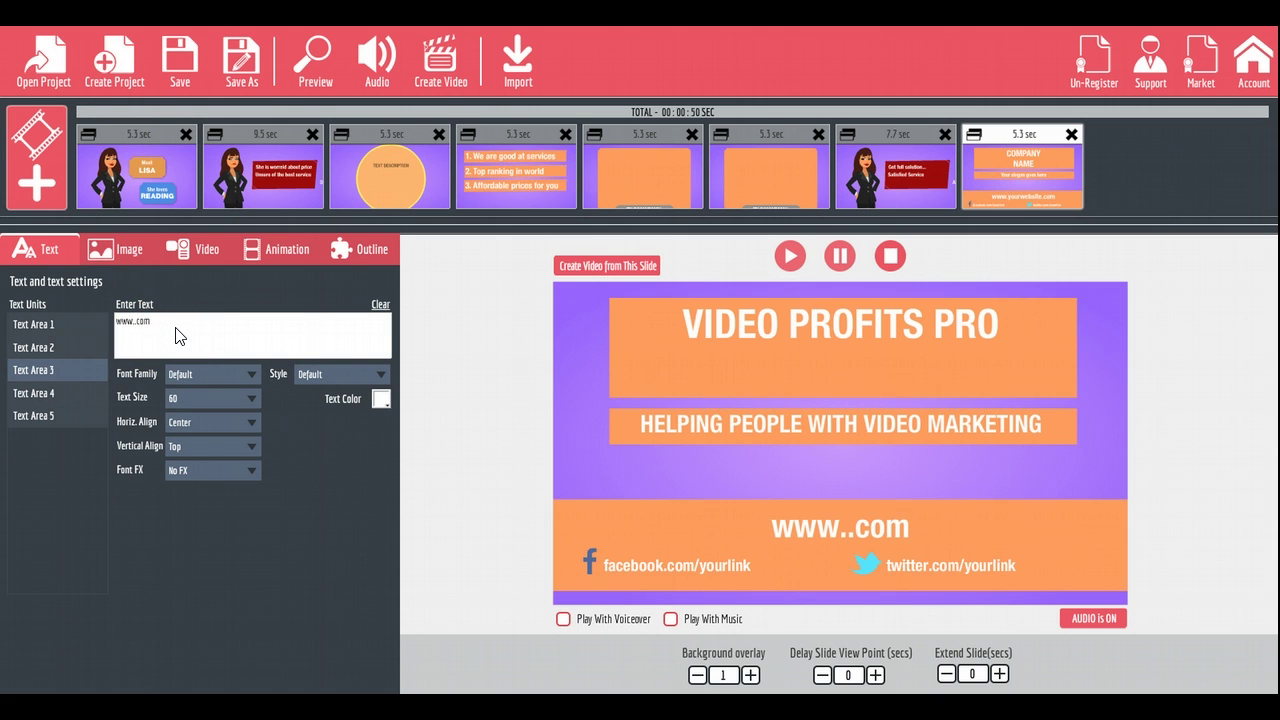
{"action": "type", "text": "videopr"}
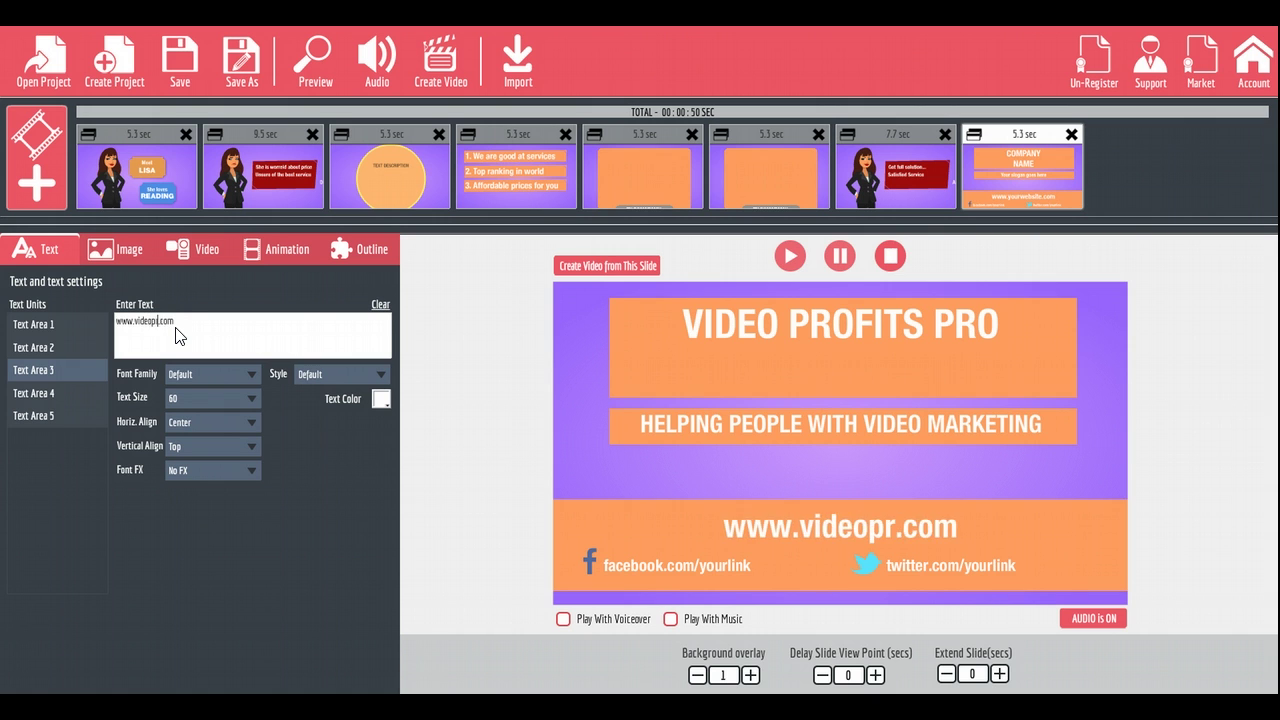
{"action": "type", "text": "ofitspro"}
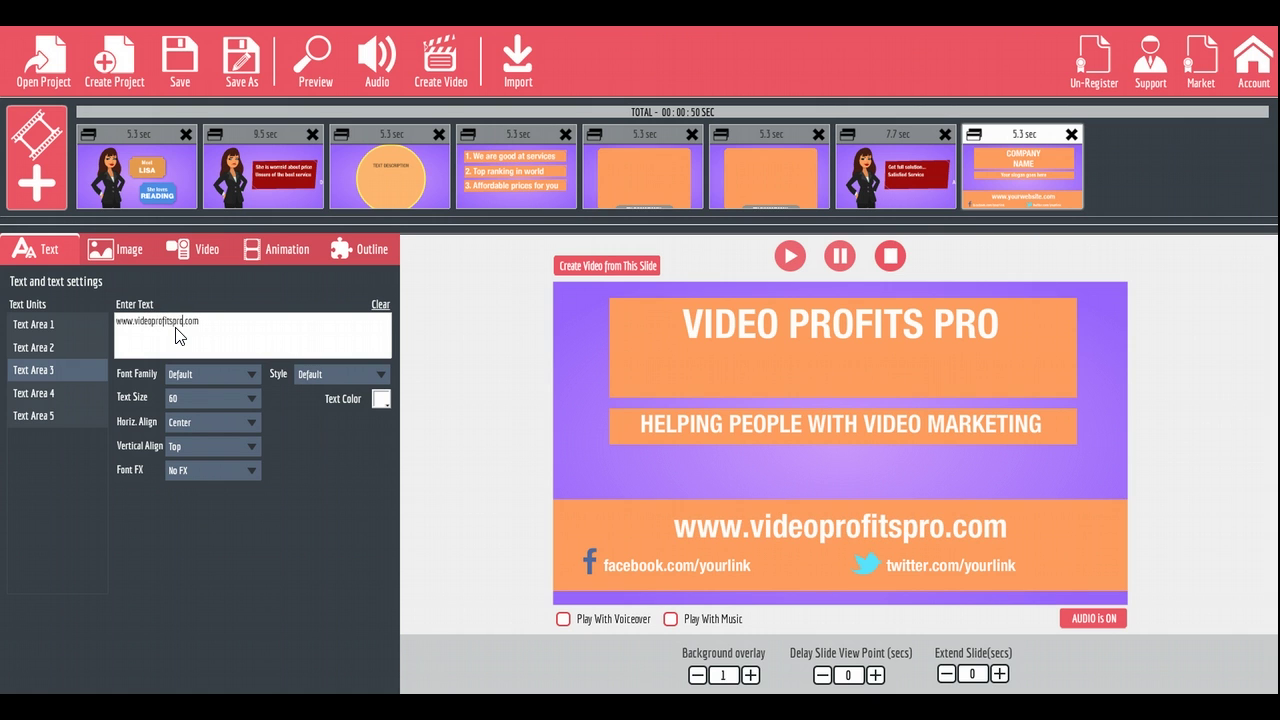
{"action": "left_click", "coordinate": [47, 399]}
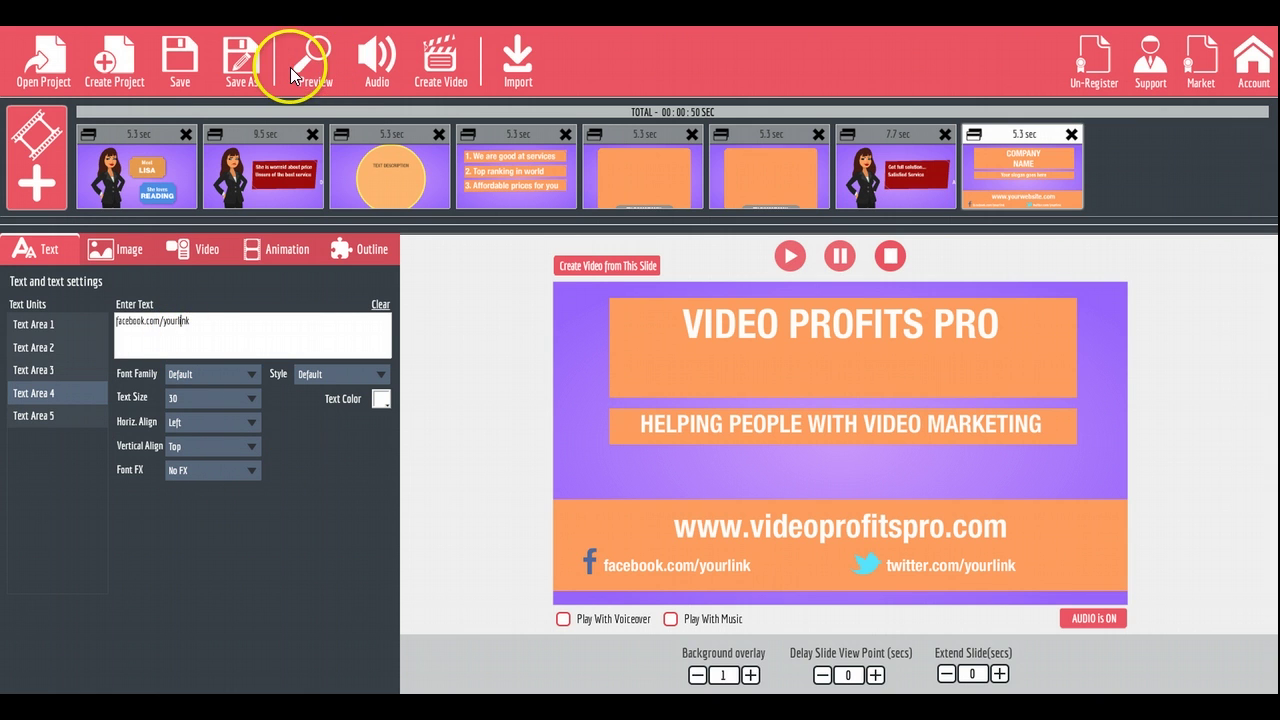
{"action": "left_click", "coordinate": [316, 62]}
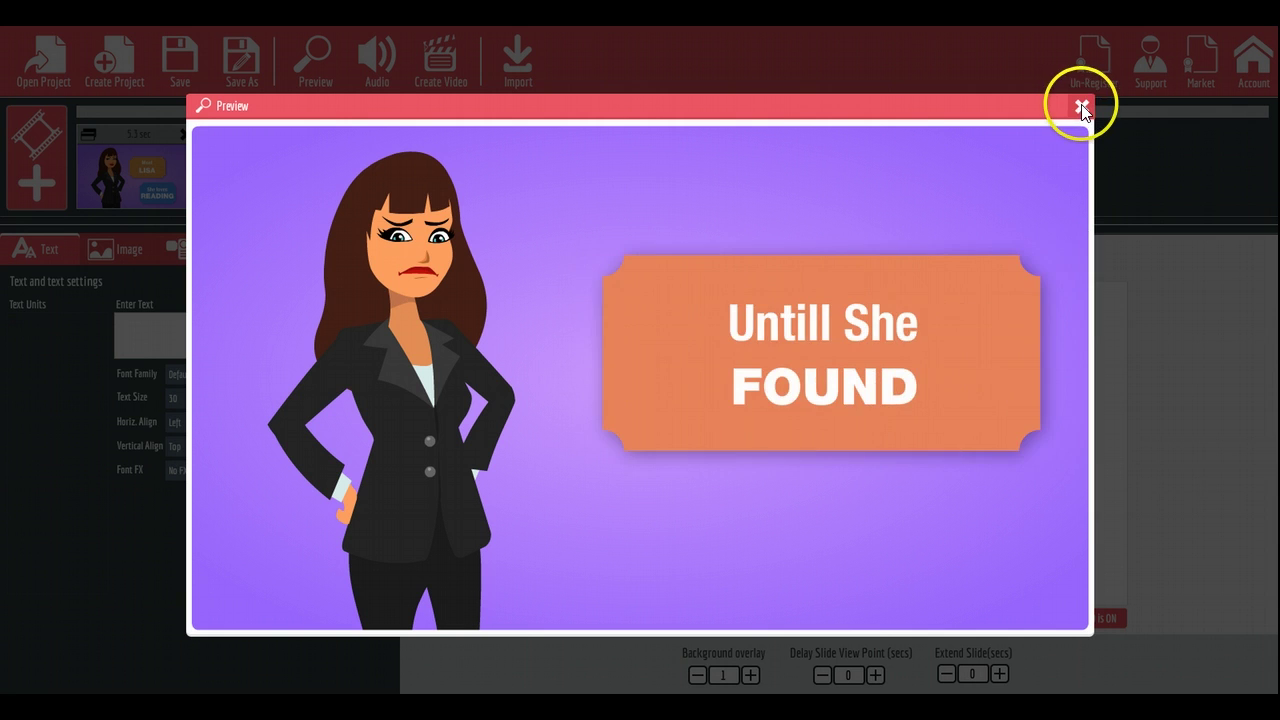
{"action": "left_click", "coordinate": [1081, 106]}
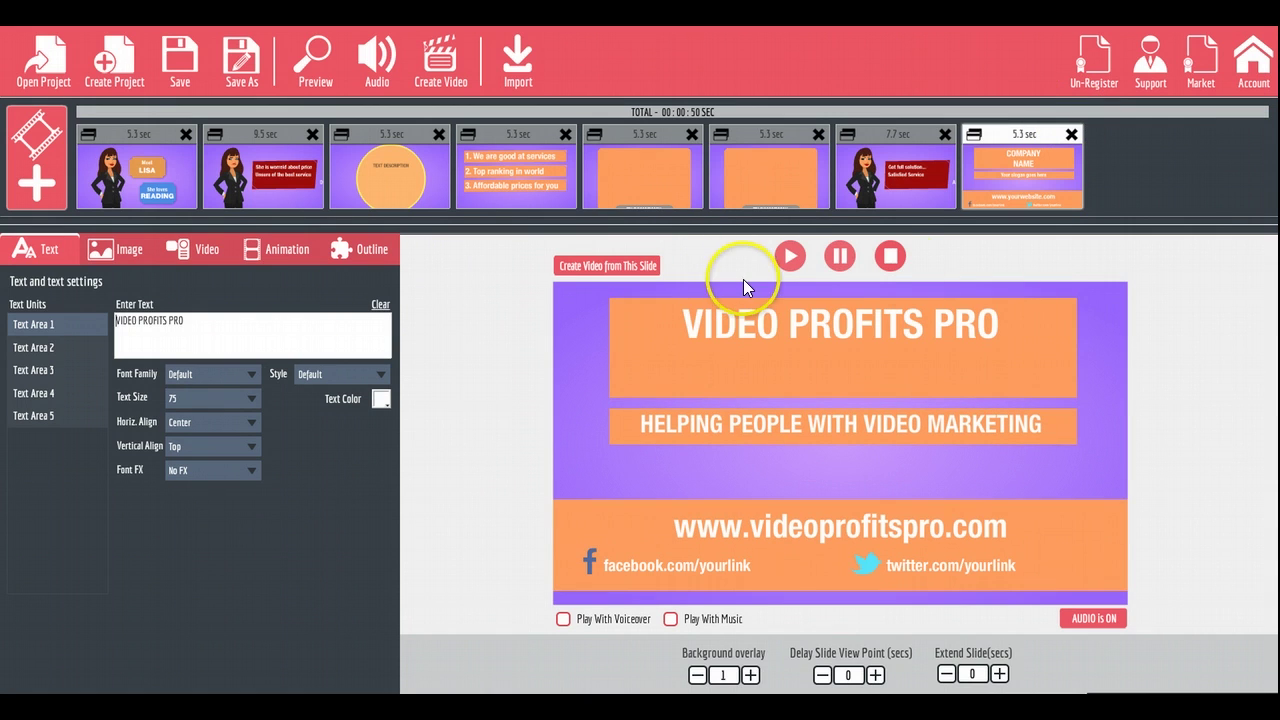
- Delete all eight slides from the timeline, working from last to first
{"action": "left_click", "coordinate": [1071, 135]}
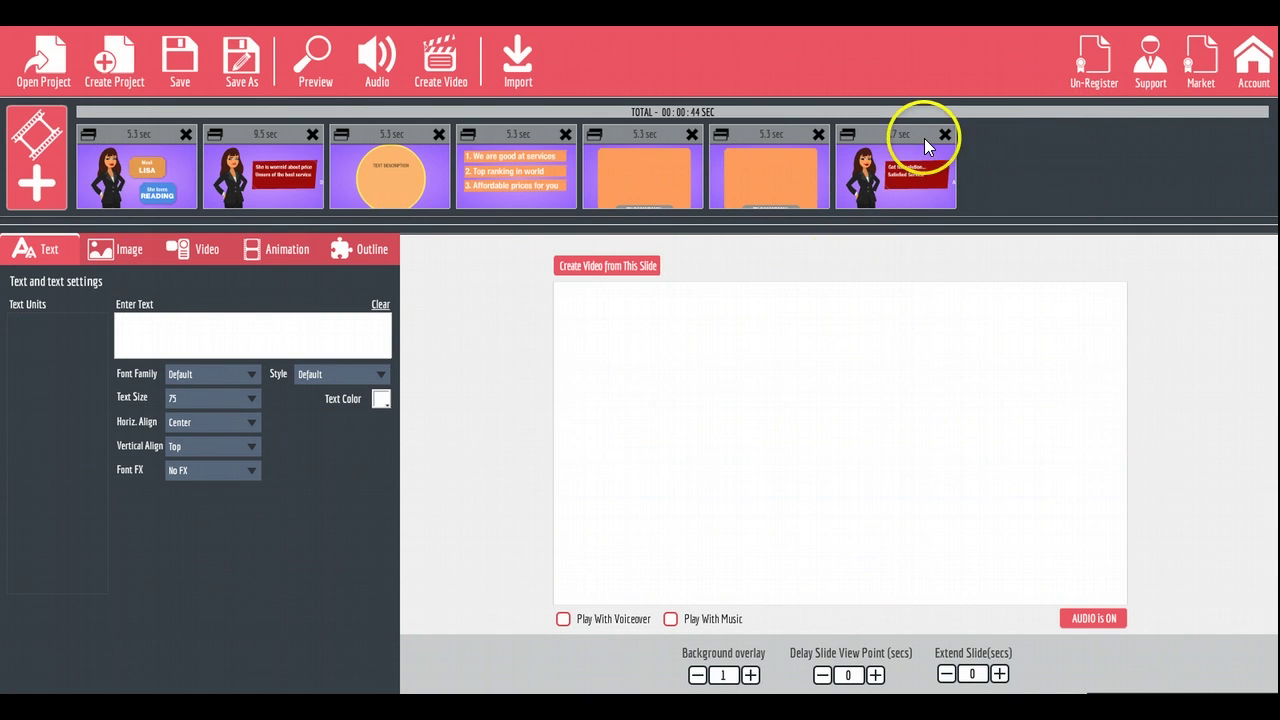
{"action": "left_click", "coordinate": [943, 133]}
{"action": "left_click", "coordinate": [819, 134]}
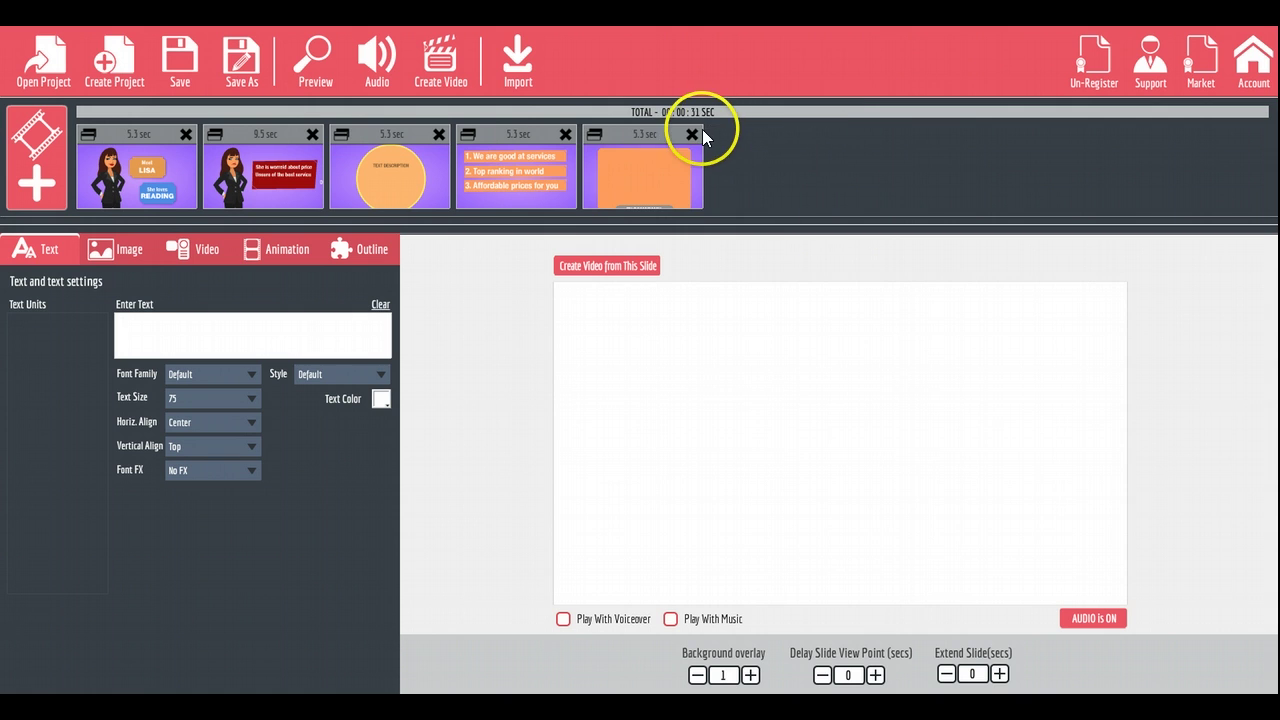
{"action": "left_click", "coordinate": [691, 133]}
{"action": "left_click", "coordinate": [566, 134]}
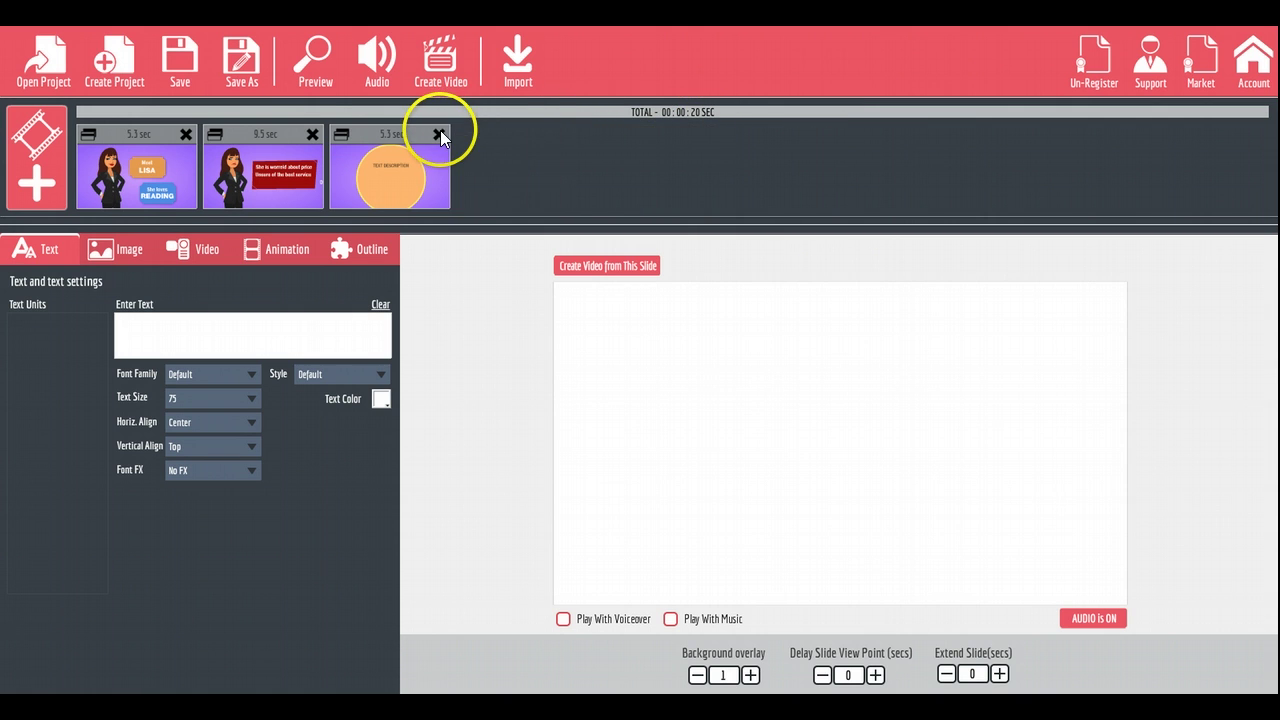
{"action": "left_click", "coordinate": [439, 133]}
{"action": "left_click", "coordinate": [311, 134]}
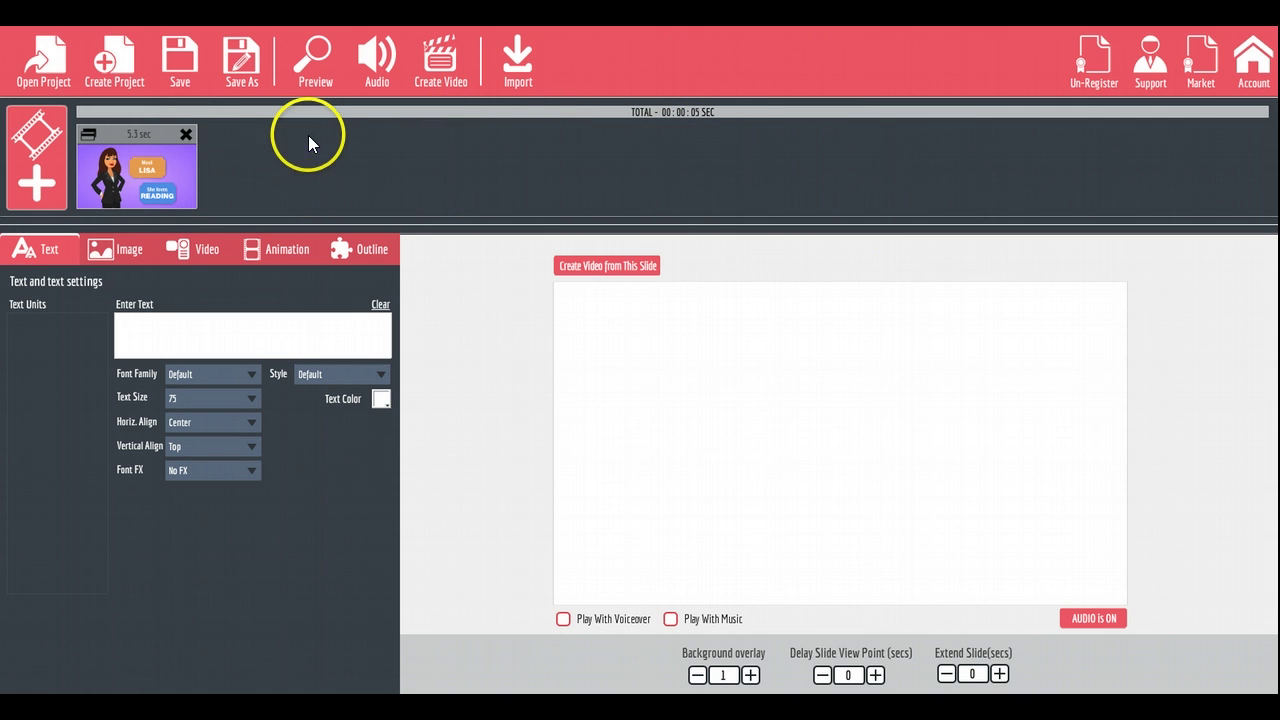
{"action": "left_click", "coordinate": [186, 134]}
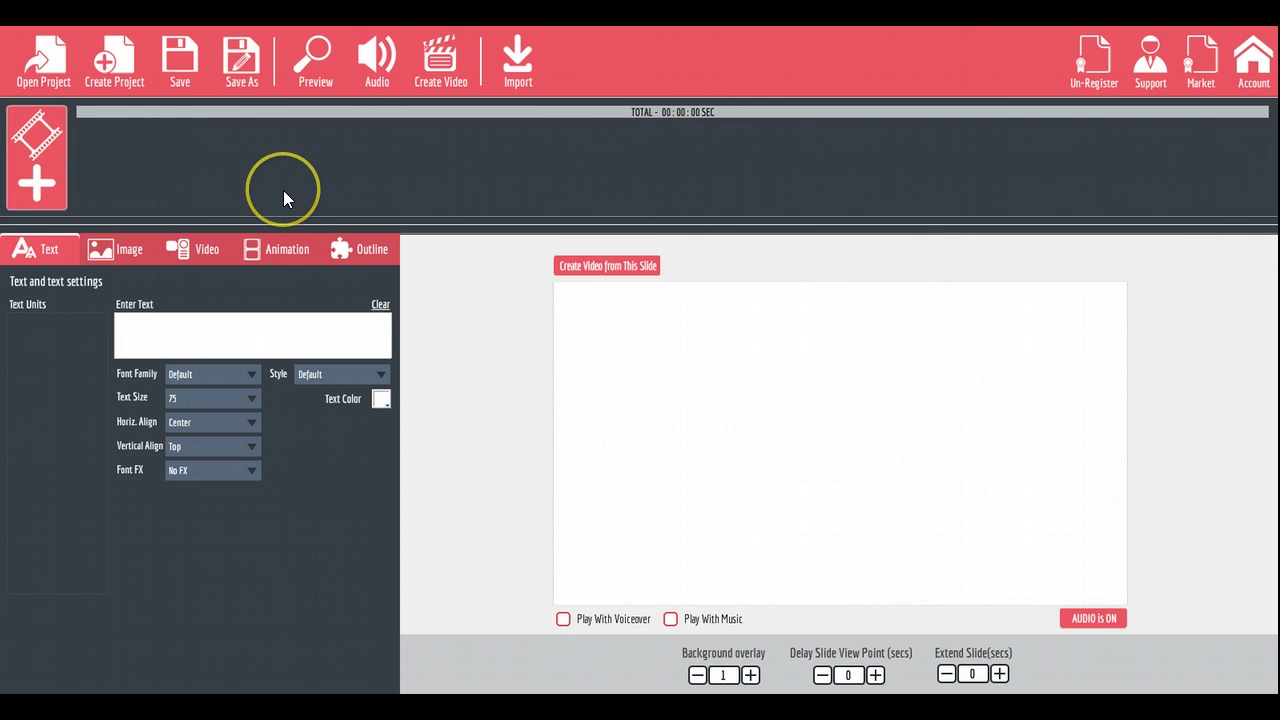
- Create a new sketch scene with enlarged text reading 'HI BRAD SCOTT HERE'
{"action": "left_click", "coordinate": [37, 153]}
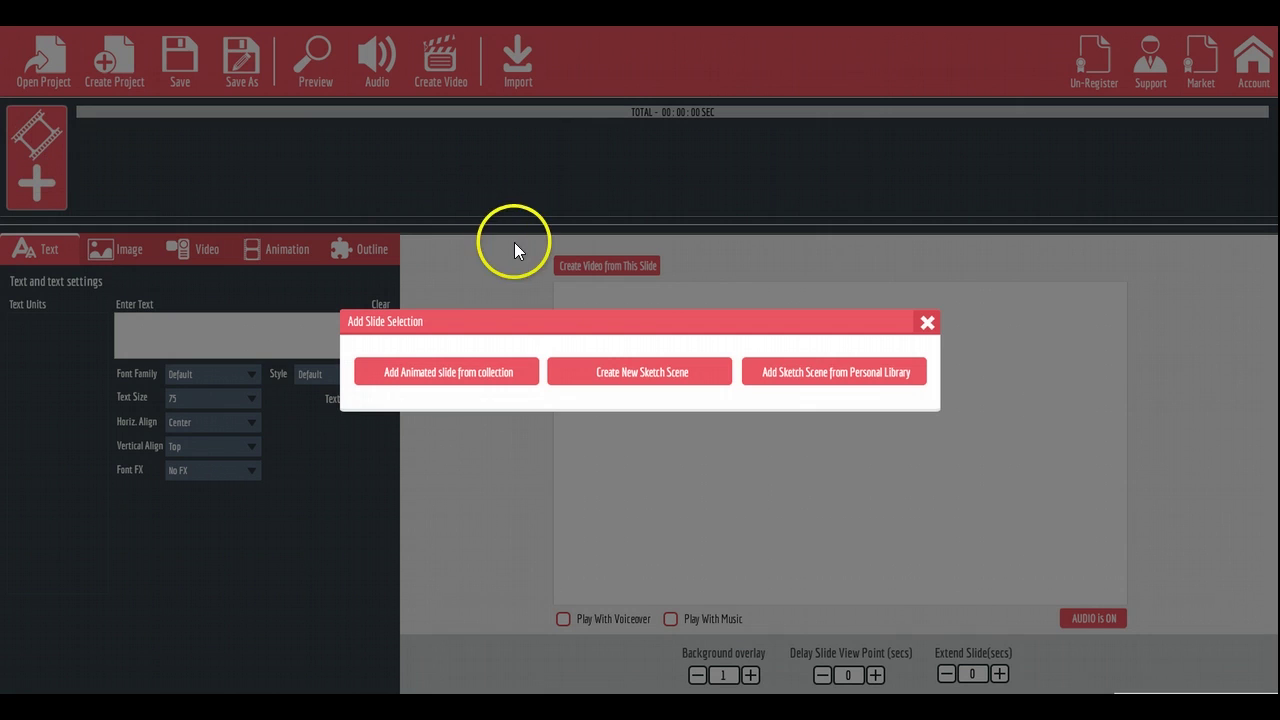
{"action": "left_click", "coordinate": [634, 368]}
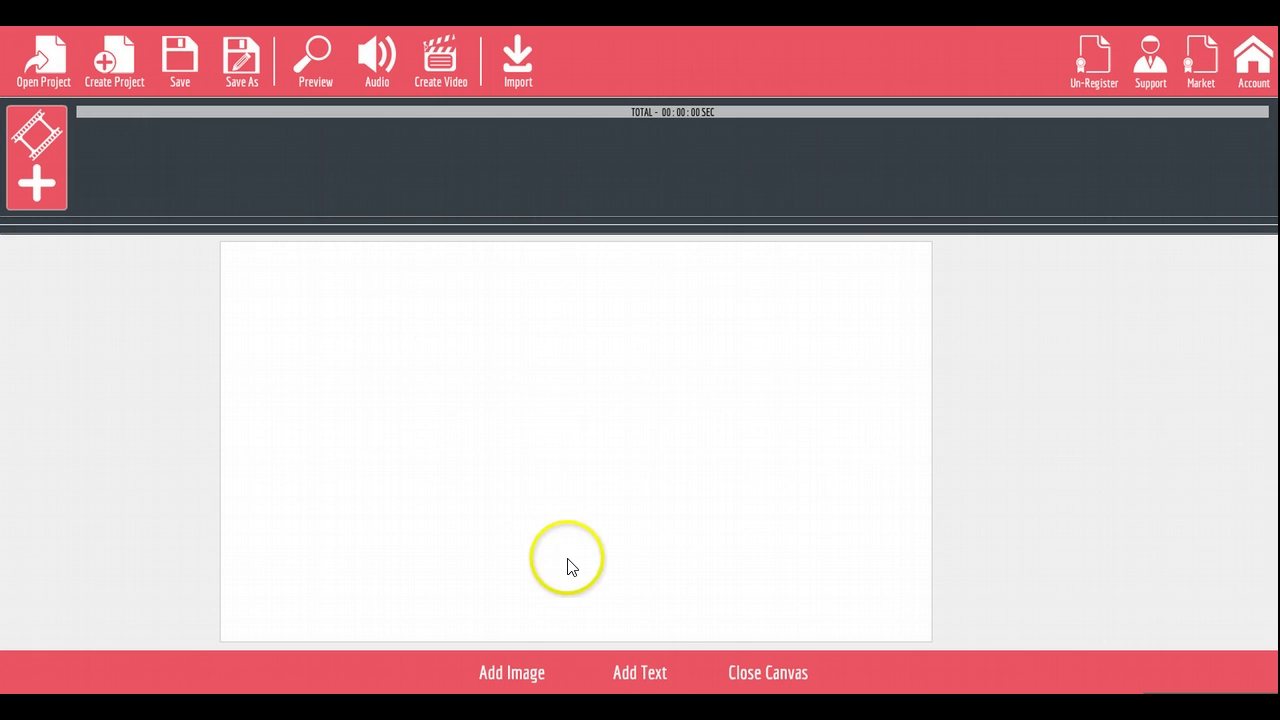
{"action": "left_click", "coordinate": [637, 671]}
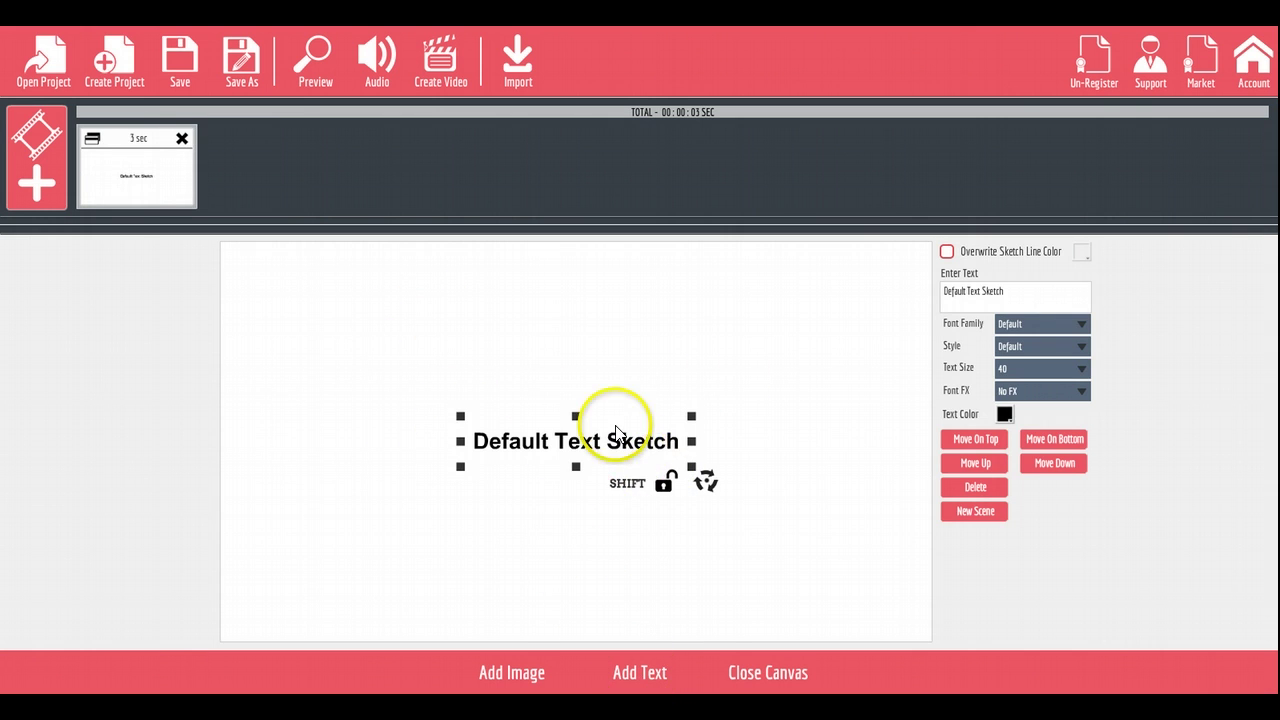
{"action": "left_click_drag", "start_coordinate": [1005, 293], "coordinate": [954, 297]}
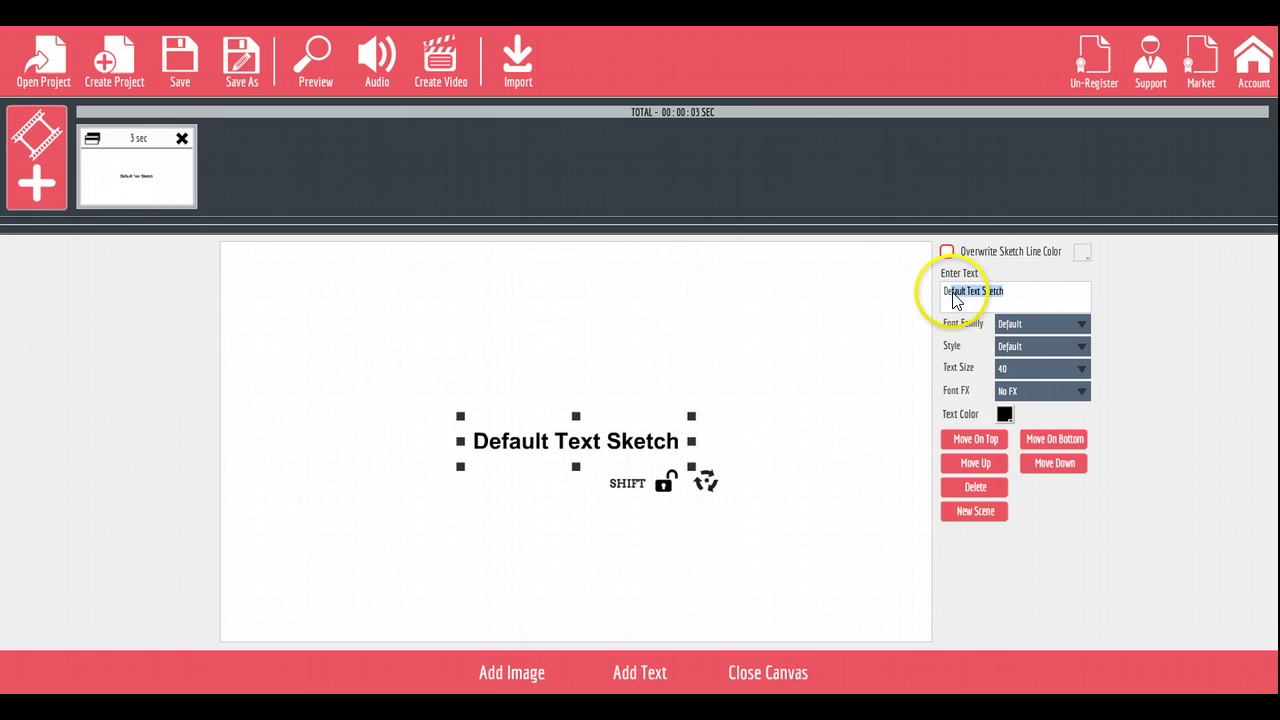
{"action": "key", "text": "BackSpace"}
{"action": "key", "text": "BackSpace"}
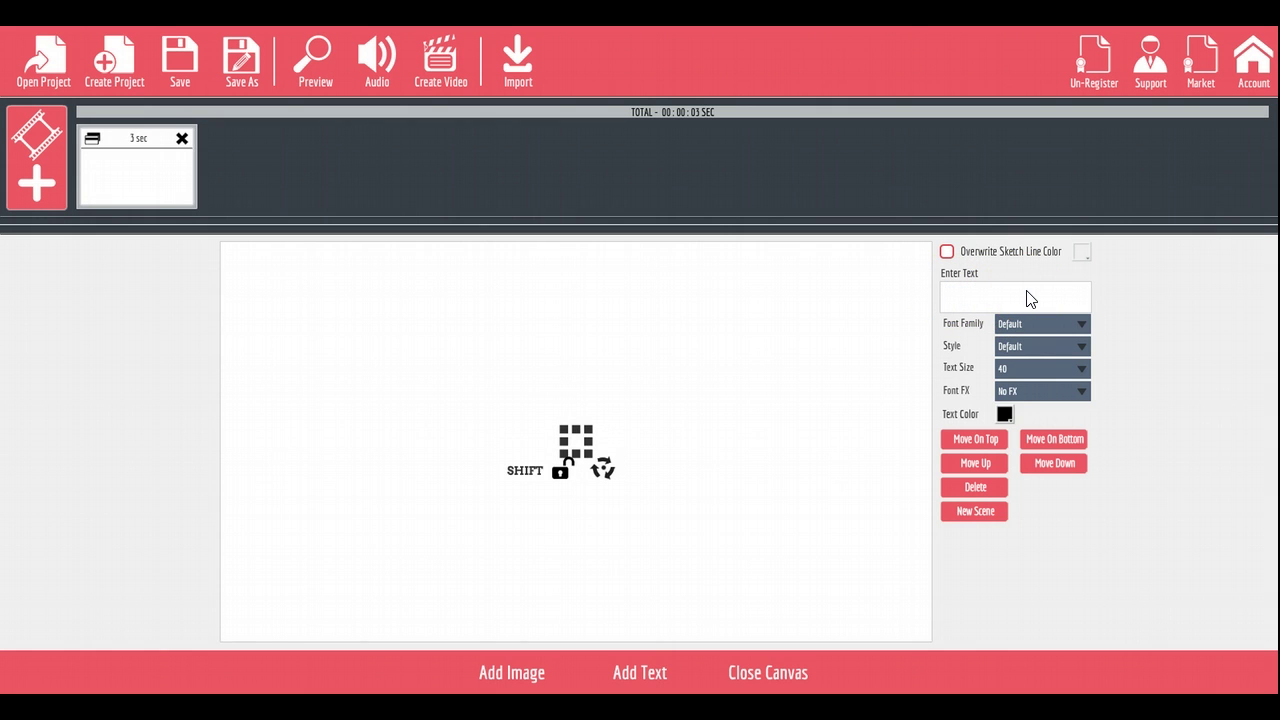
{"action": "type", "text": "H"}
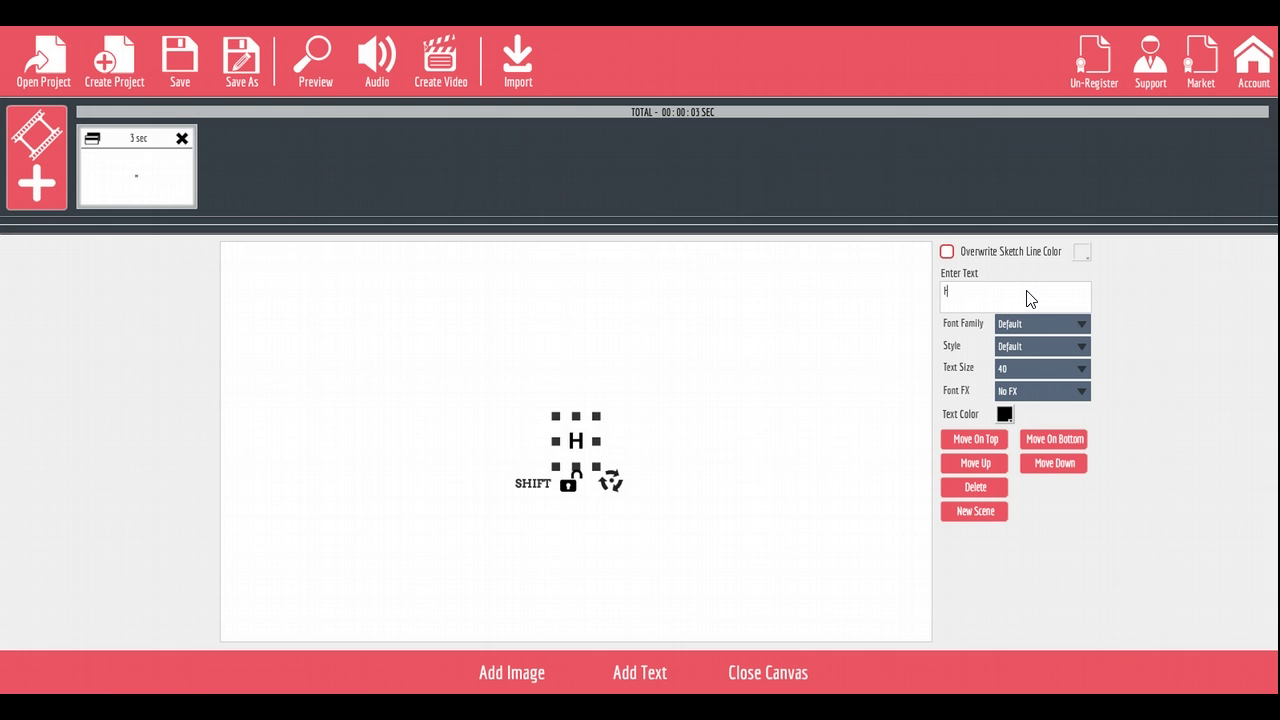
{"action": "type", "text": "I BRAD SCOTT"}
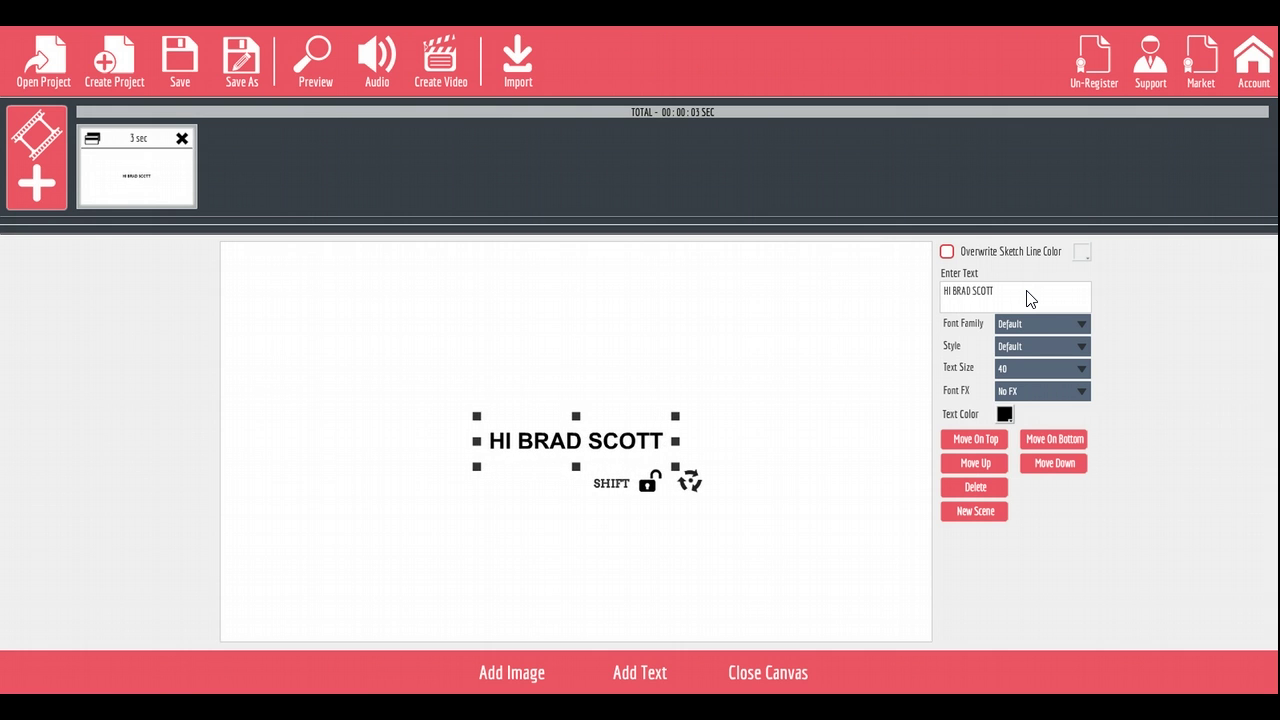
{"action": "type", "text": " HERE"}
{"action": "left_click", "coordinate": [911, 400]}
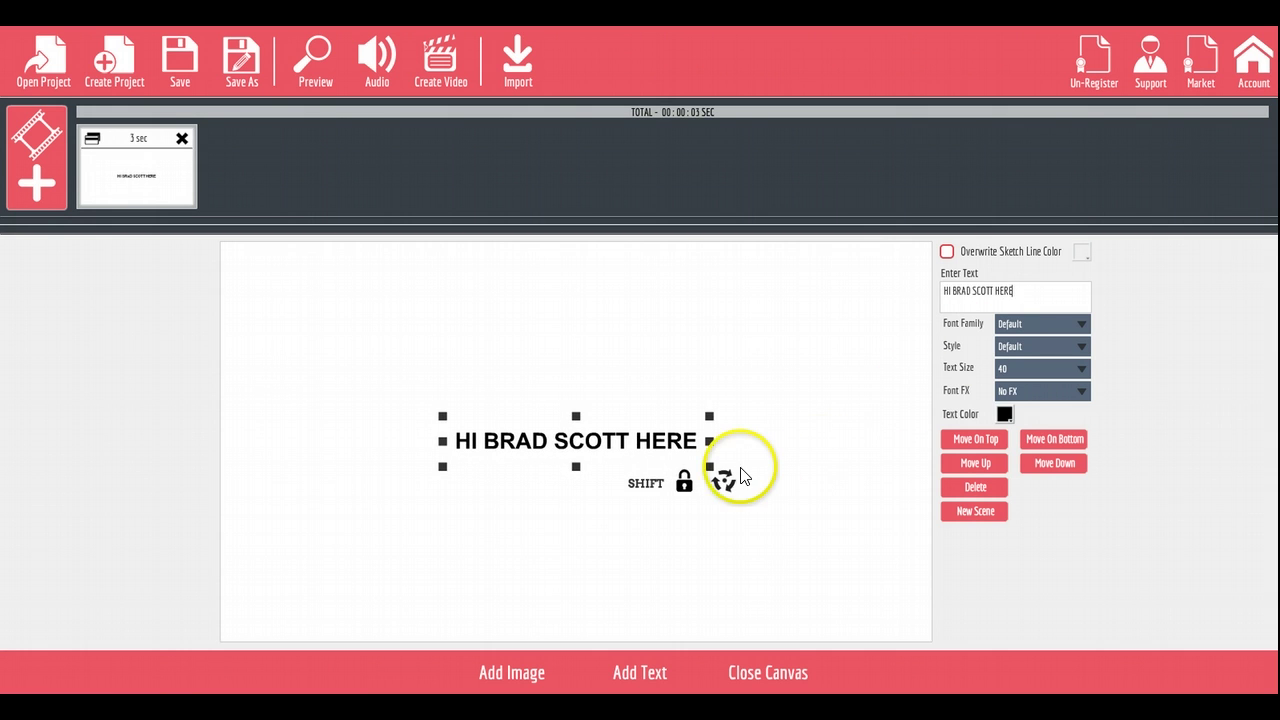
{"action": "left_click_drag", "start_coordinate": [725, 480], "coordinate": [816, 474]}
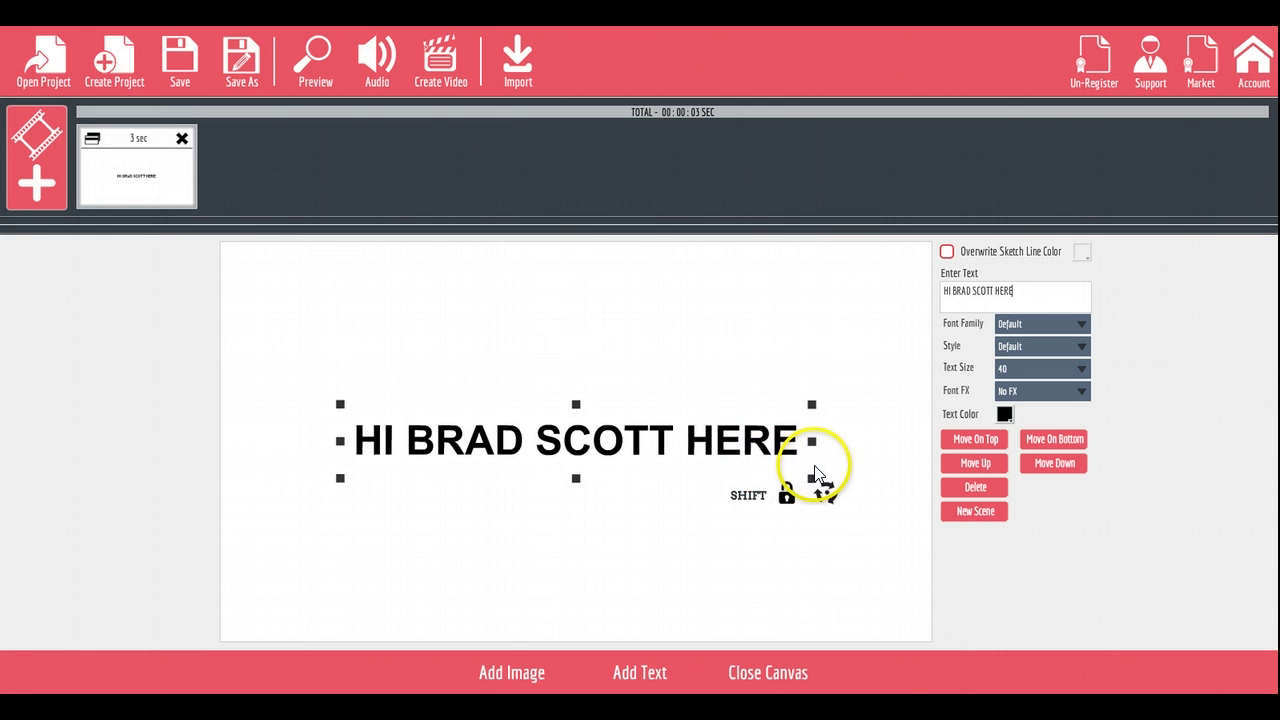
{"action": "left_click", "coordinate": [38, 158]}
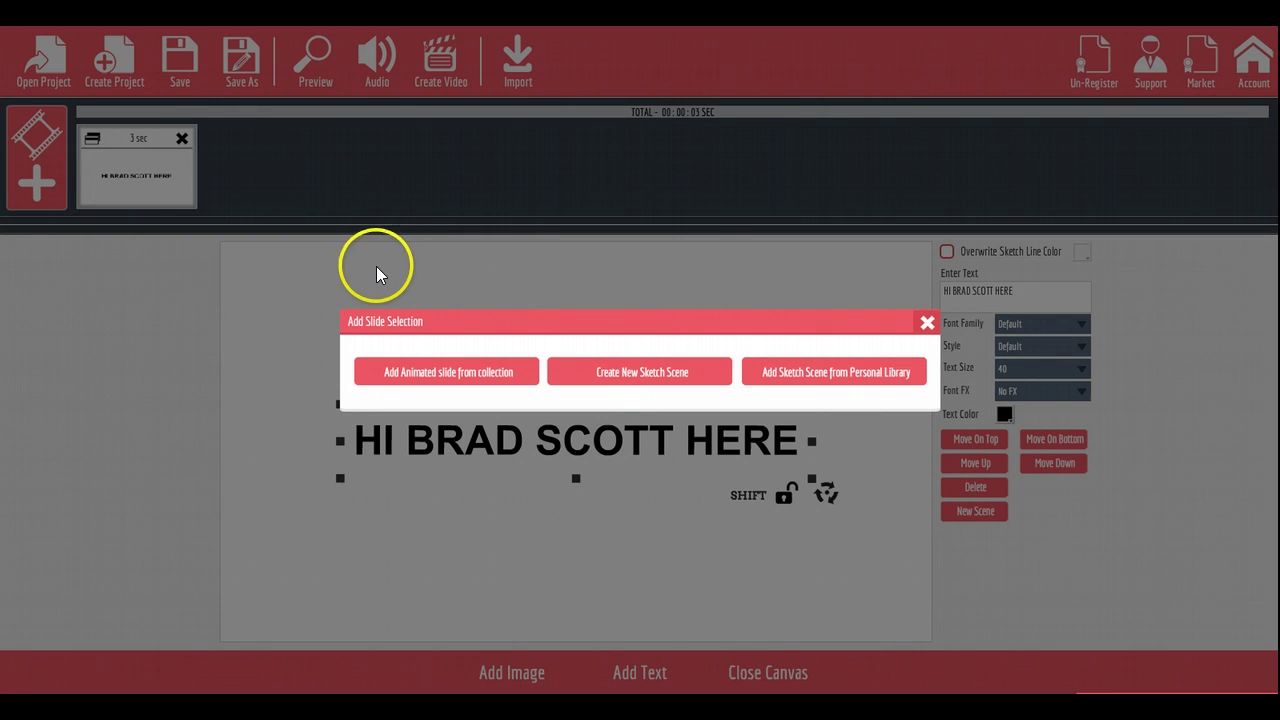
- Add a new sketch scene, replacing its default text with 'CONGRATULATIONS ON OPTING IN'
{"action": "left_click", "coordinate": [615, 373]}
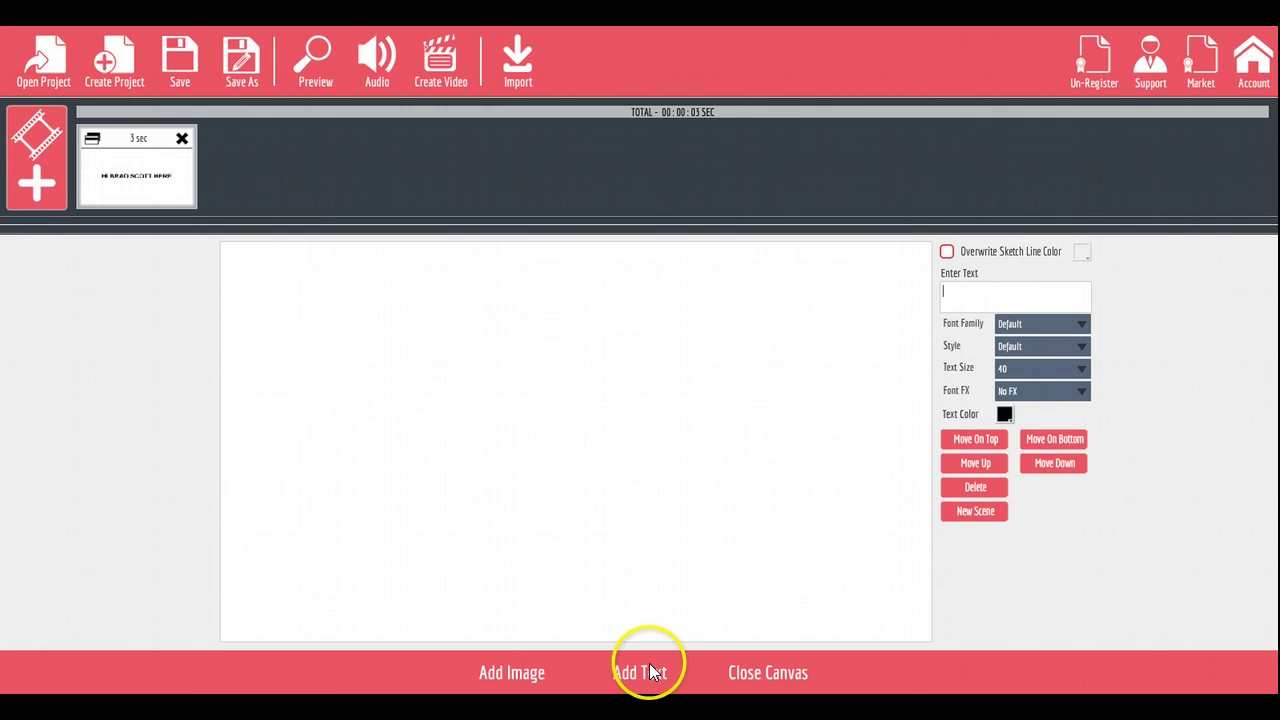
{"action": "left_click", "coordinate": [650, 664]}
{"action": "left_click_drag", "start_coordinate": [1016, 293], "coordinate": [947, 305]}
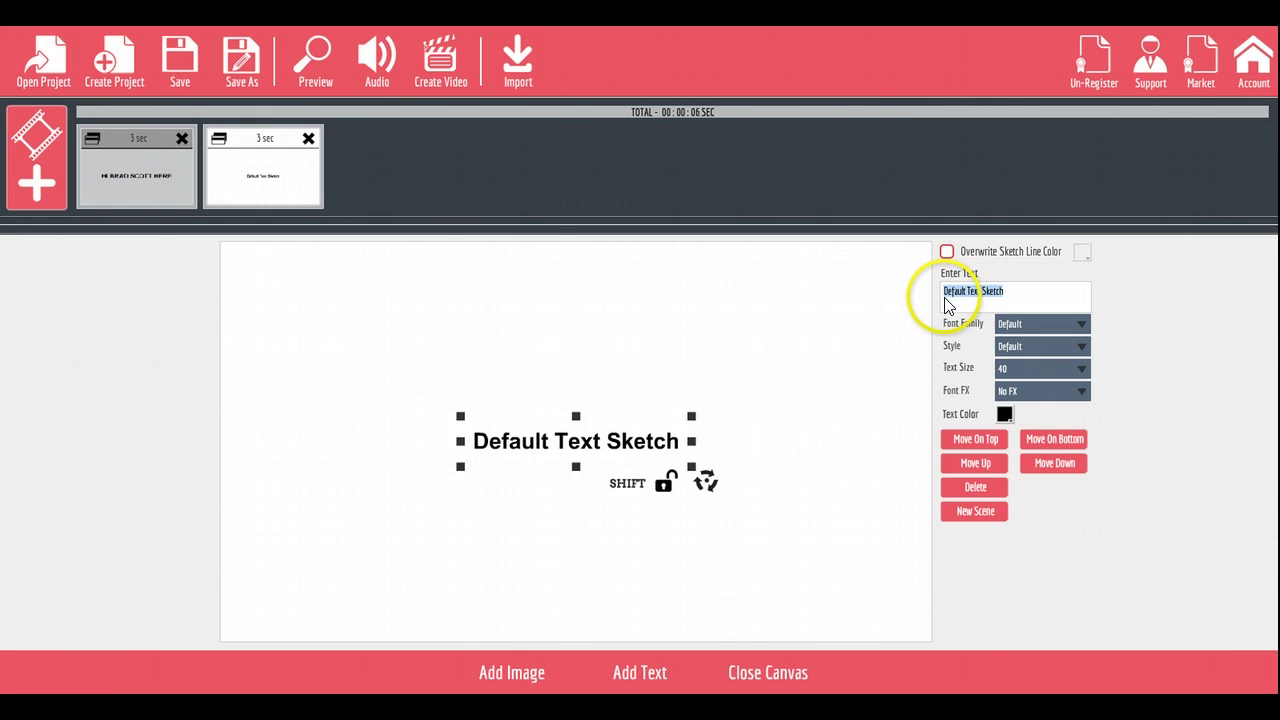
{"action": "type", "text": "CONGRAT"}
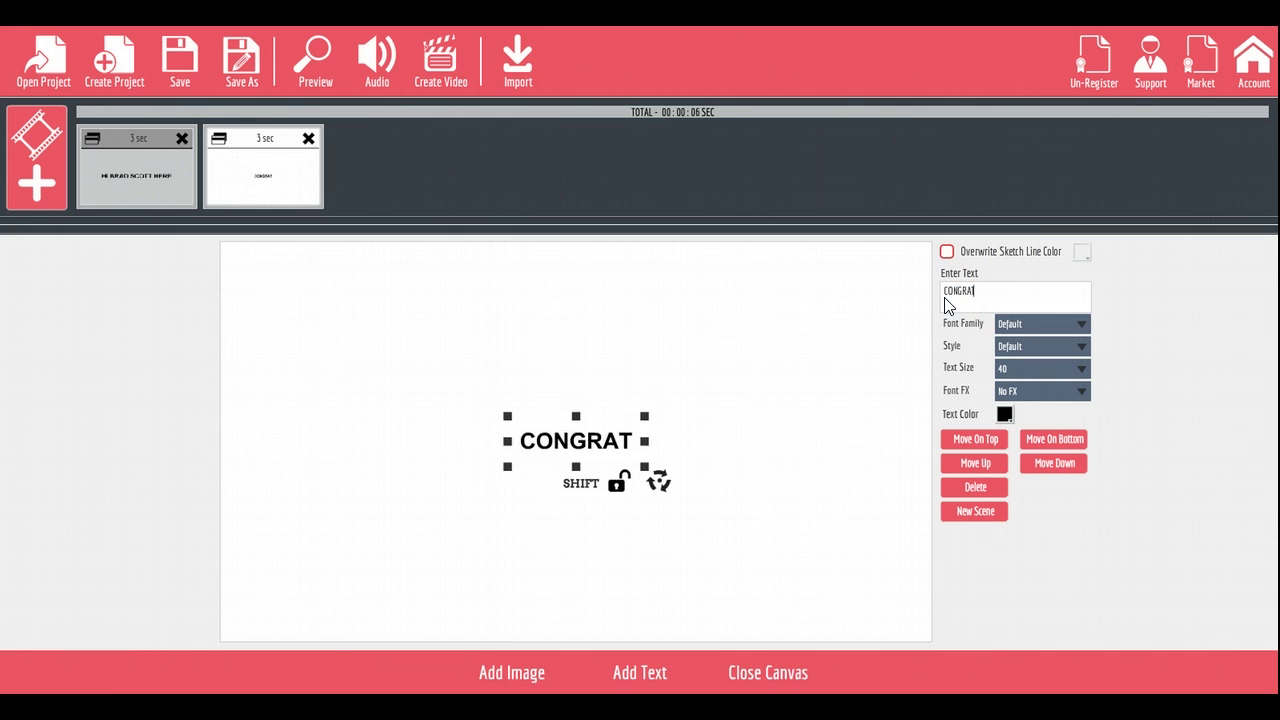
{"action": "type", "text": "ULATIONS"}
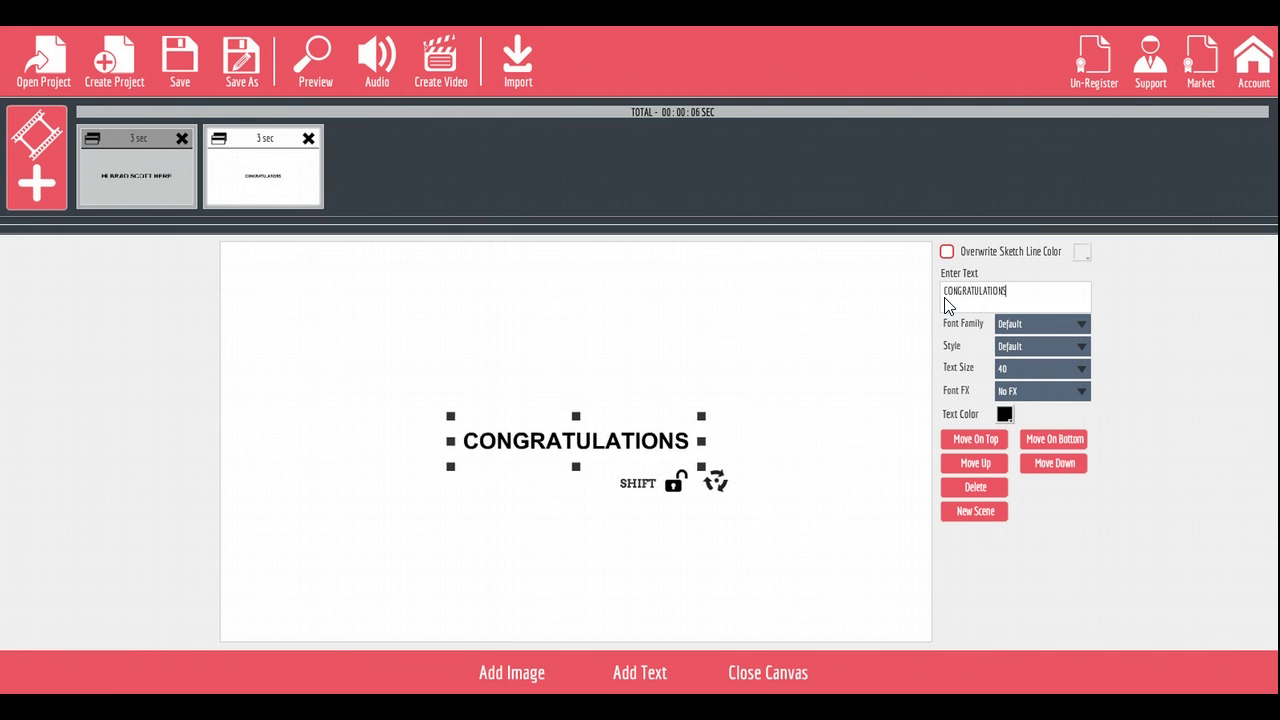
{"action": "type", "text": " ON OPTUI"}
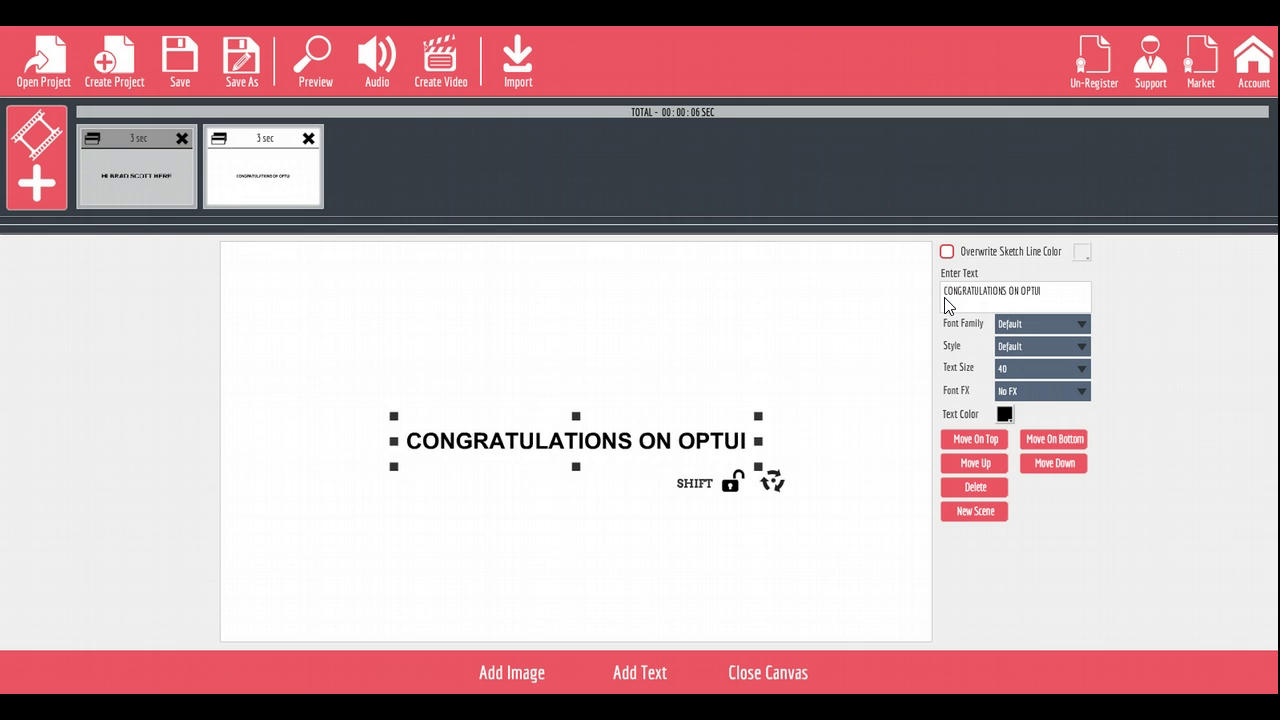
{"action": "key", "text": "BackSpace"}
{"action": "key", "text": "BackSpace"}
{"action": "type", "text": "ING IN"}
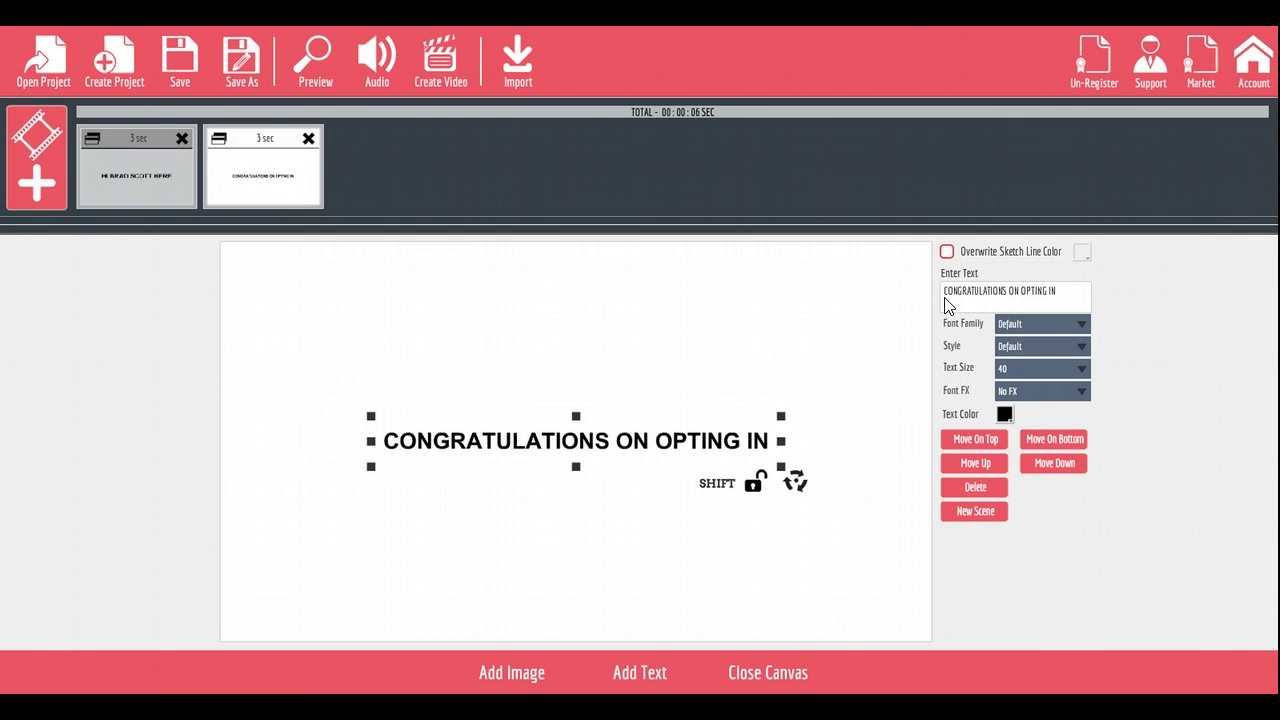
- Add a sketch scene reading 'TO RECEIVE YOUR FREE VIDEO SERIES', with the text moved above centre
{"action": "left_click", "coordinate": [36, 175]}
{"action": "left_click", "coordinate": [612, 370]}
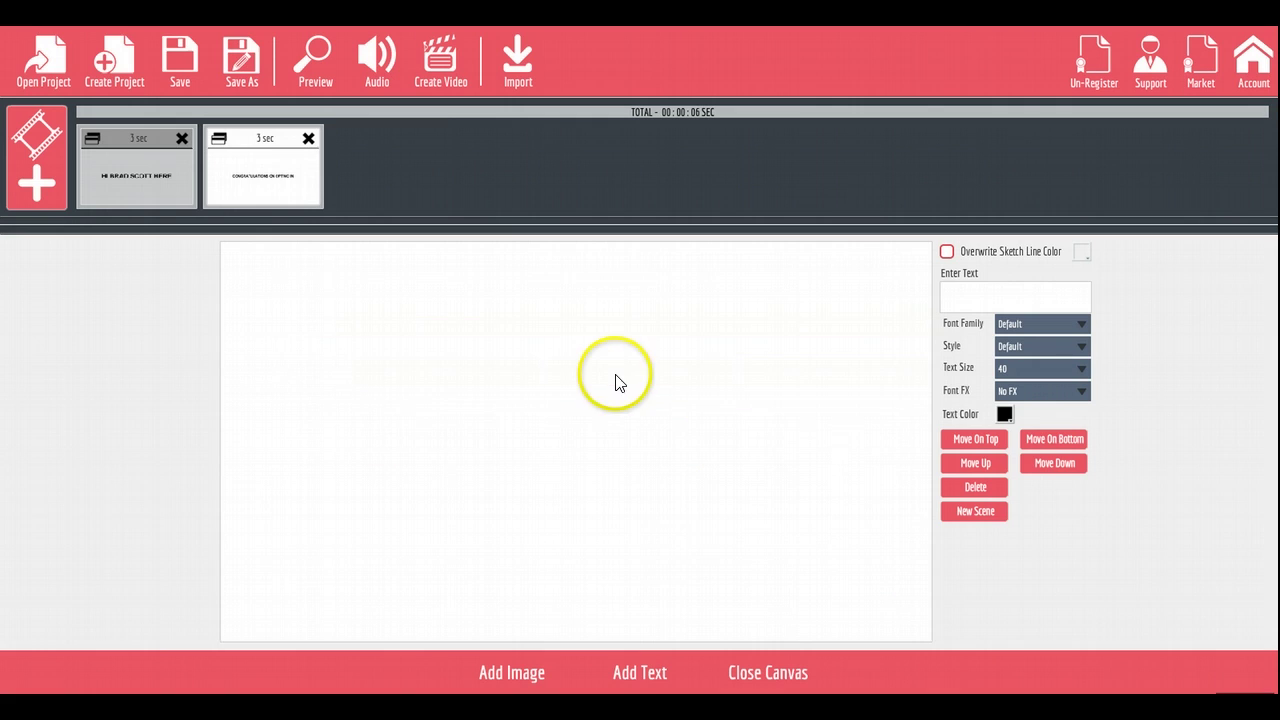
{"action": "left_click", "coordinate": [636, 686]}
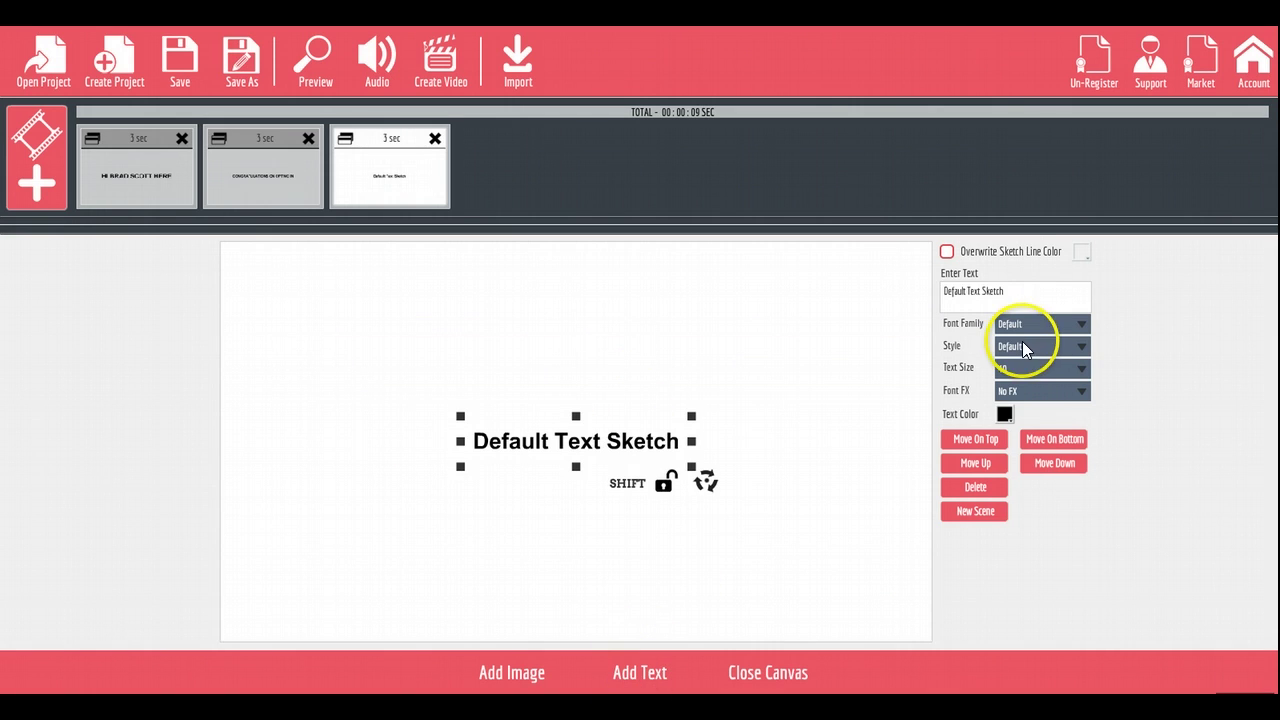
{"action": "left_click_drag", "start_coordinate": [1012, 292], "coordinate": [920, 302]}
{"action": "type", "text": "TO"}
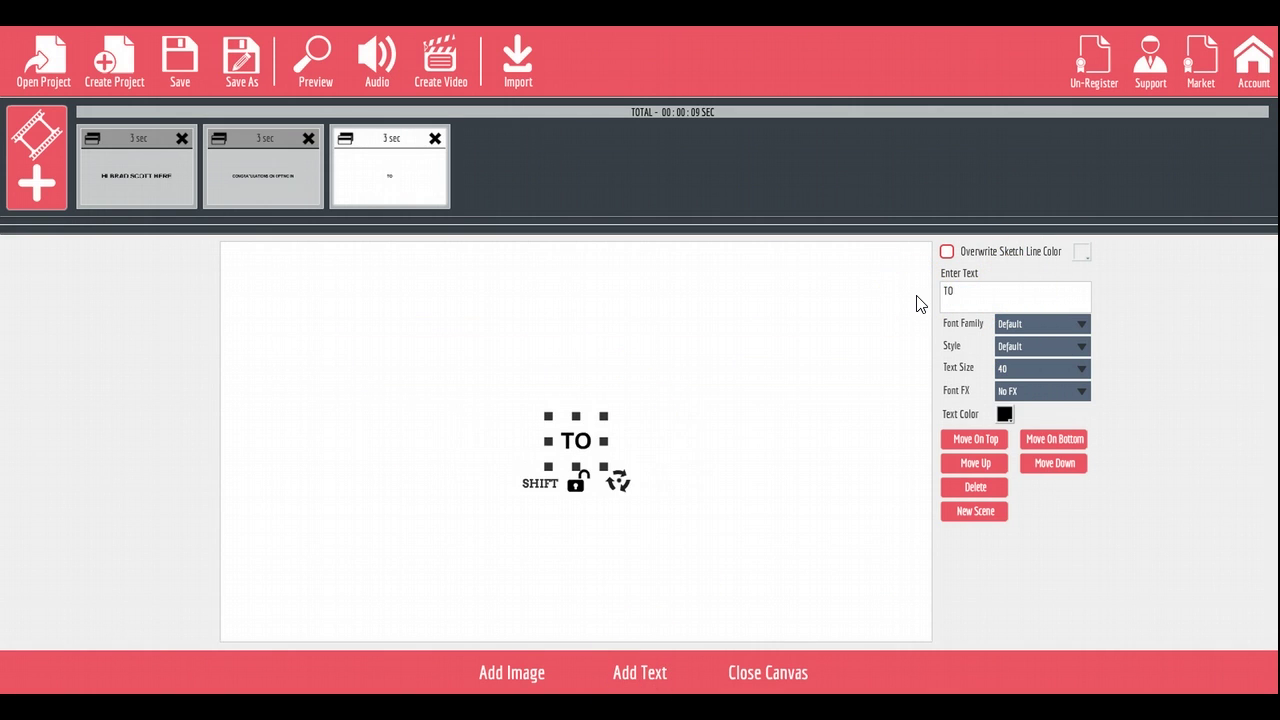
{"action": "type", "text": " RECEIVE"}
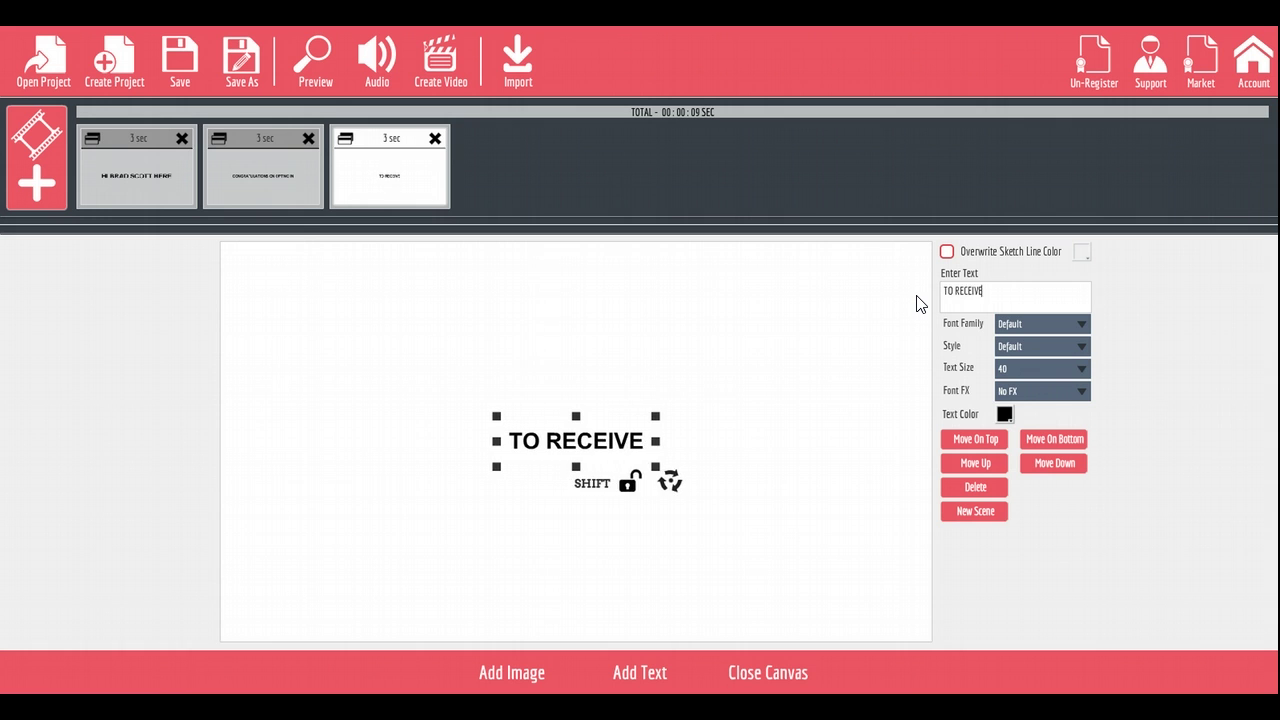
{"action": "type", "text": " YOUR FREE VI"}
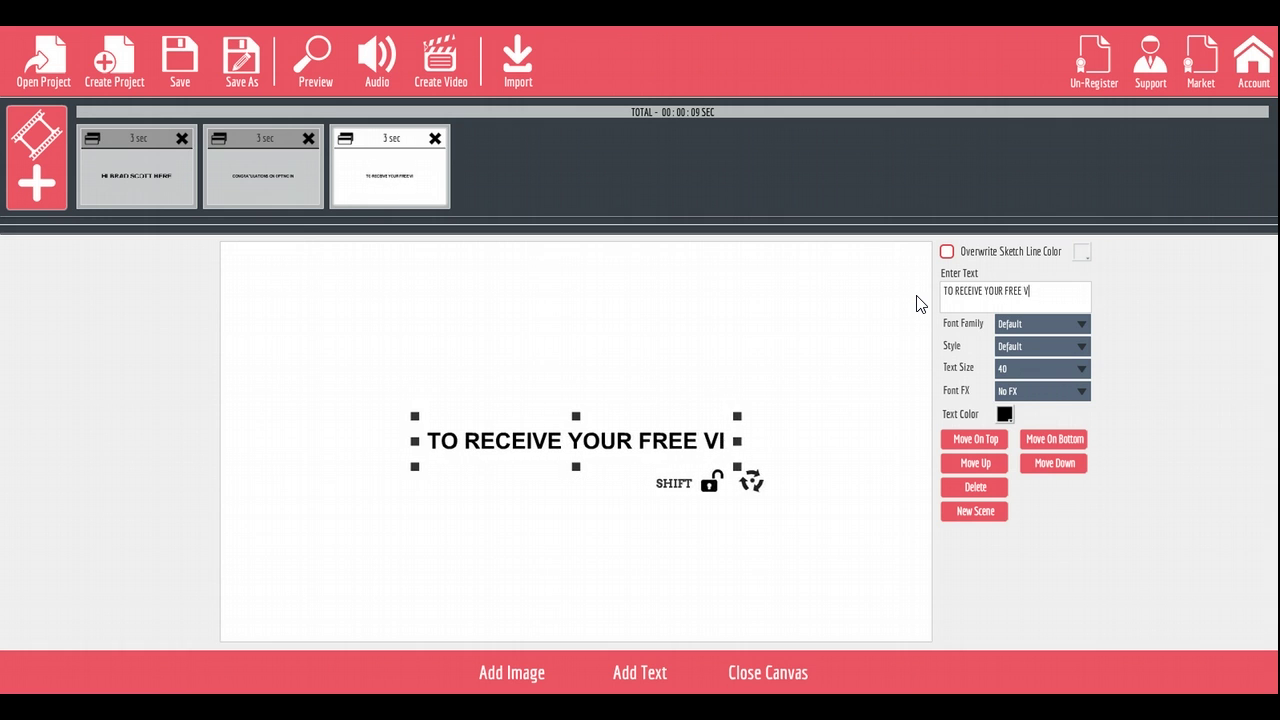
{"action": "type", "text": "DEO SERIES"}
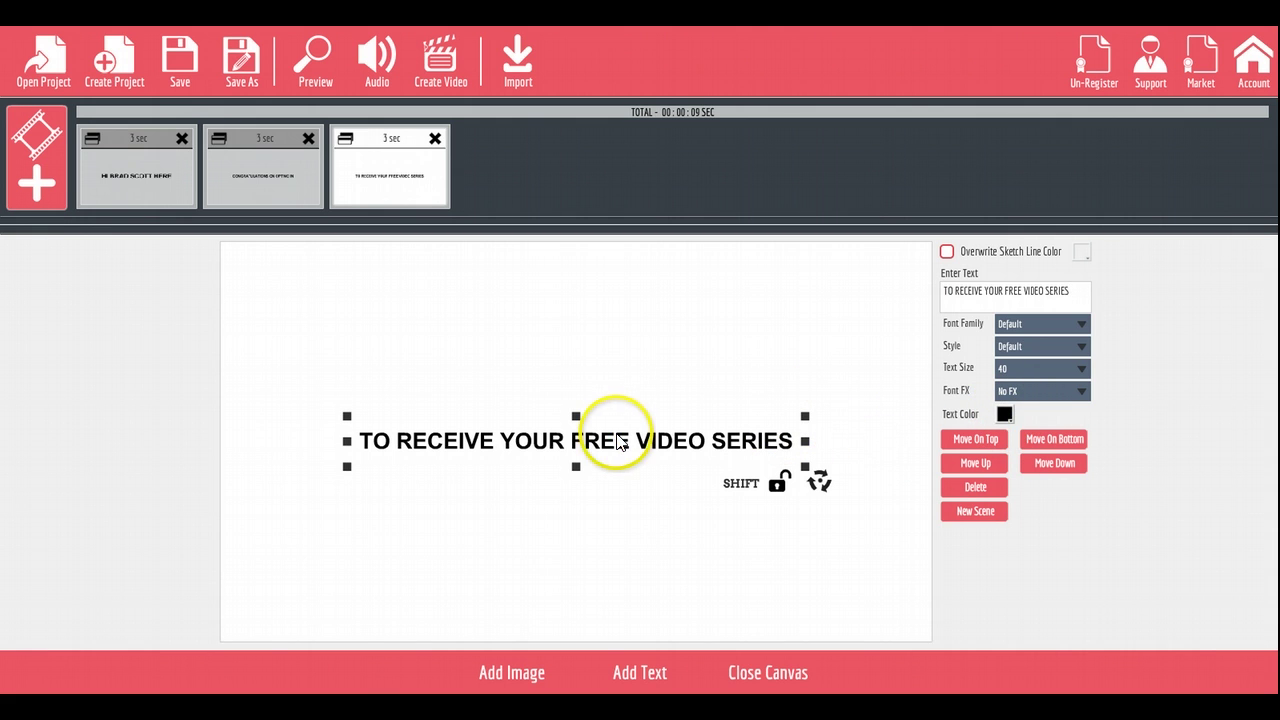
{"action": "left_click_drag", "start_coordinate": [588, 441], "coordinate": [590, 372]}
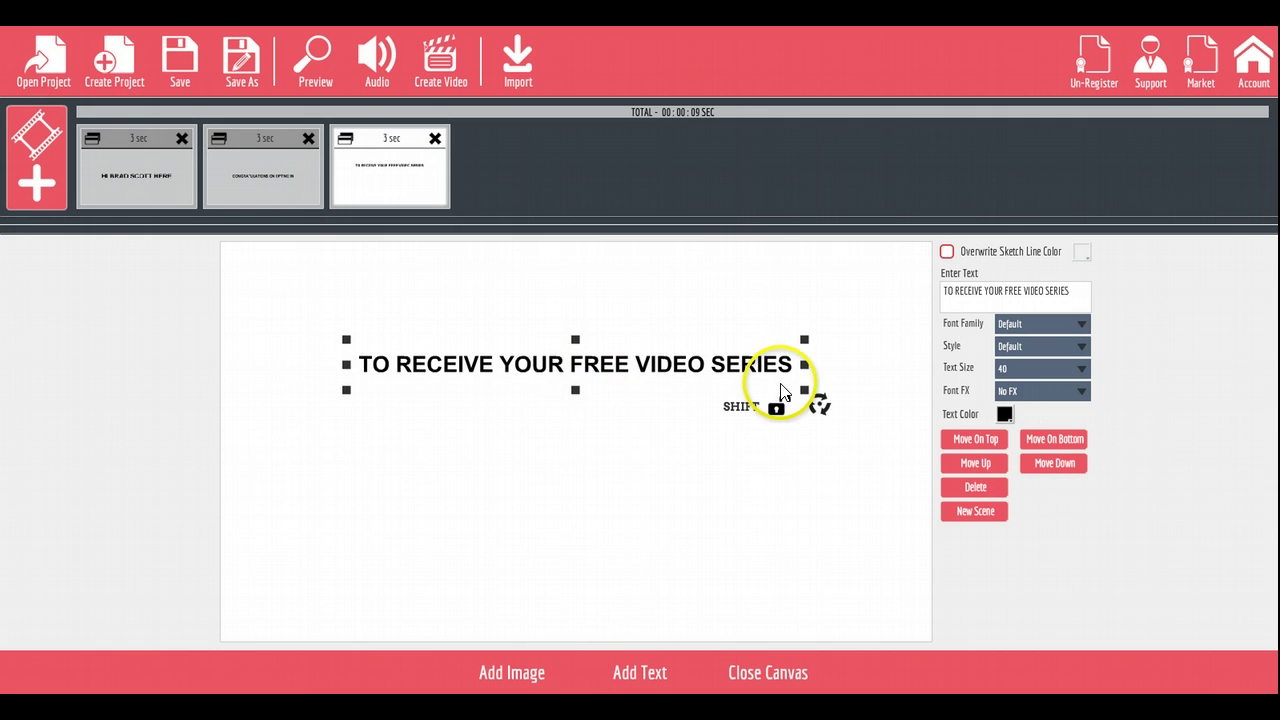
{"action": "left_click", "coordinate": [501, 672]}
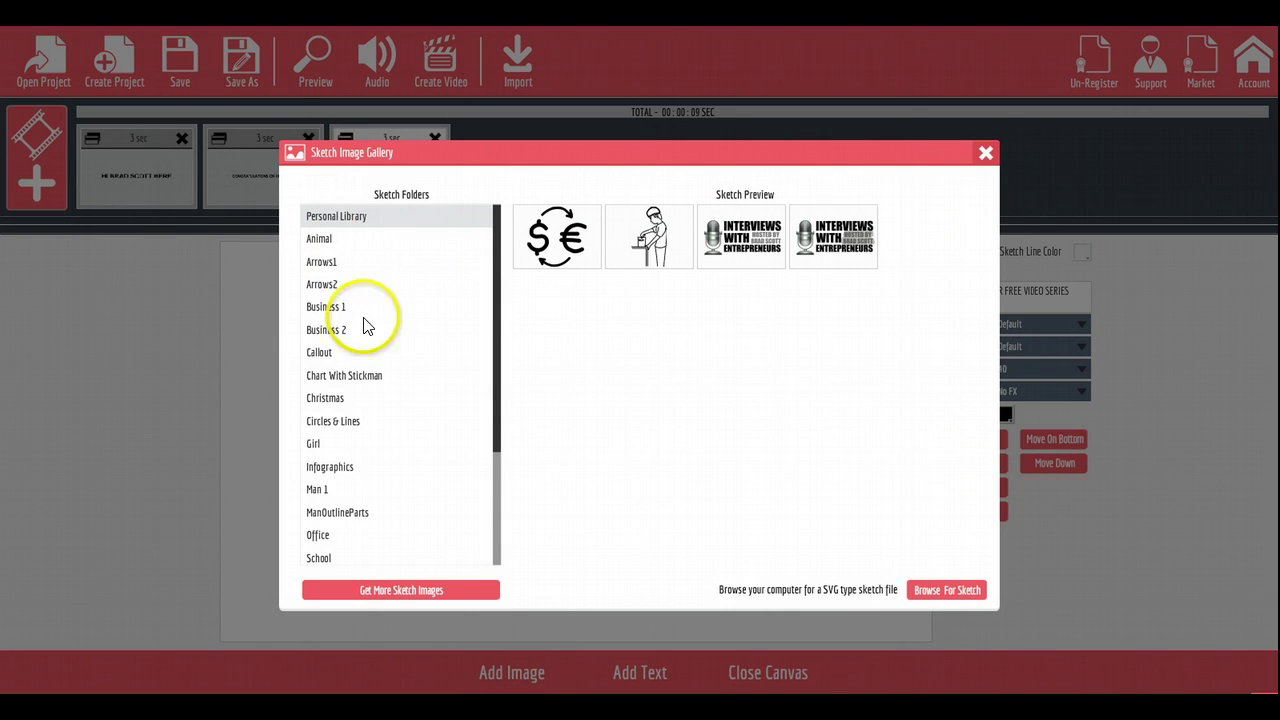
{"action": "left_click", "coordinate": [350, 467]}
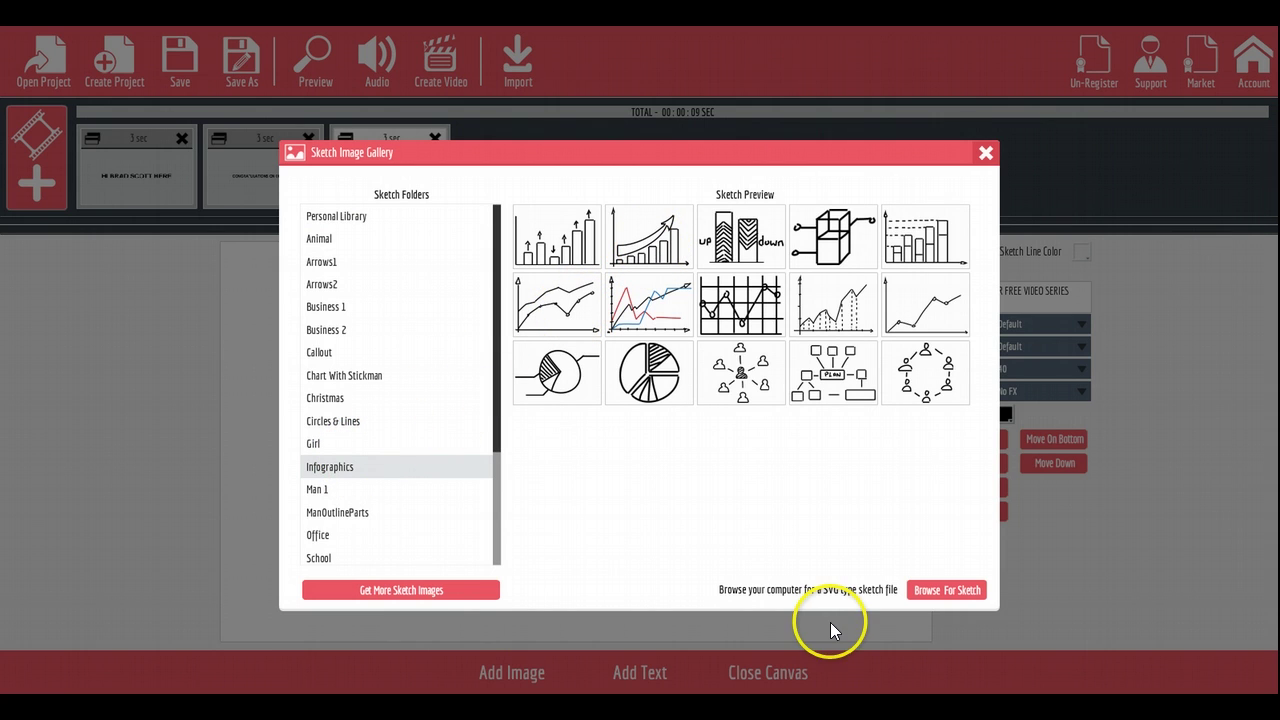
{"action": "left_click", "coordinate": [986, 152]}
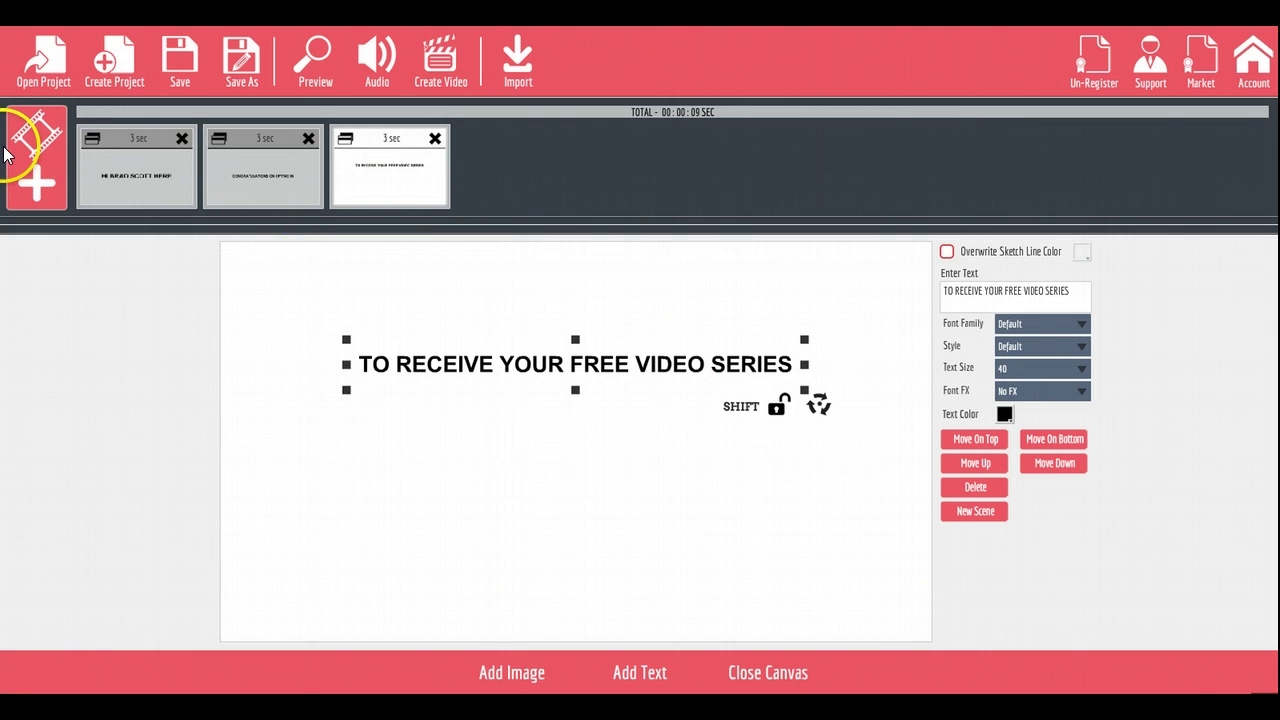
{"action": "left_click", "coordinate": [36, 162]}
- Create a new sketch scene with a text object and delete the old FREE VIDEO SERIES scene
{"action": "left_click", "coordinate": [674, 374]}
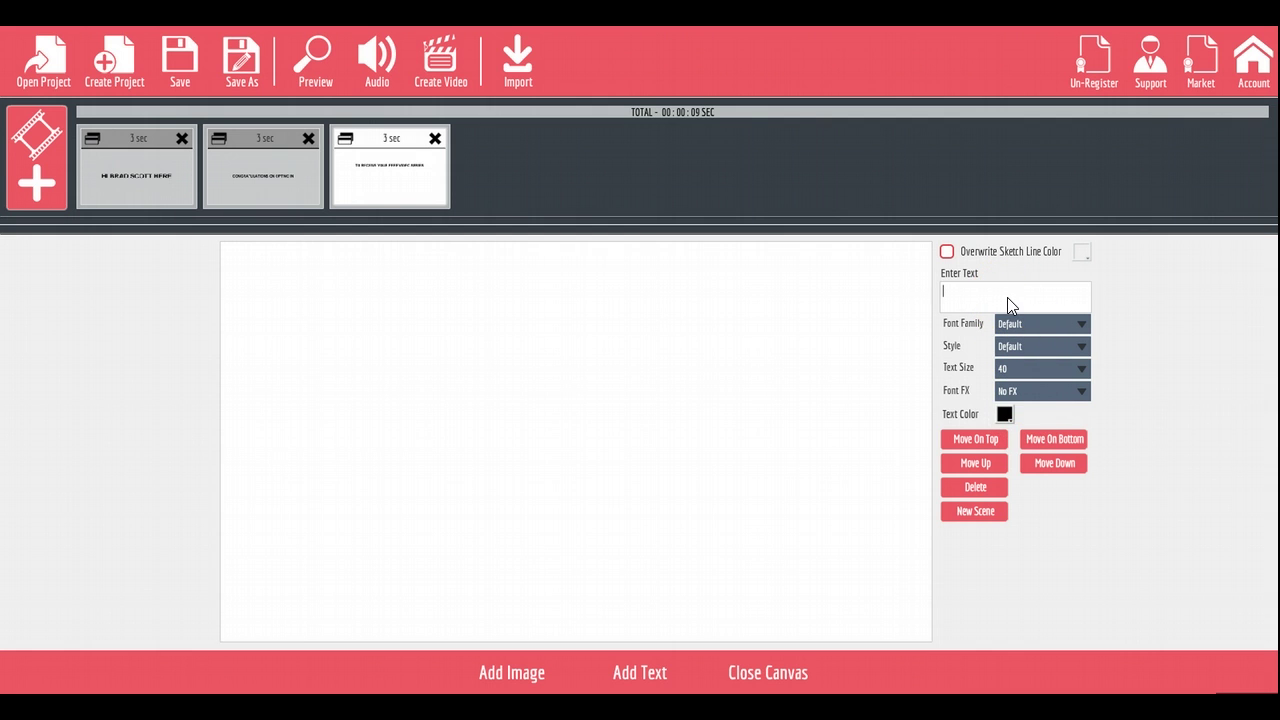
{"action": "type", "text": "I HOPE YOUR READY TO IN"}
{"action": "type", "text": "CREA"}
{"action": "type", "text": "SE SALES"}
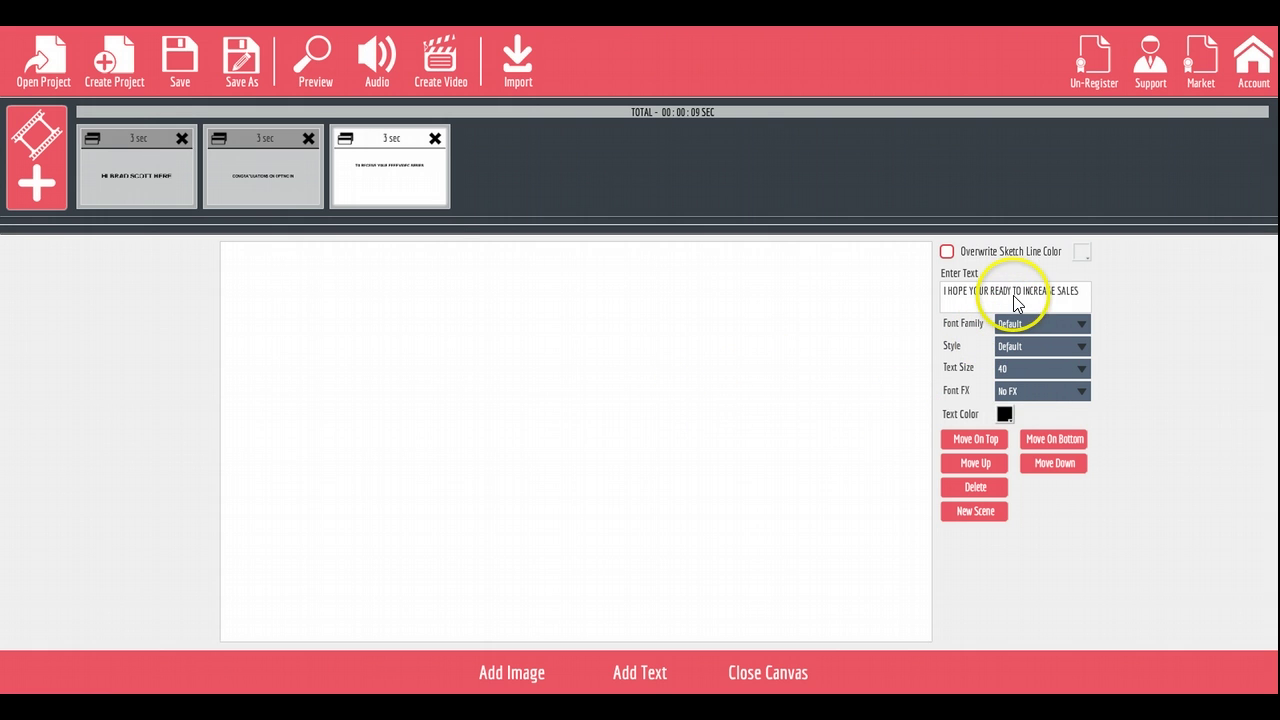
{"action": "left_click", "coordinate": [640, 667]}
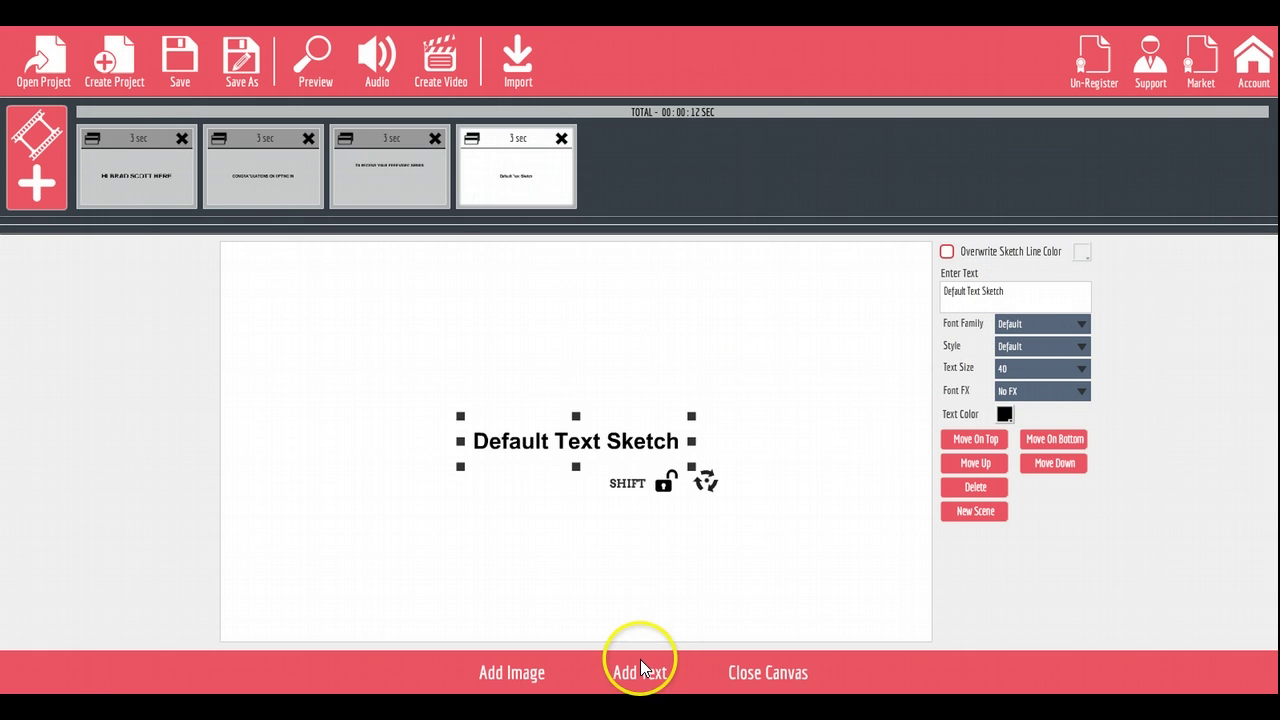
{"action": "left_click", "coordinate": [435, 138]}
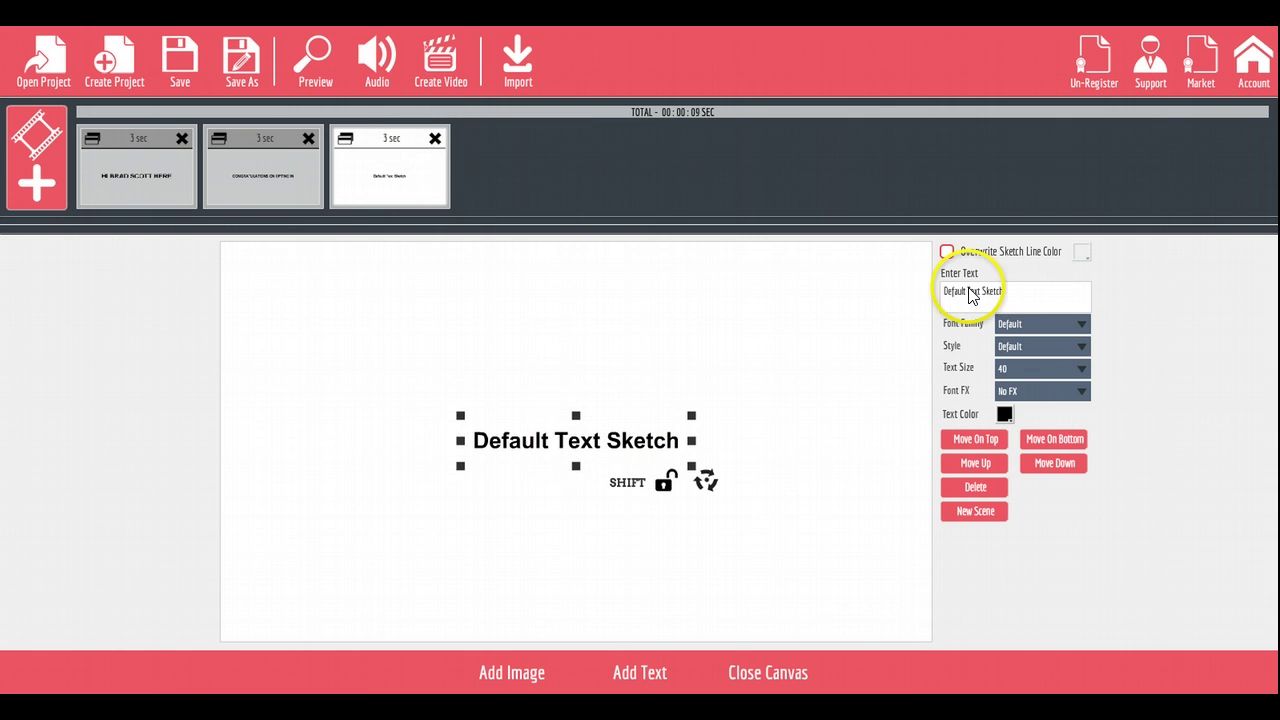
- Change the text to 'I HOPE YOU ARE READY TO INCREASE SALES' and move it near the top
{"action": "left_click_drag", "start_coordinate": [970, 295], "coordinate": [940, 295]}
{"action": "key", "text": "BackSpace"}
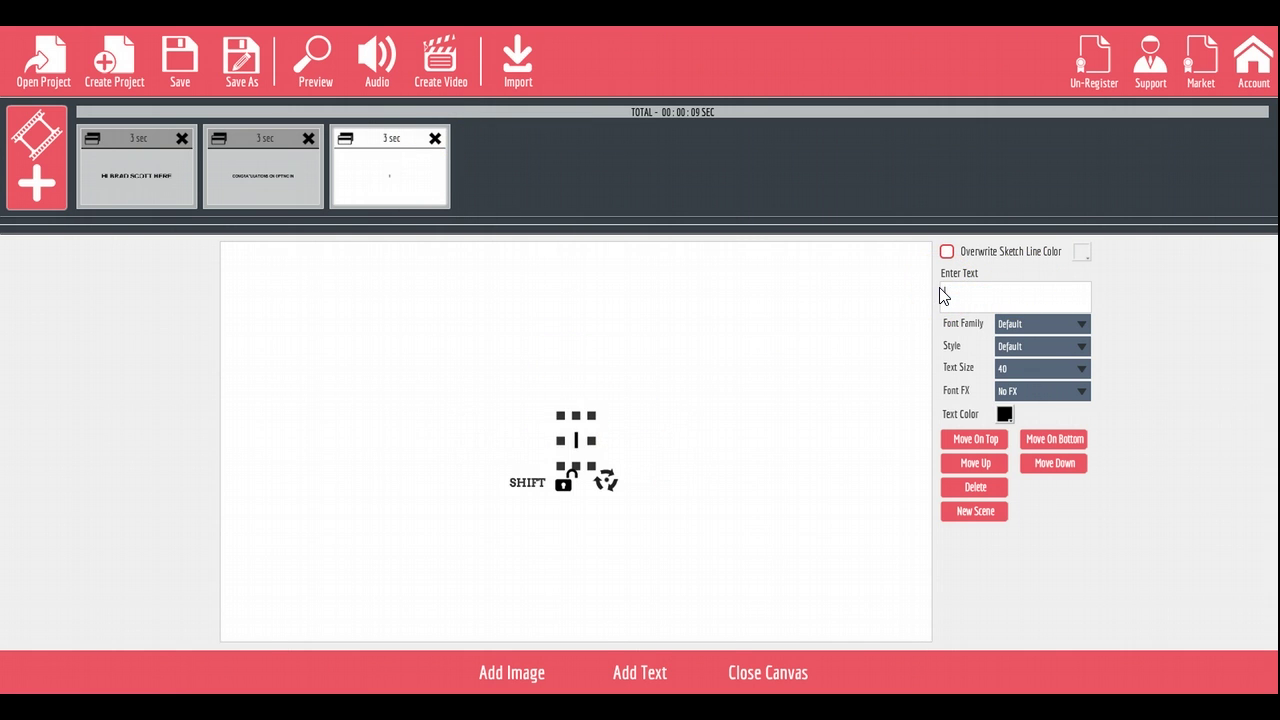
{"action": "type", "text": "HOPE YO"}
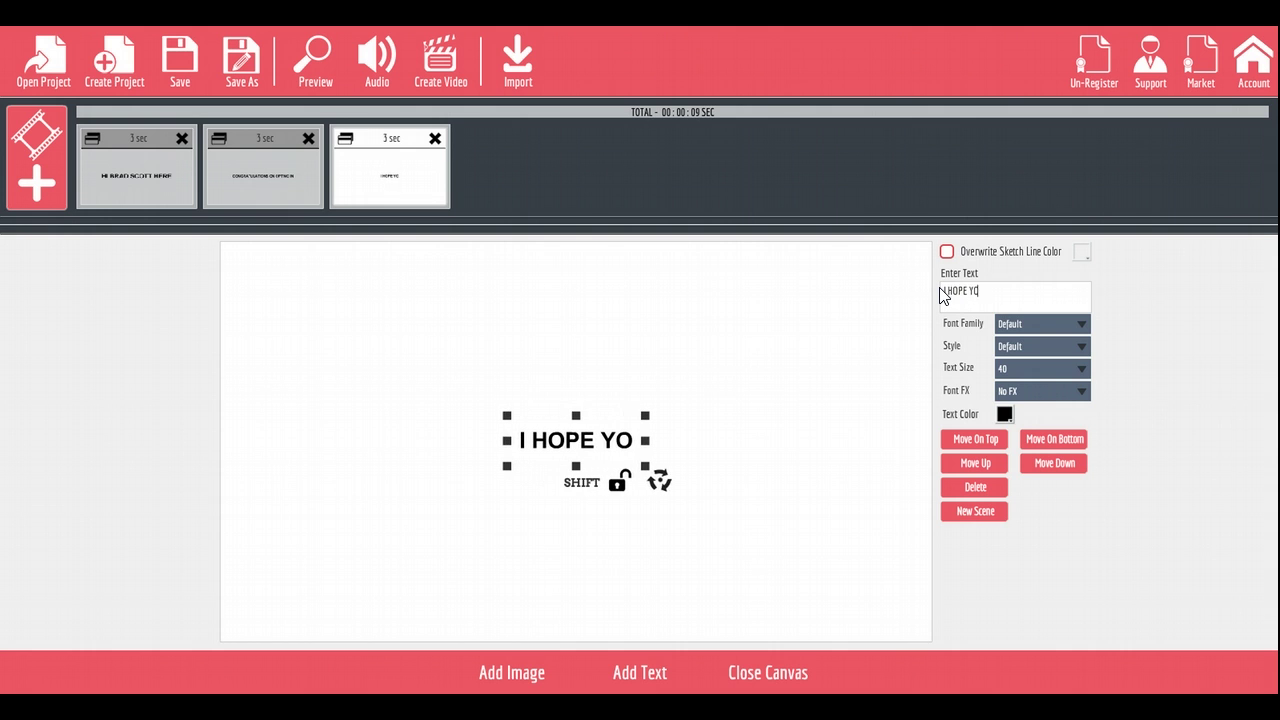
{"action": "type", "text": "U ARE READY"}
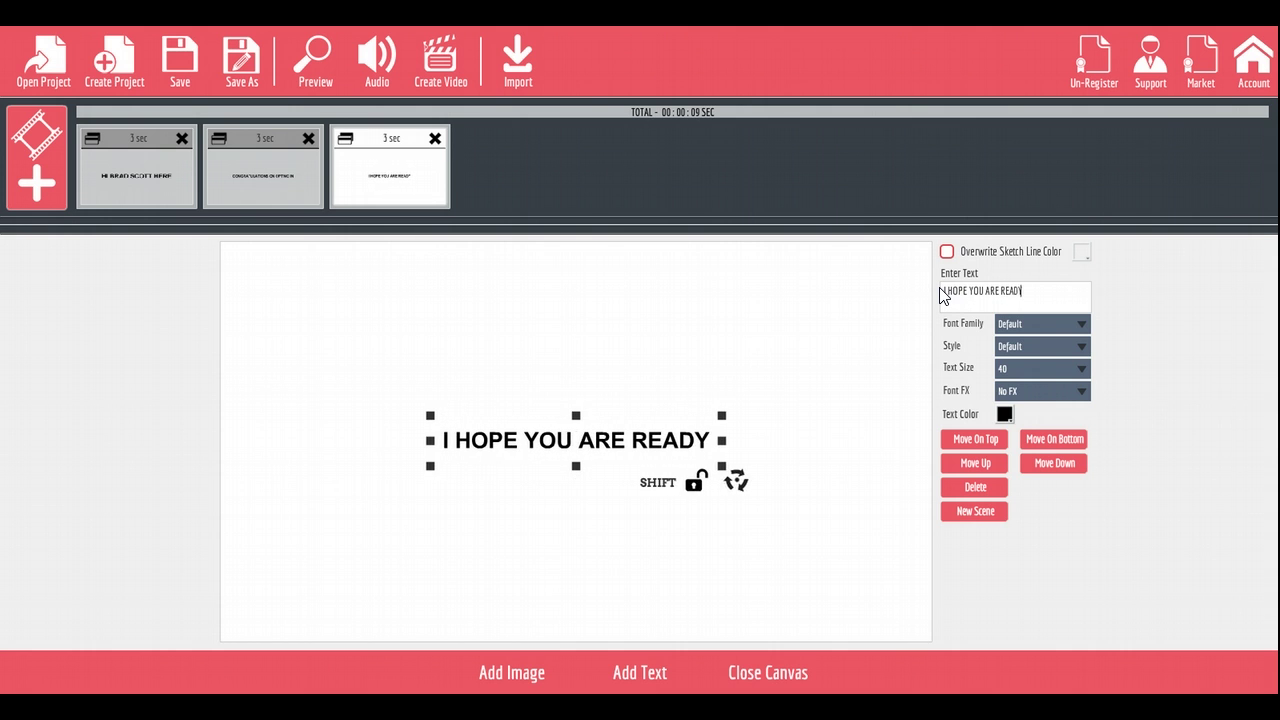
{"action": "type", "text": " TO INCREA"}
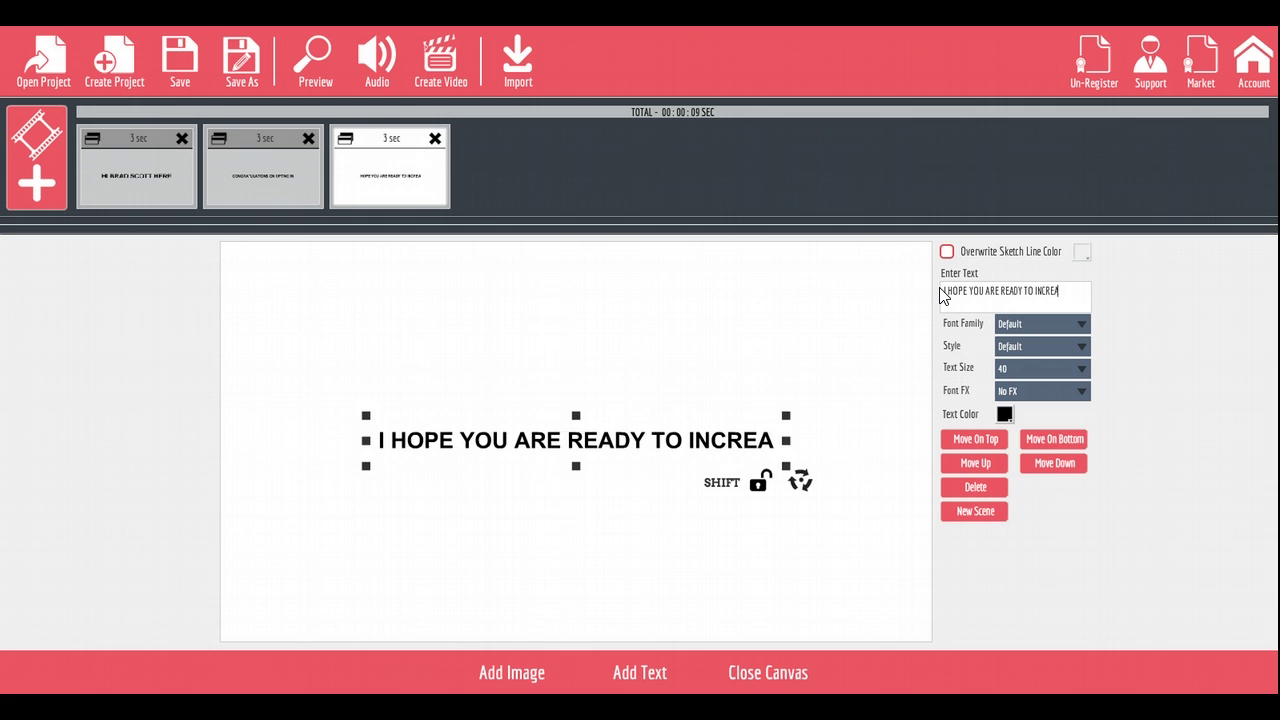
{"action": "type", "text": "SE SALES"}
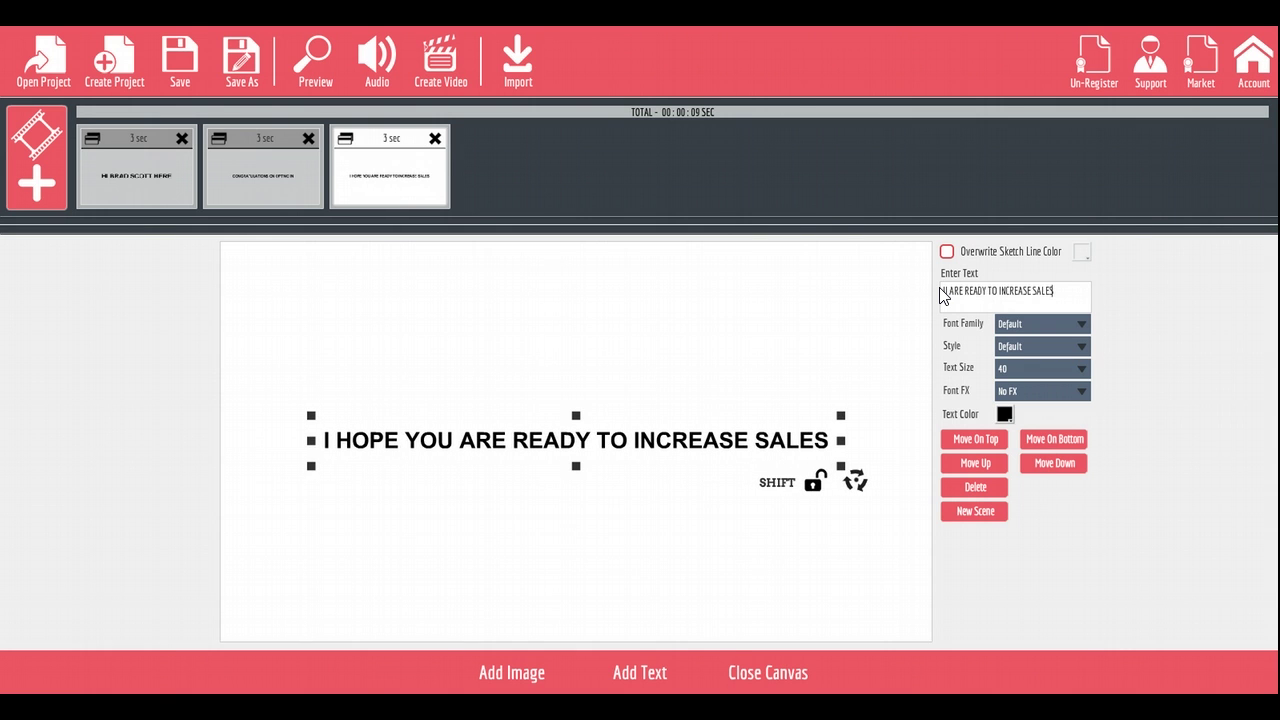
{"action": "left_click_drag", "start_coordinate": [634, 448], "coordinate": [636, 316]}
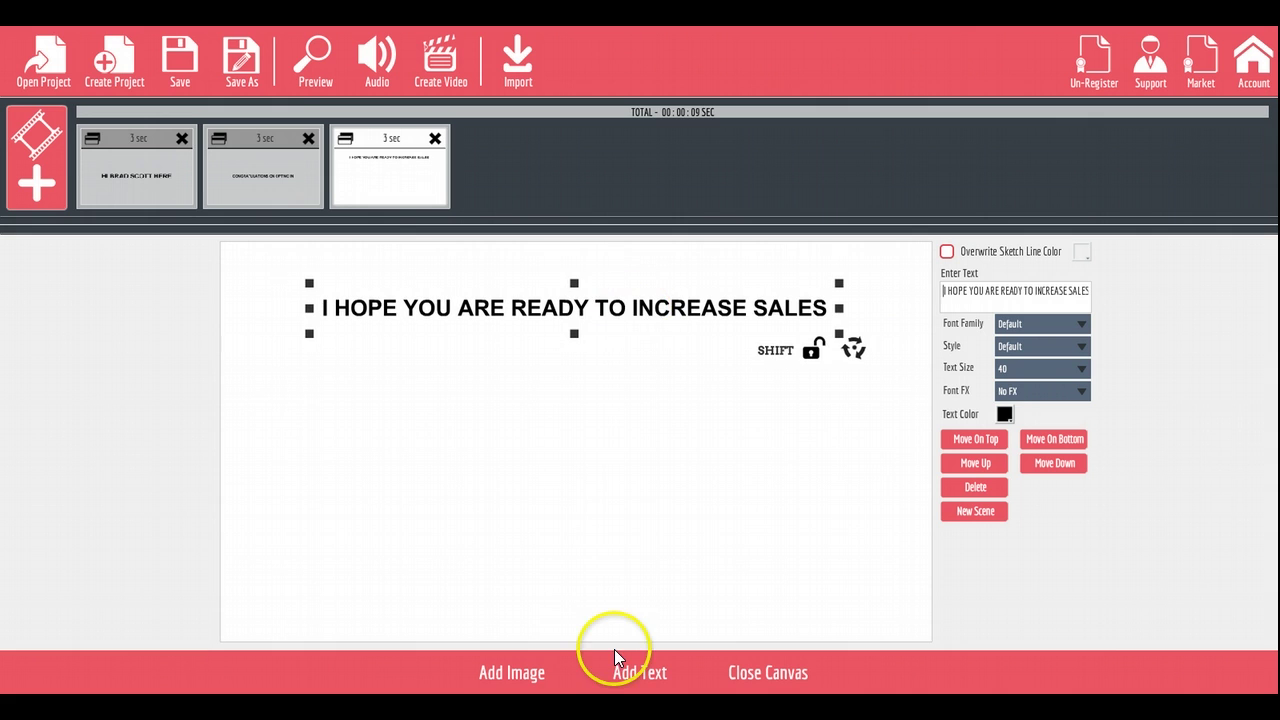
- Add the Infographics rising-arrow bar chart, enlarged and placed below the sales headline
{"action": "left_click", "coordinate": [535, 668]}
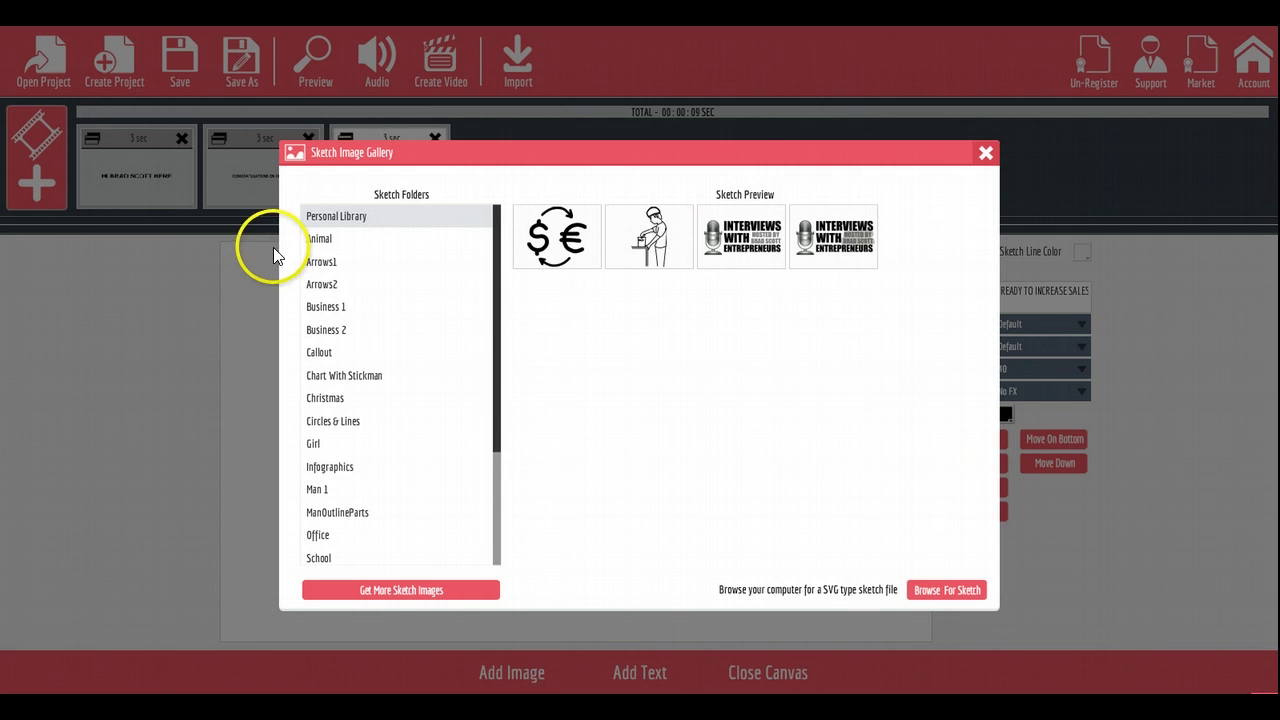
{"action": "left_click", "coordinate": [335, 329]}
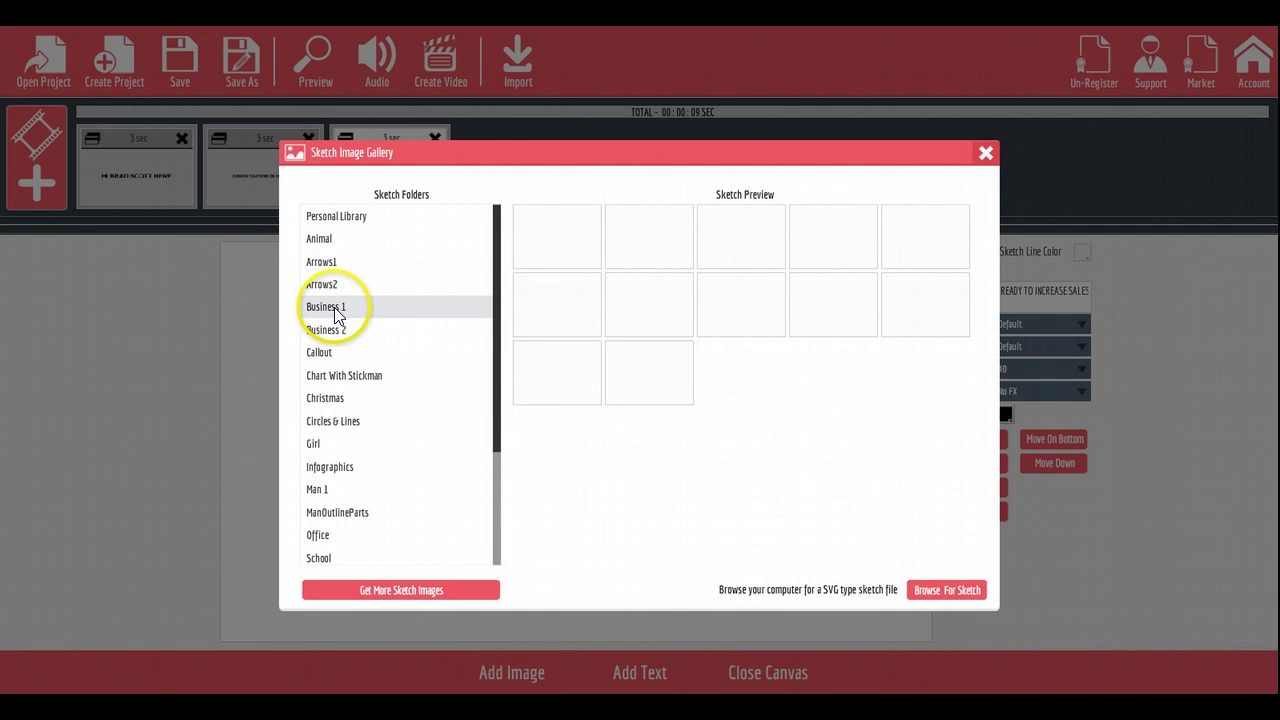
{"action": "left_click", "coordinate": [372, 467]}
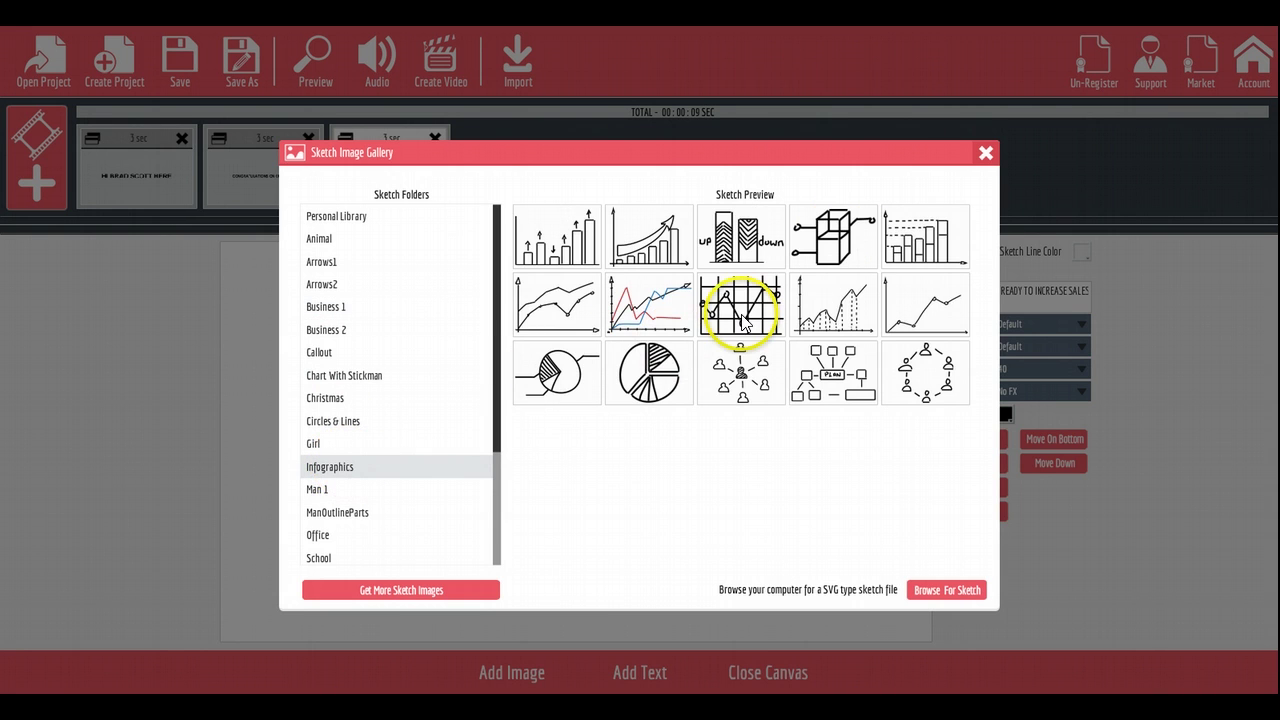
{"action": "left_click", "coordinate": [660, 248]}
{"action": "left_click_drag", "start_coordinate": [667, 514], "coordinate": [763, 585]}
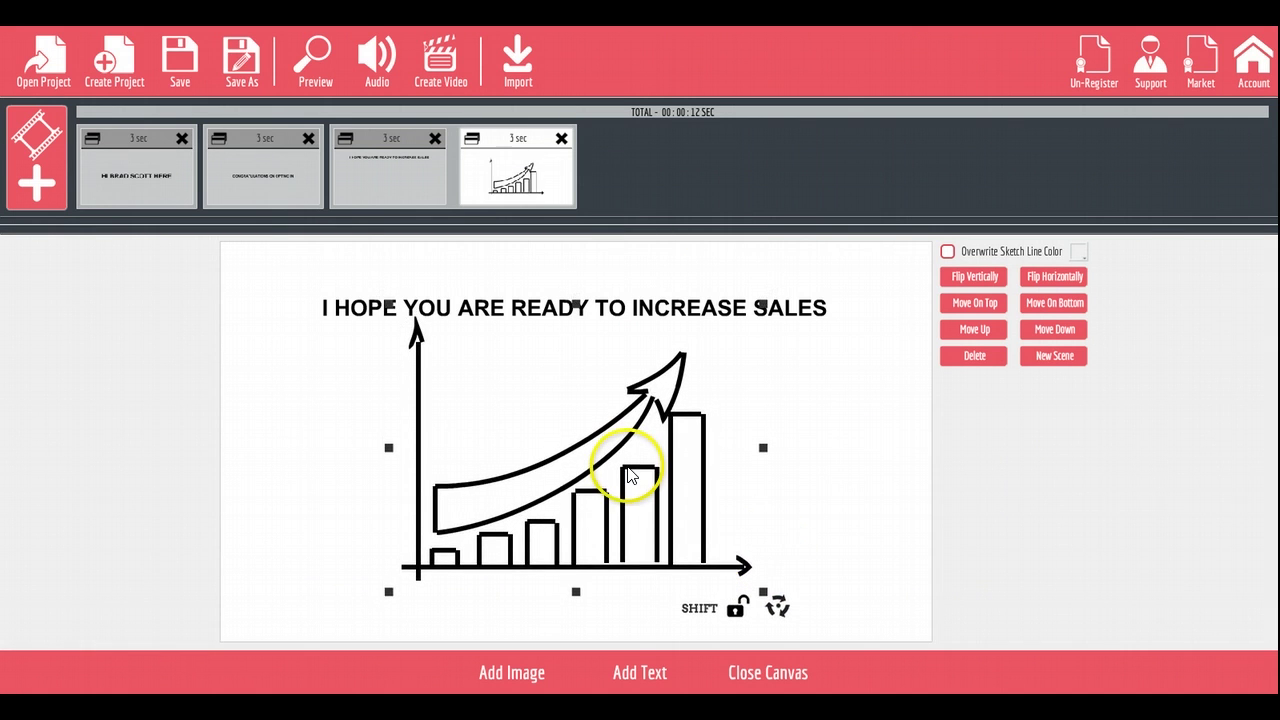
{"action": "left_click_drag", "start_coordinate": [635, 473], "coordinate": [630, 495]}
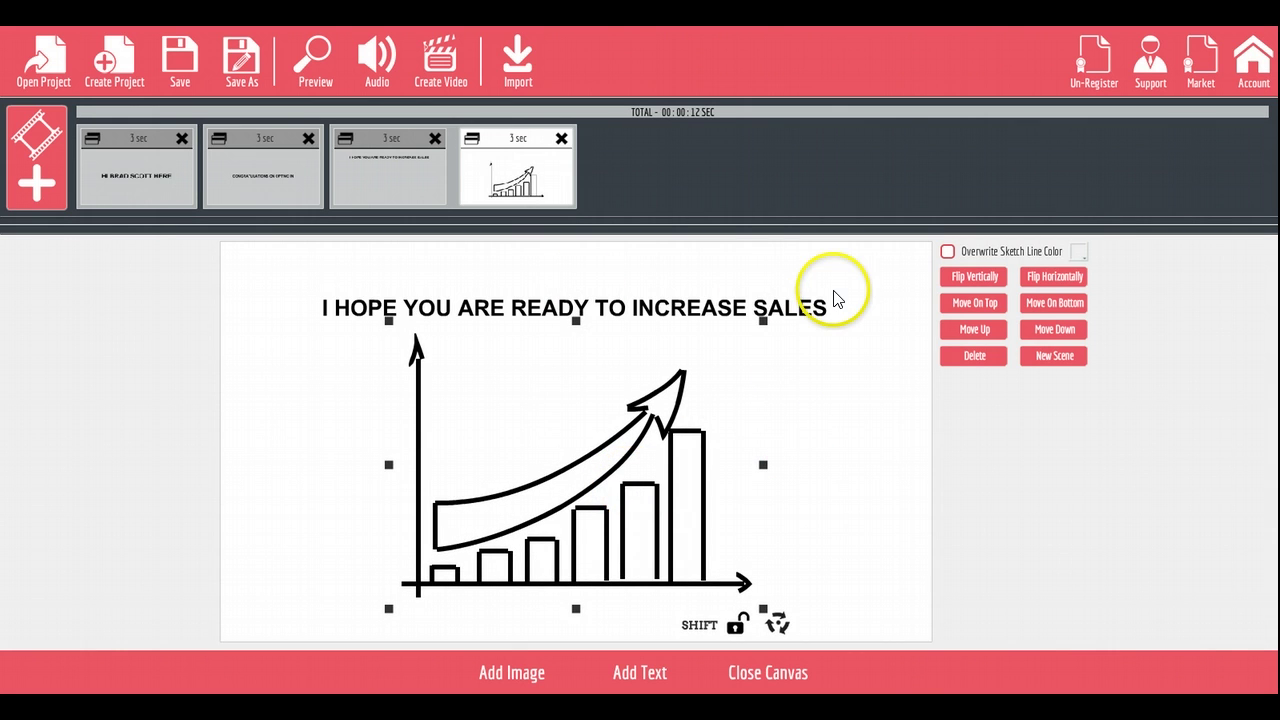
{"action": "left_click", "coordinate": [665, 313]}
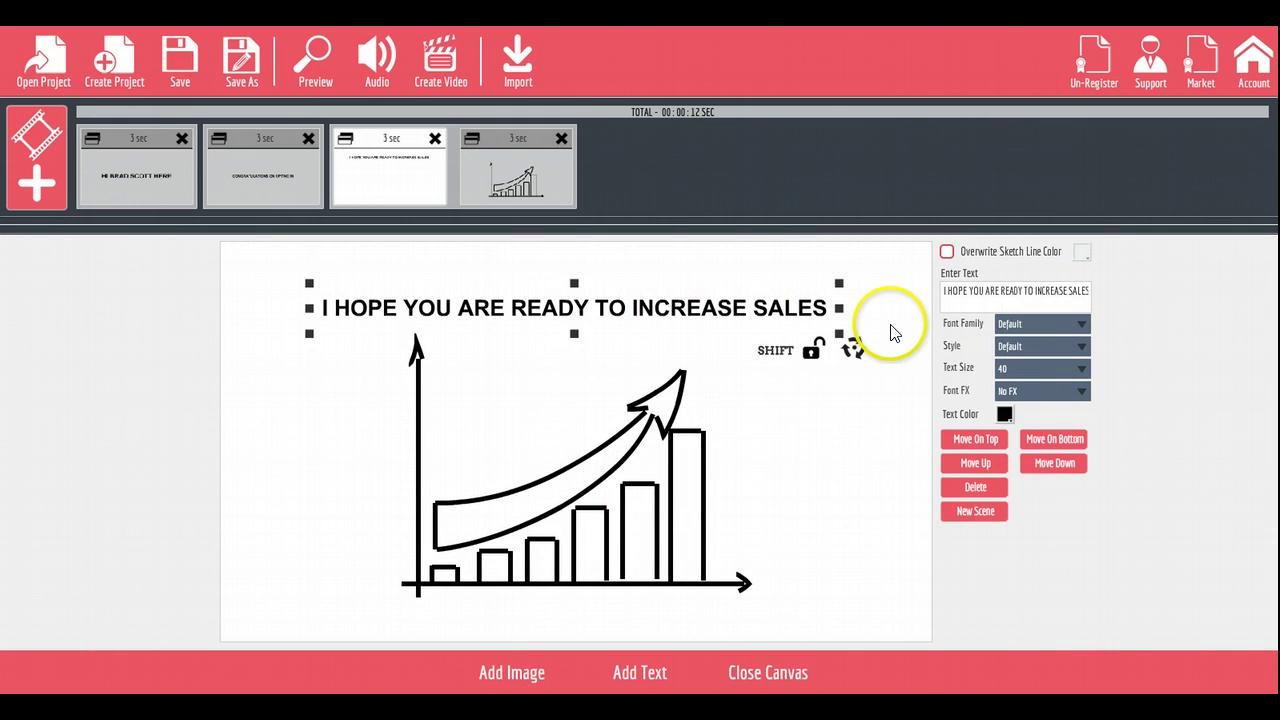
- Colour the sales headline blue and play a preview of the project
{"action": "left_click", "coordinate": [1004, 414]}
{"action": "left_click", "coordinate": [1044, 484]}
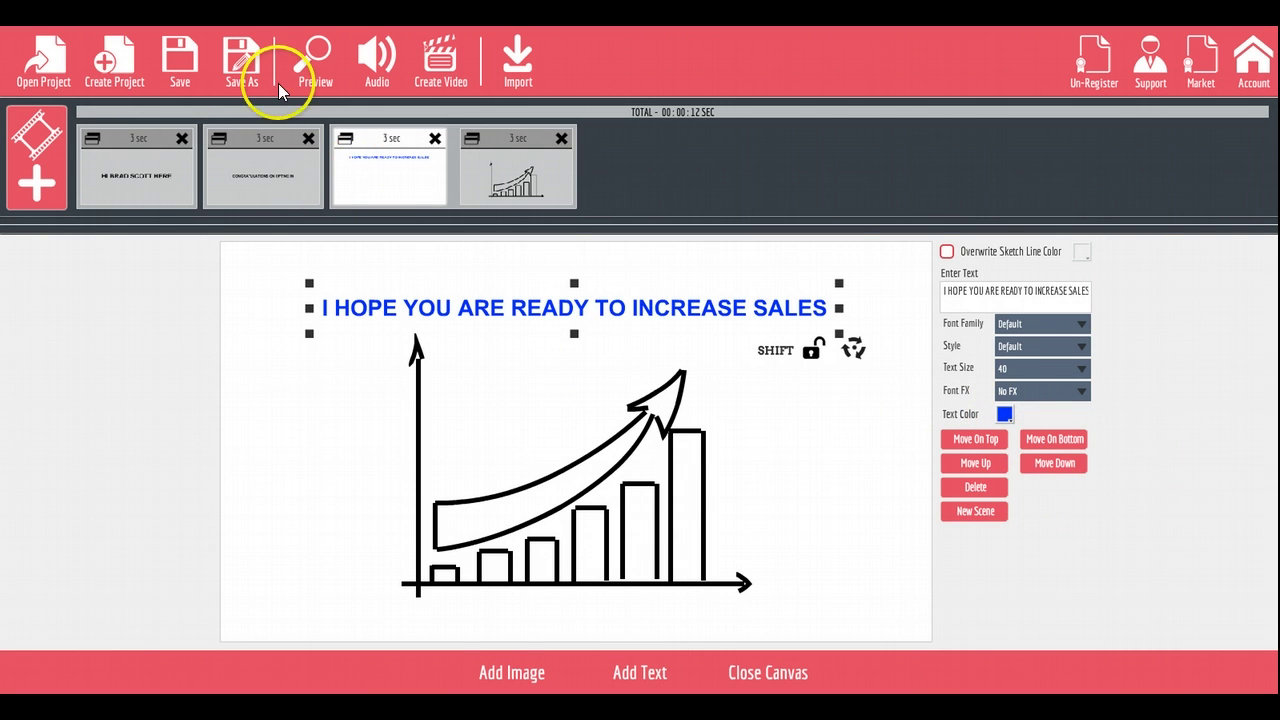
{"action": "left_click", "coordinate": [304, 54]}
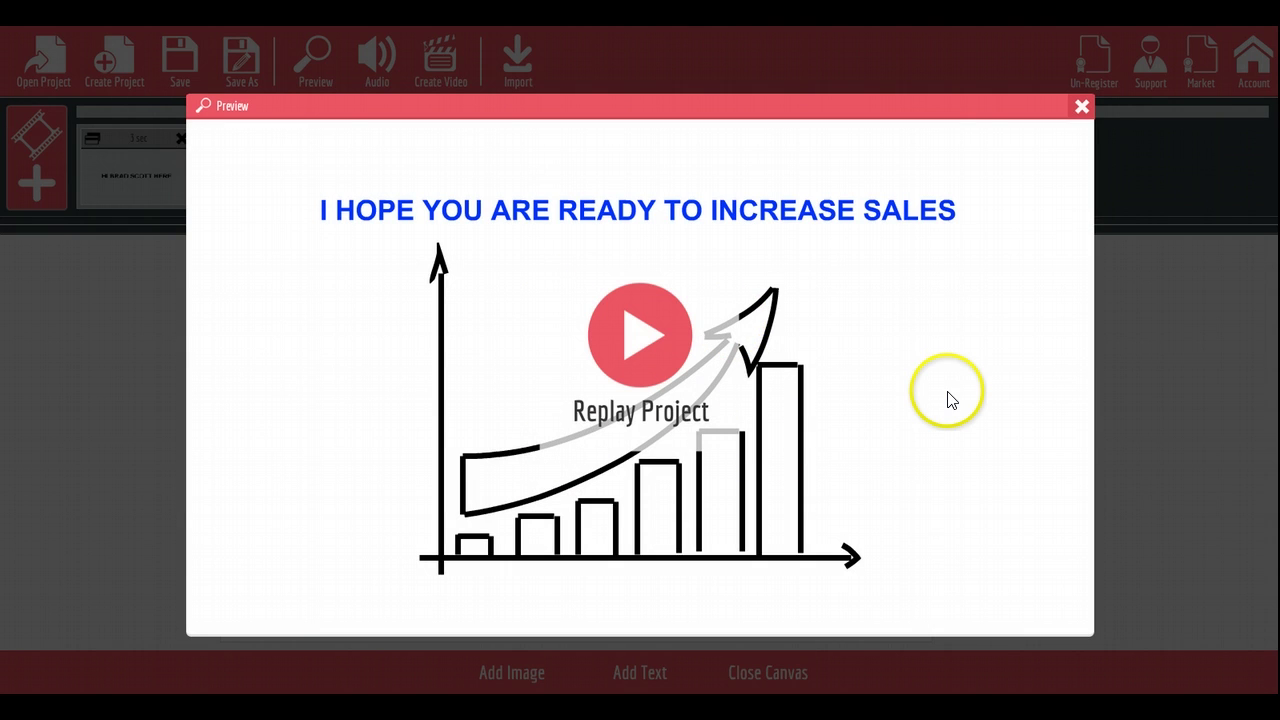
{"action": "left_click", "coordinate": [1082, 106]}
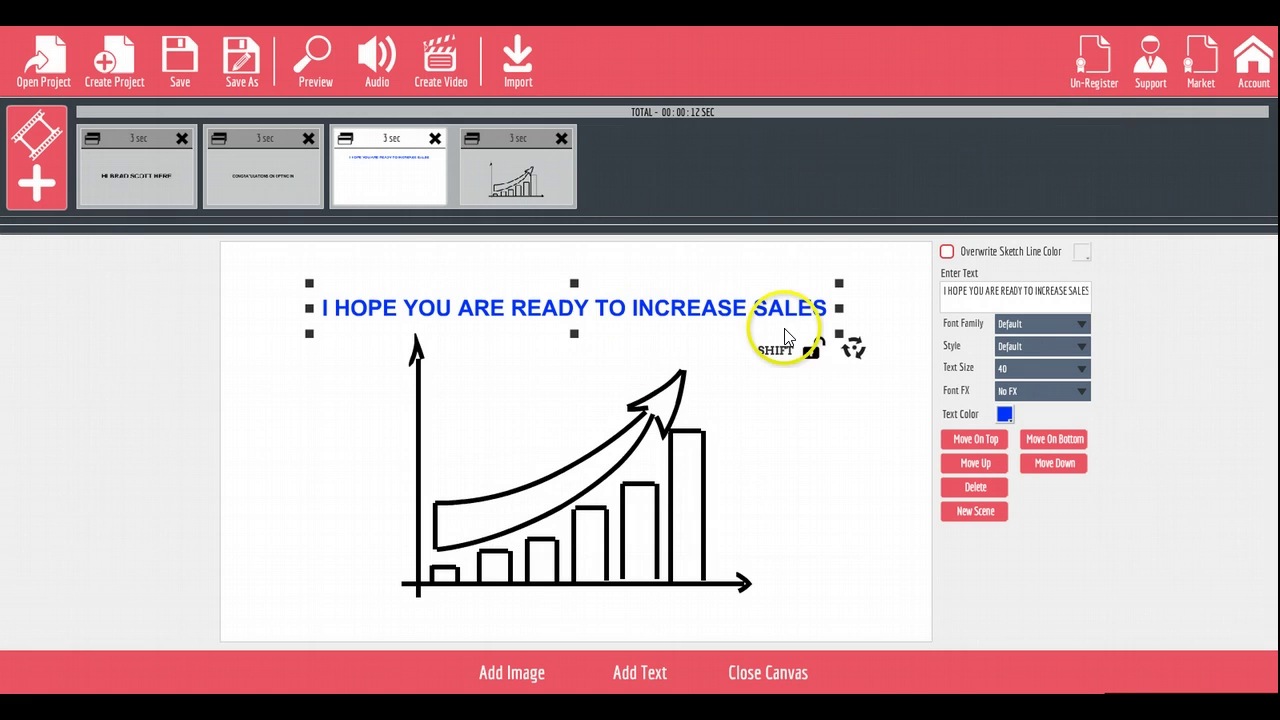
- Delete all four scenes from the timeline
{"action": "left_click", "coordinate": [560, 139]}
{"action": "left_click", "coordinate": [435, 139]}
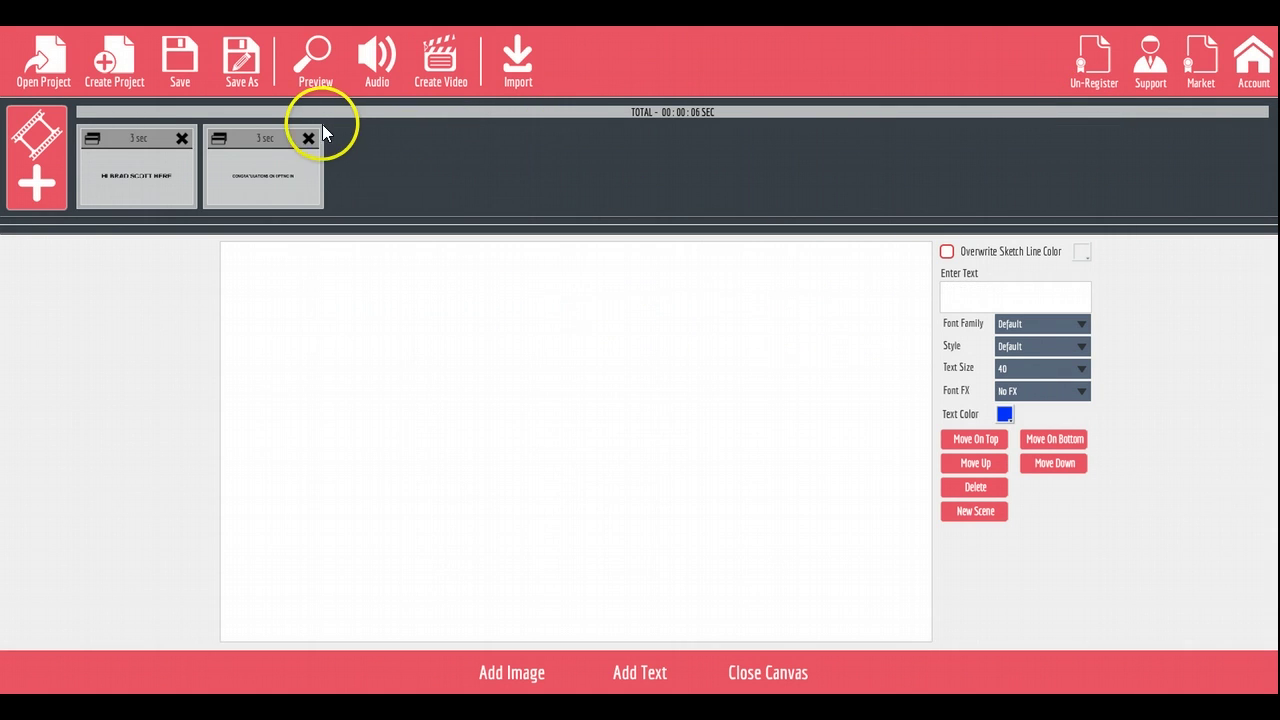
{"action": "left_click", "coordinate": [290, 139]}
{"action": "left_click", "coordinate": [182, 138]}
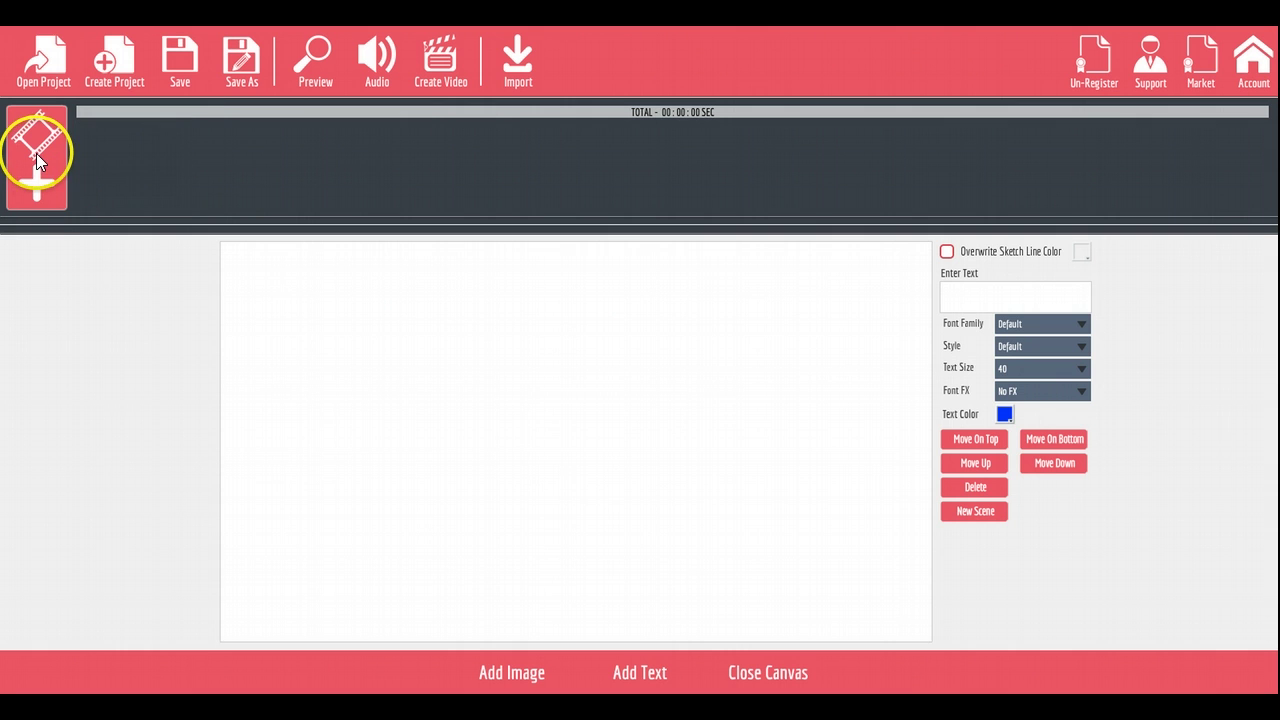
- Start a new sketch scene containing a default text element
{"action": "left_click", "coordinate": [36, 155]}
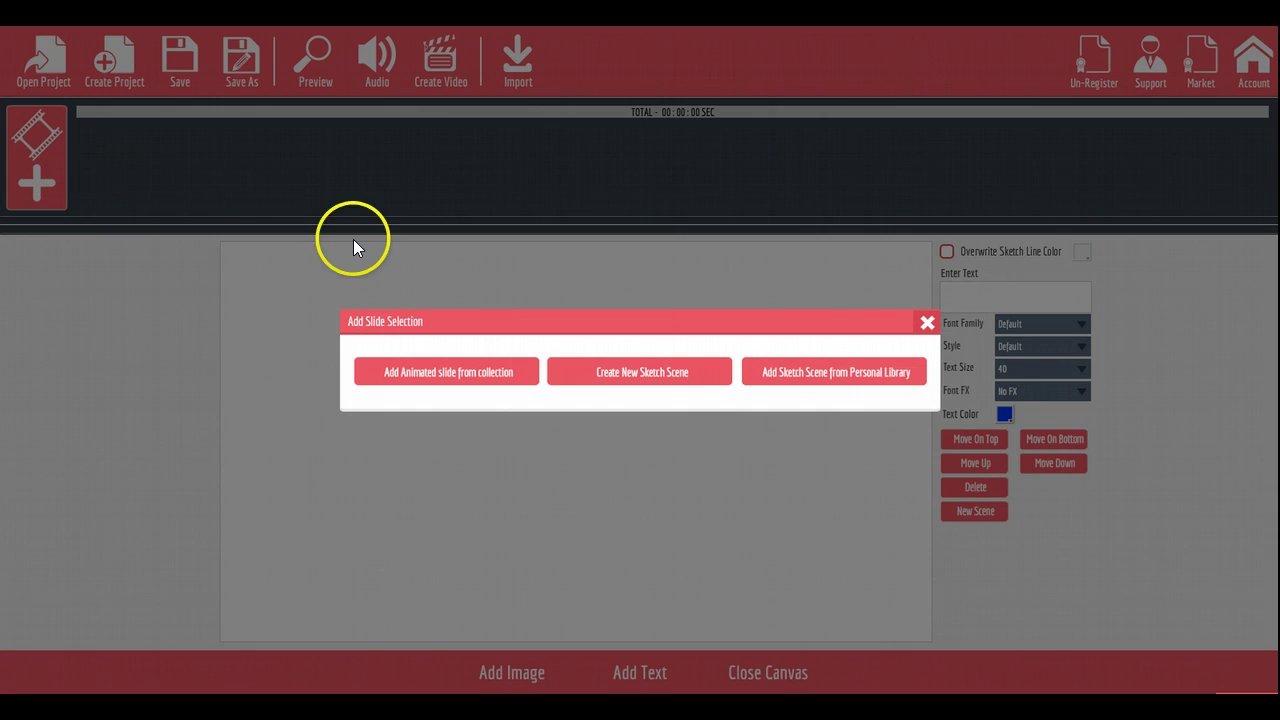
{"action": "left_click", "coordinate": [662, 372]}
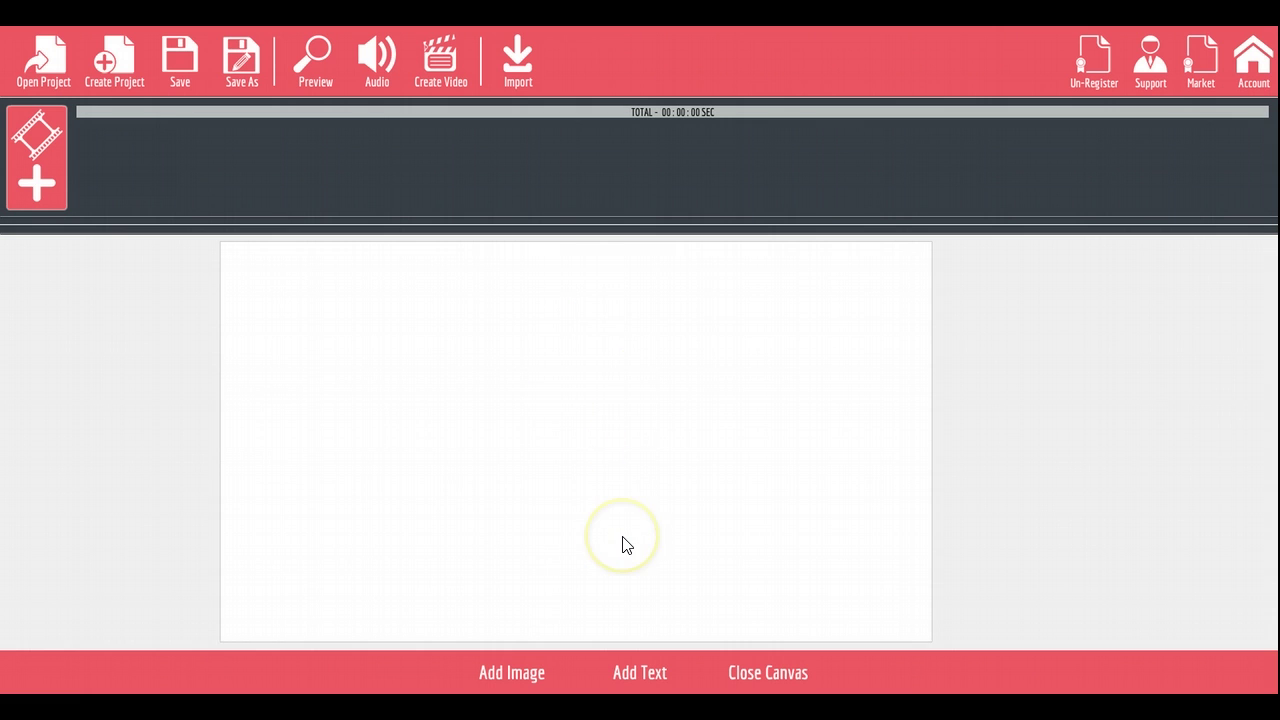
{"action": "left_click", "coordinate": [649, 674]}
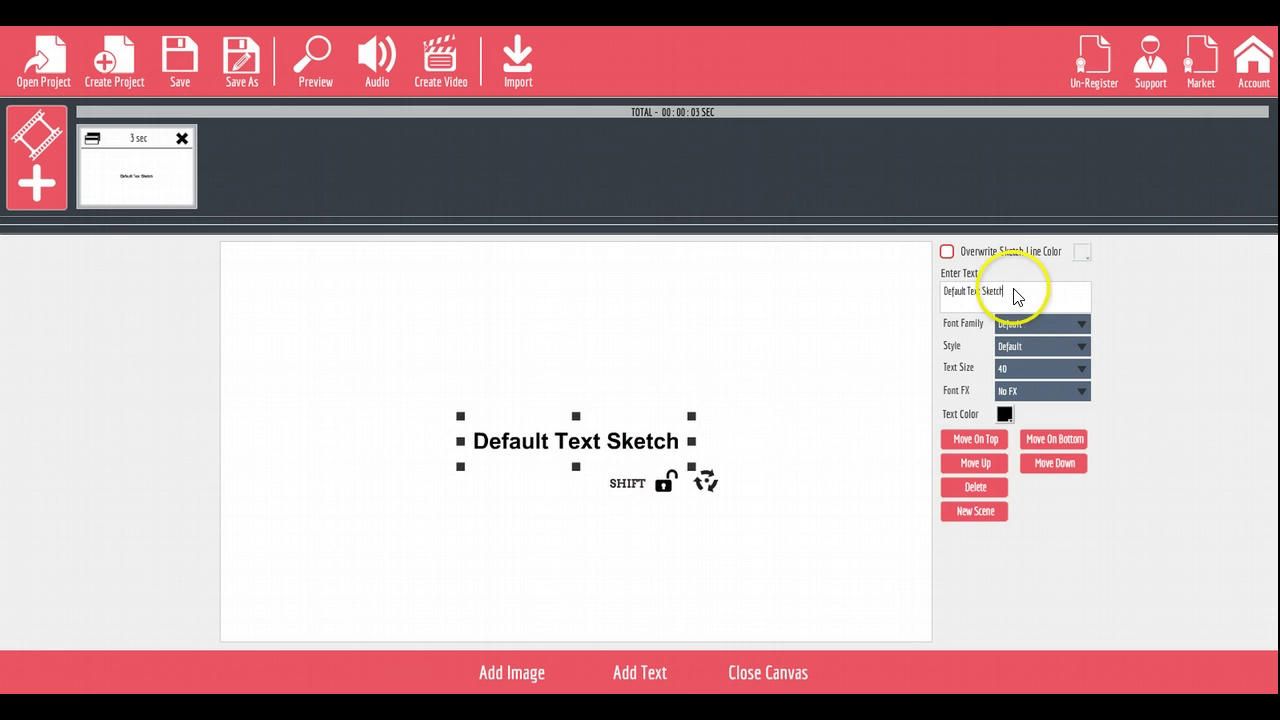
- Replace the placeholder text with BICEP WORKOUT, enlarged and moved toward the top-left
{"action": "left_click_drag", "start_coordinate": [1015, 296], "coordinate": [933, 281]}
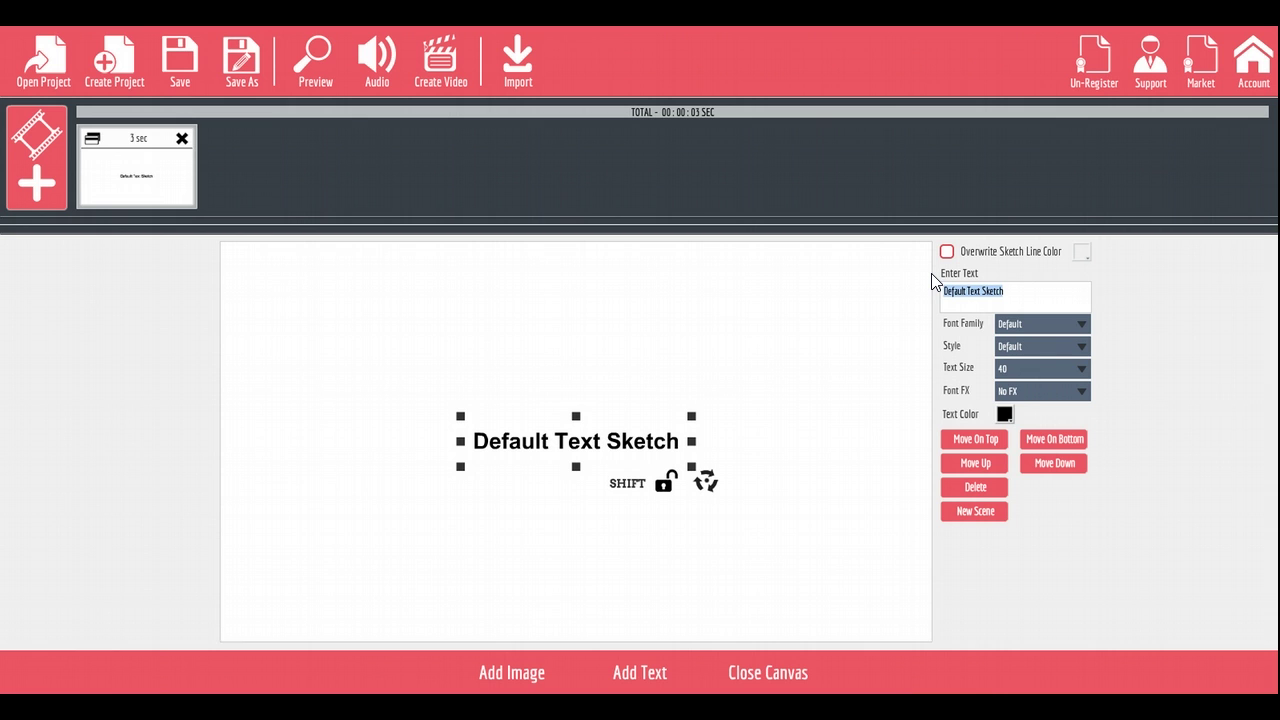
{"action": "type", "text": "BICEP WOR"}
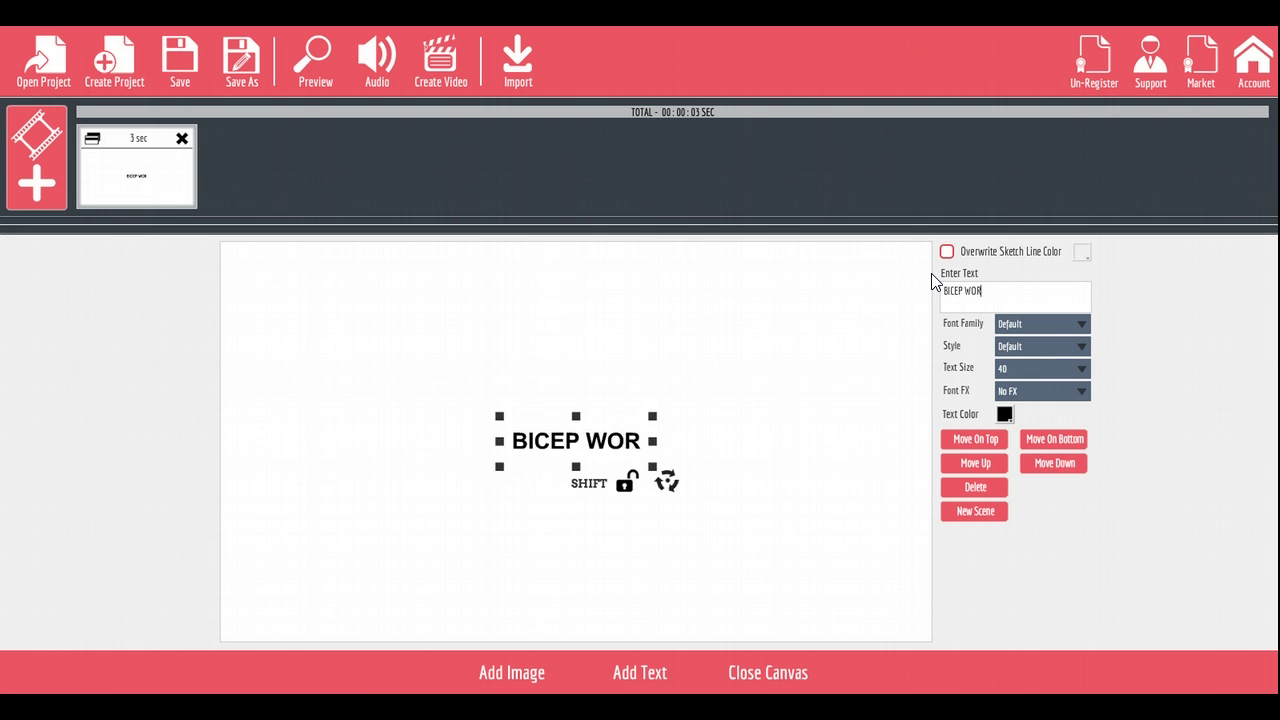
{"action": "type", "text": "KOUT"}
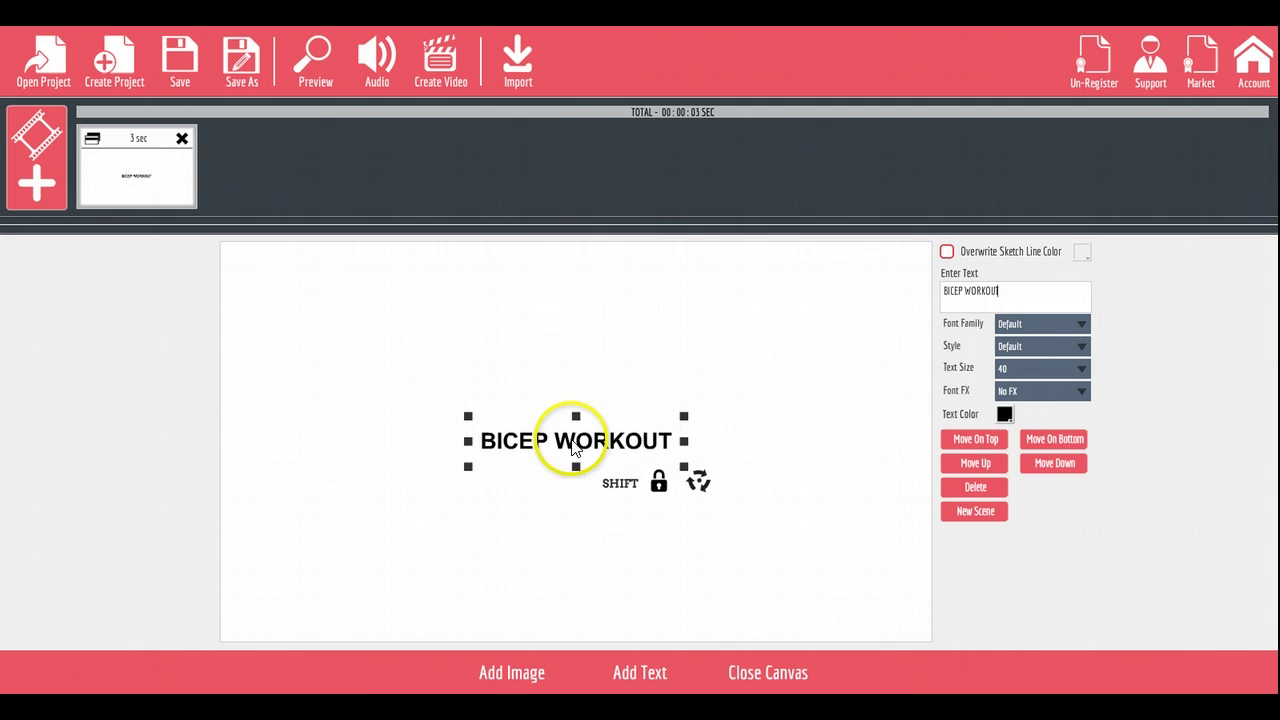
{"action": "left_click_drag", "start_coordinate": [468, 416], "coordinate": [405, 390]}
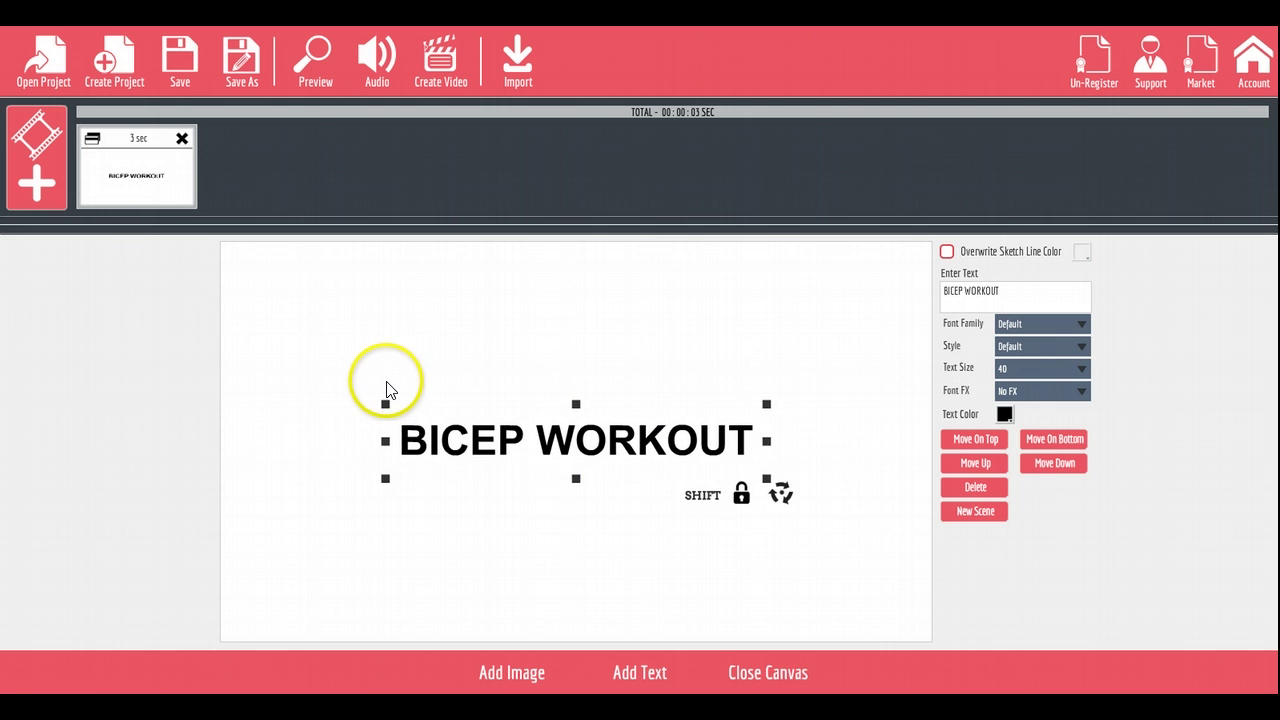
{"action": "mouse_move", "coordinate": [491, 437]}
{"action": "left_mouse_down"}
{"action": "mouse_move", "coordinate": [428, 294]}
{"action": "mouse_move", "coordinate": [350, 278]}
{"action": "left_mouse_up"}
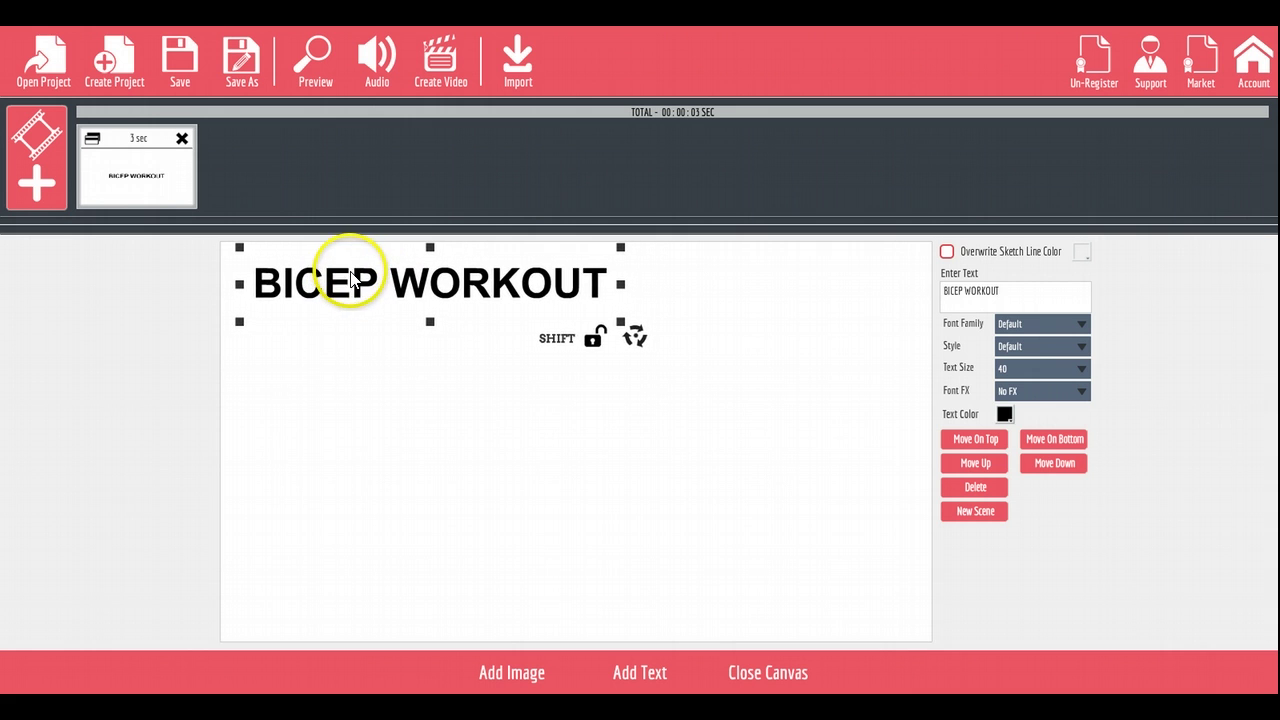
- Colour the BICEP WORKOUT title red and return to the scene's background settings
{"action": "left_click", "coordinate": [1004, 414]}
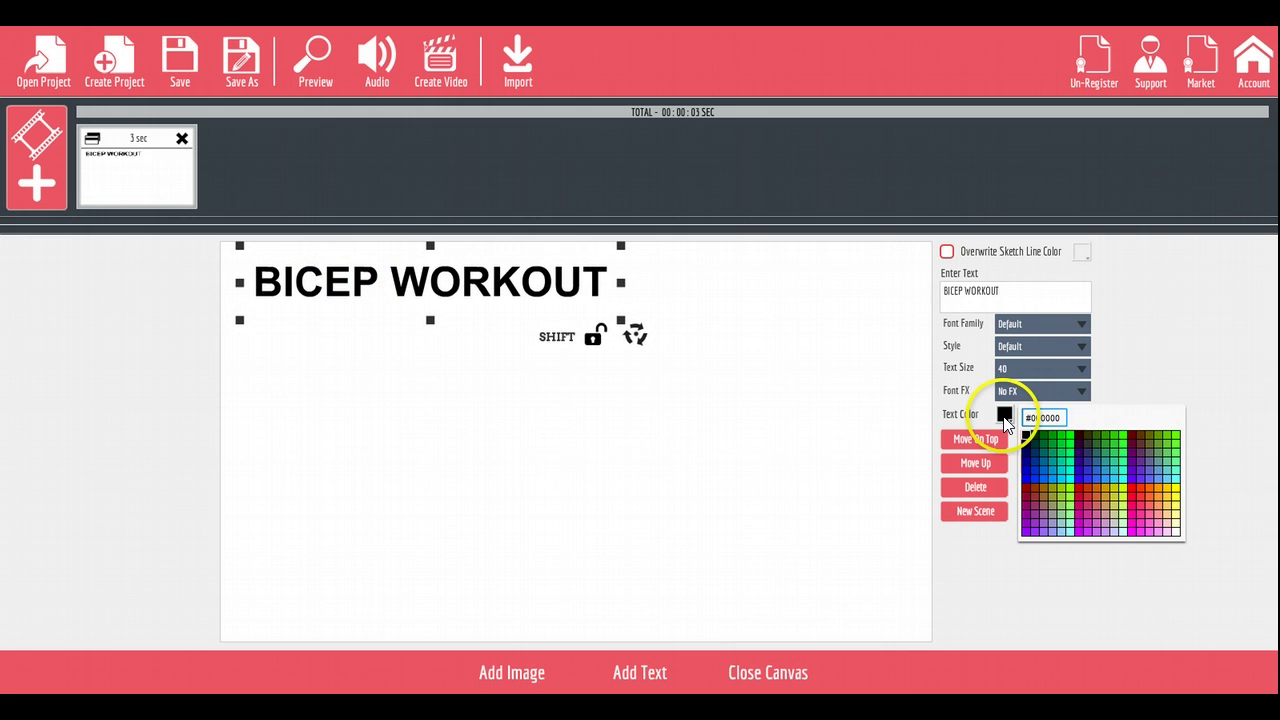
{"action": "left_click", "coordinate": [1080, 492]}
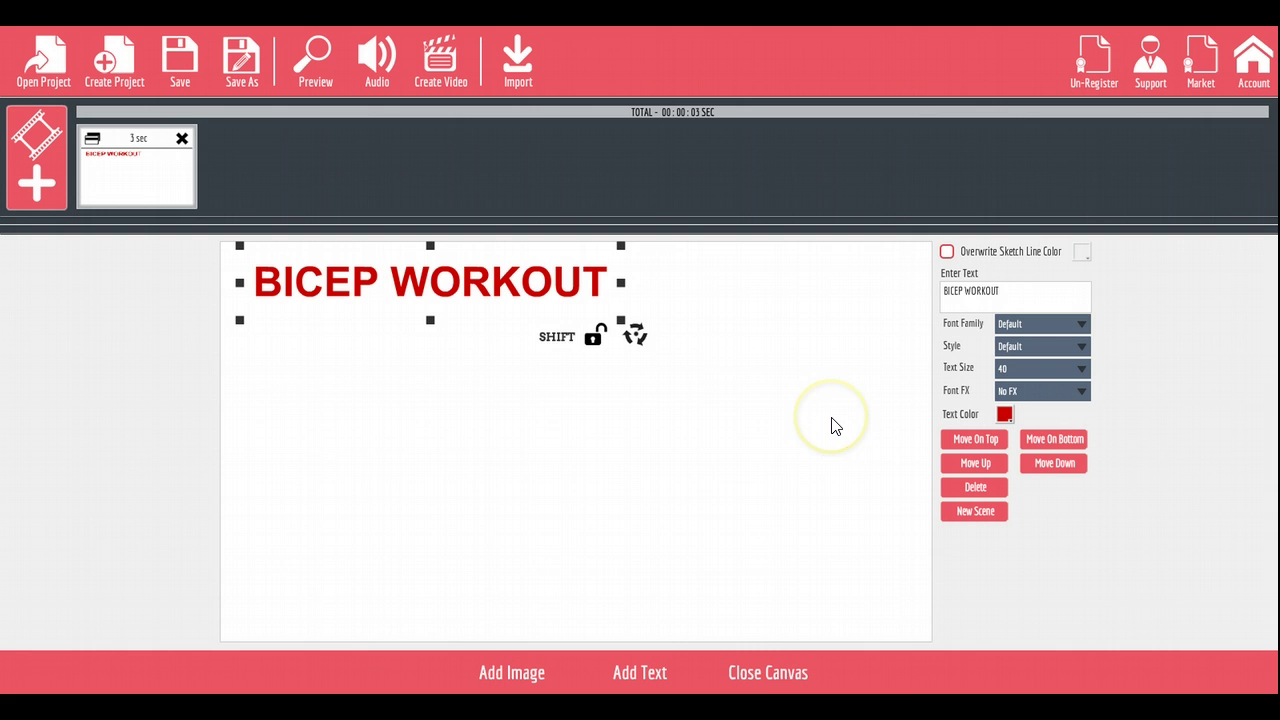
{"action": "left_click", "coordinate": [762, 665]}
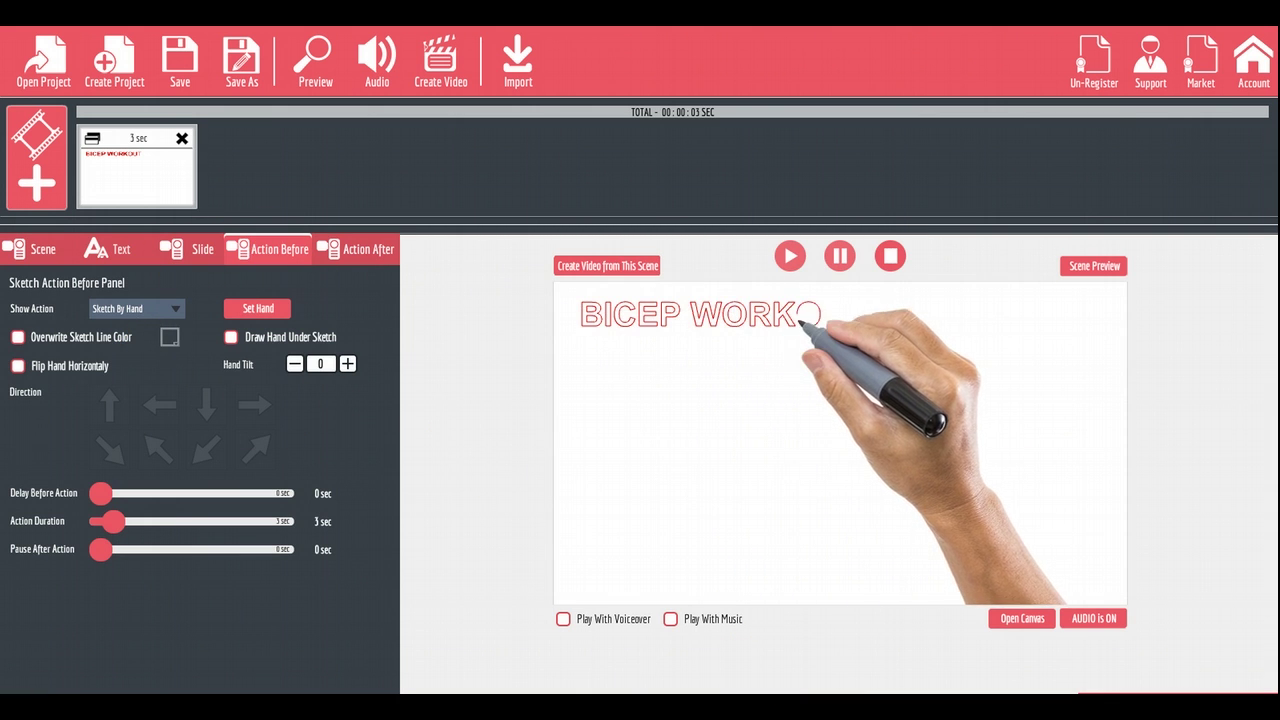
{"action": "left_click", "coordinate": [30, 249]}
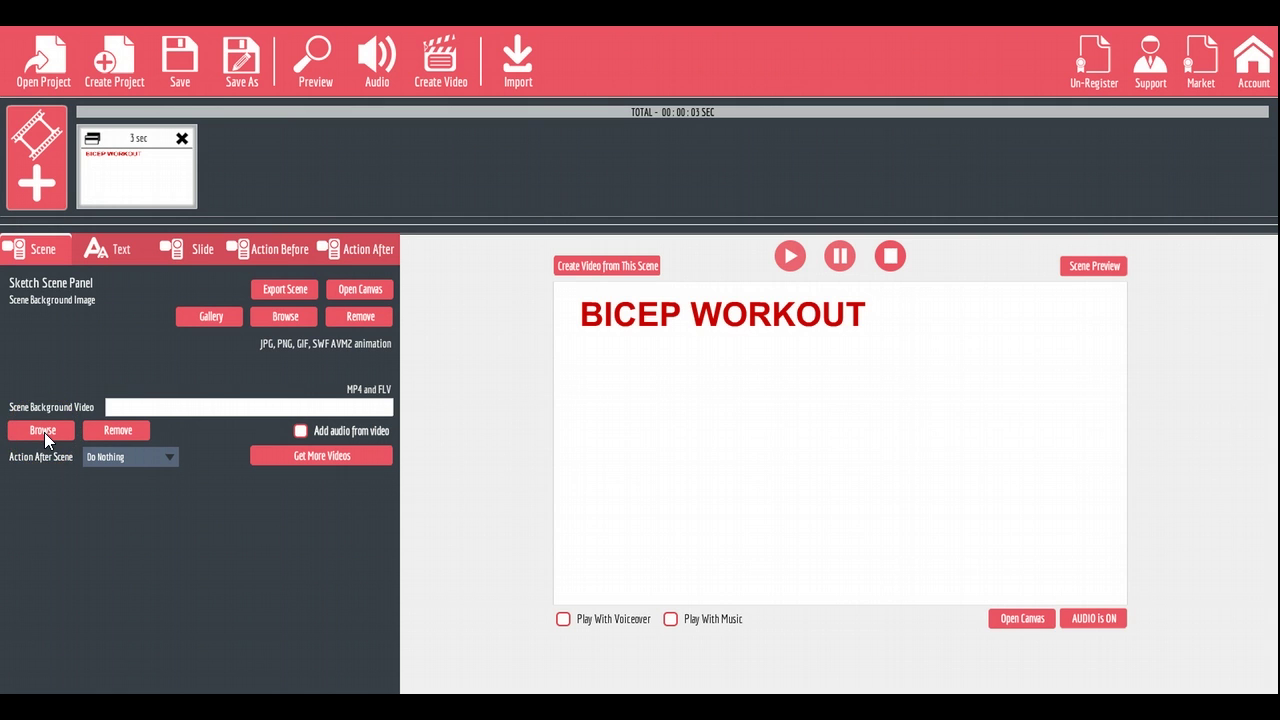
- Start choosing a background video, browsing the CANON_DC camera card's DCIM folders
{"action": "left_click", "coordinate": [44, 433]}
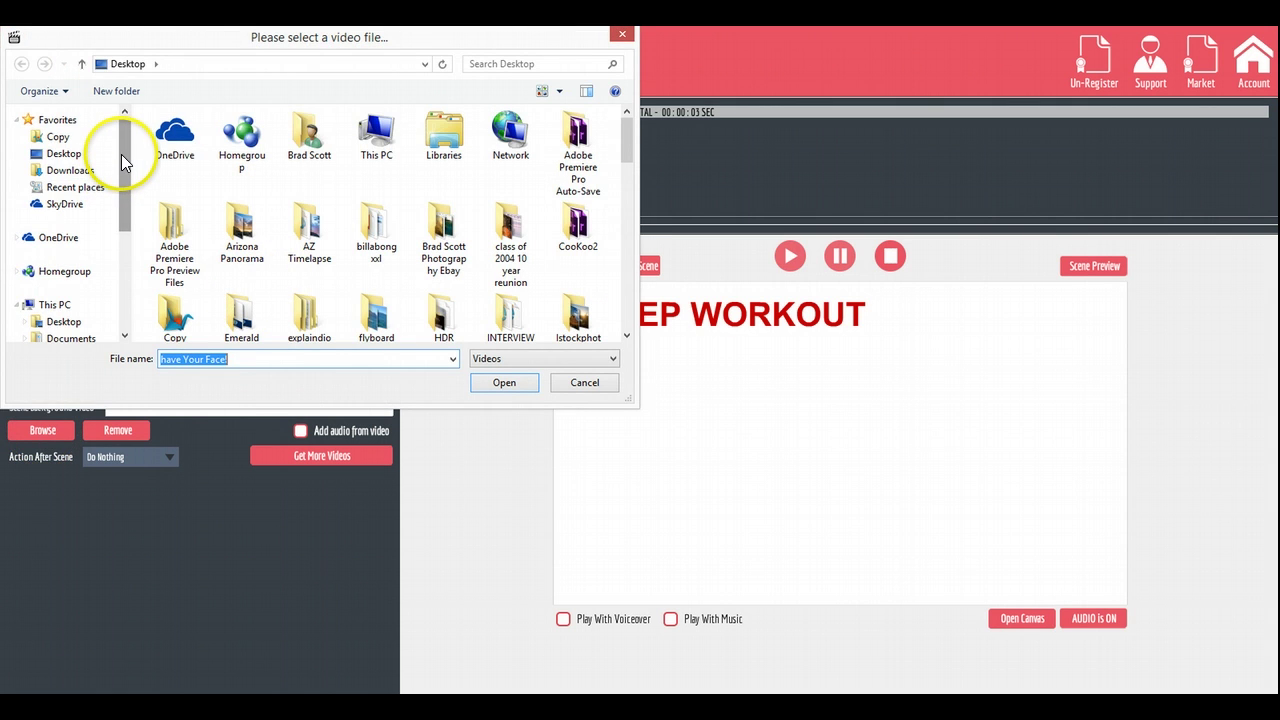
{"action": "left_click_drag", "start_coordinate": [121, 154], "coordinate": [125, 264]}
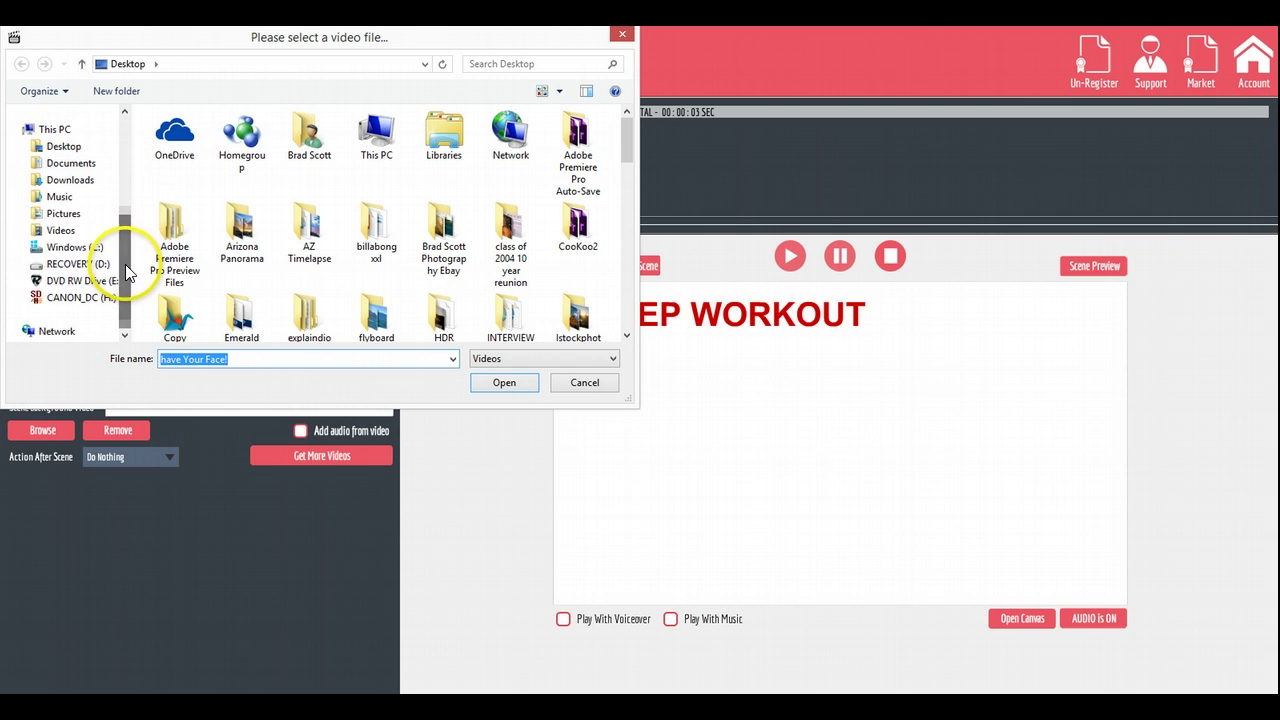
{"action": "left_click", "coordinate": [80, 297]}
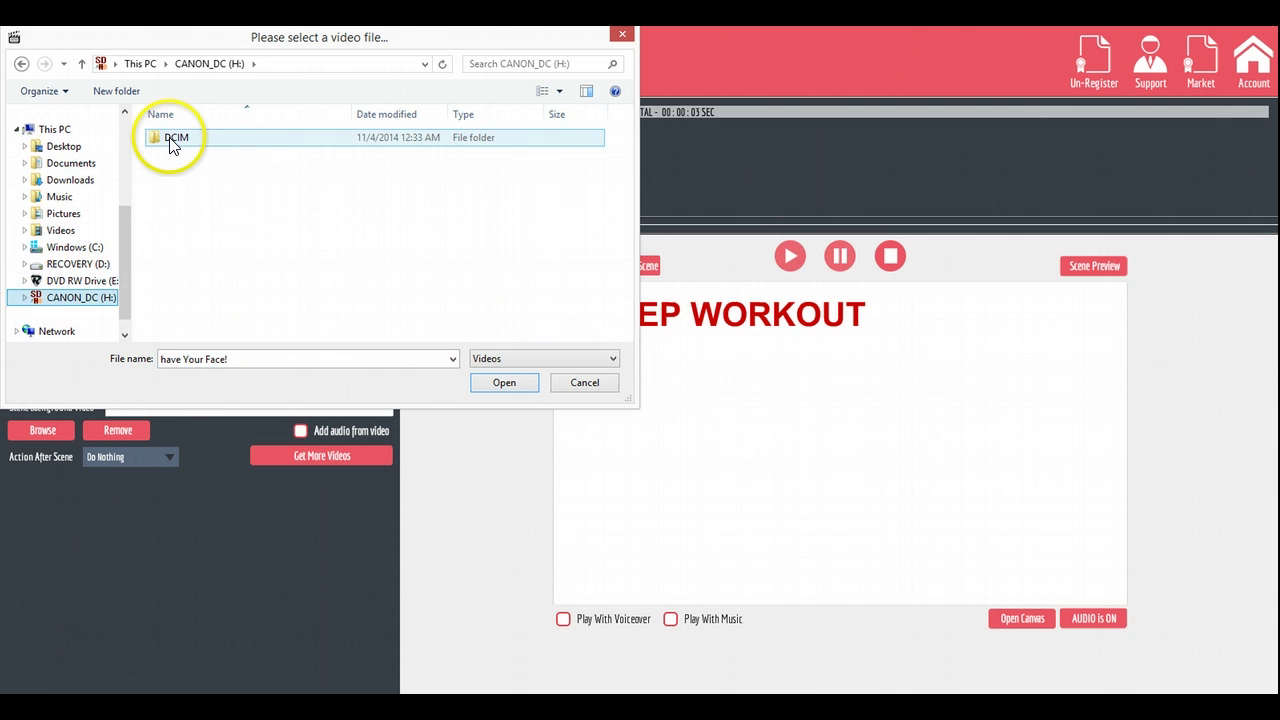
{"action": "double_click", "coordinate": [172, 142]}
{"action": "double_click", "coordinate": [179, 142]}
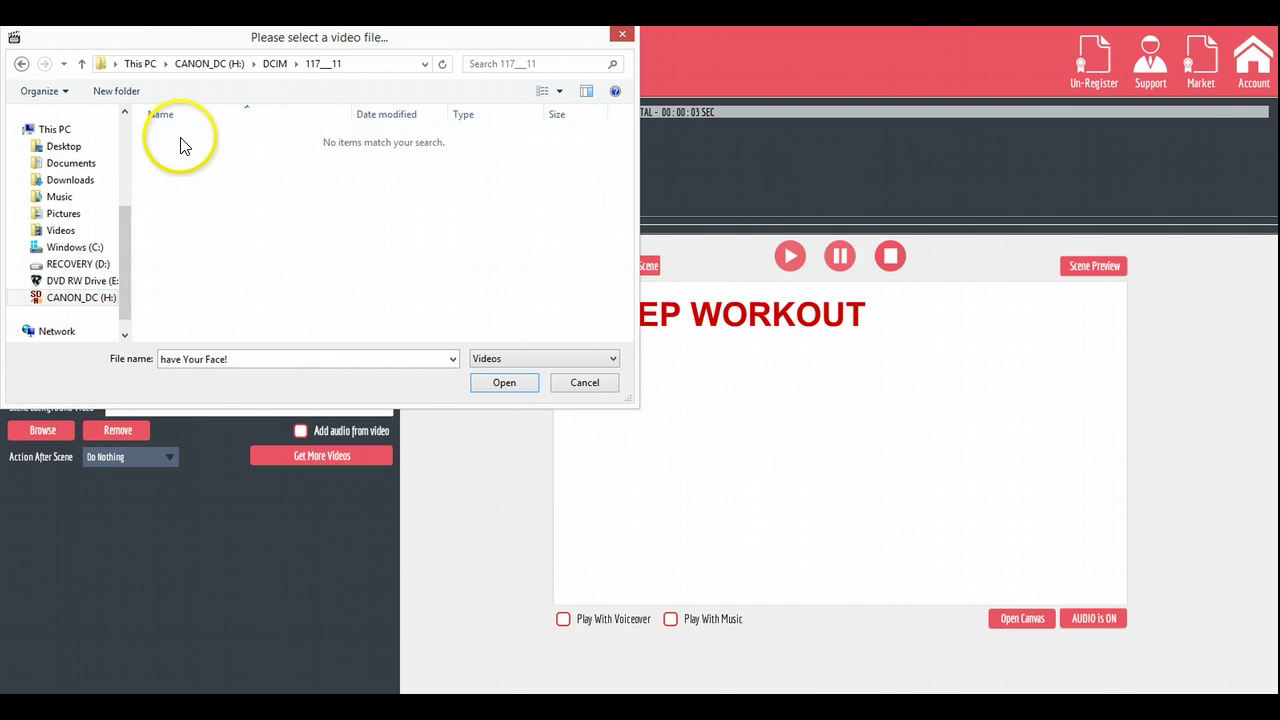
{"action": "left_click", "coordinate": [533, 356]}
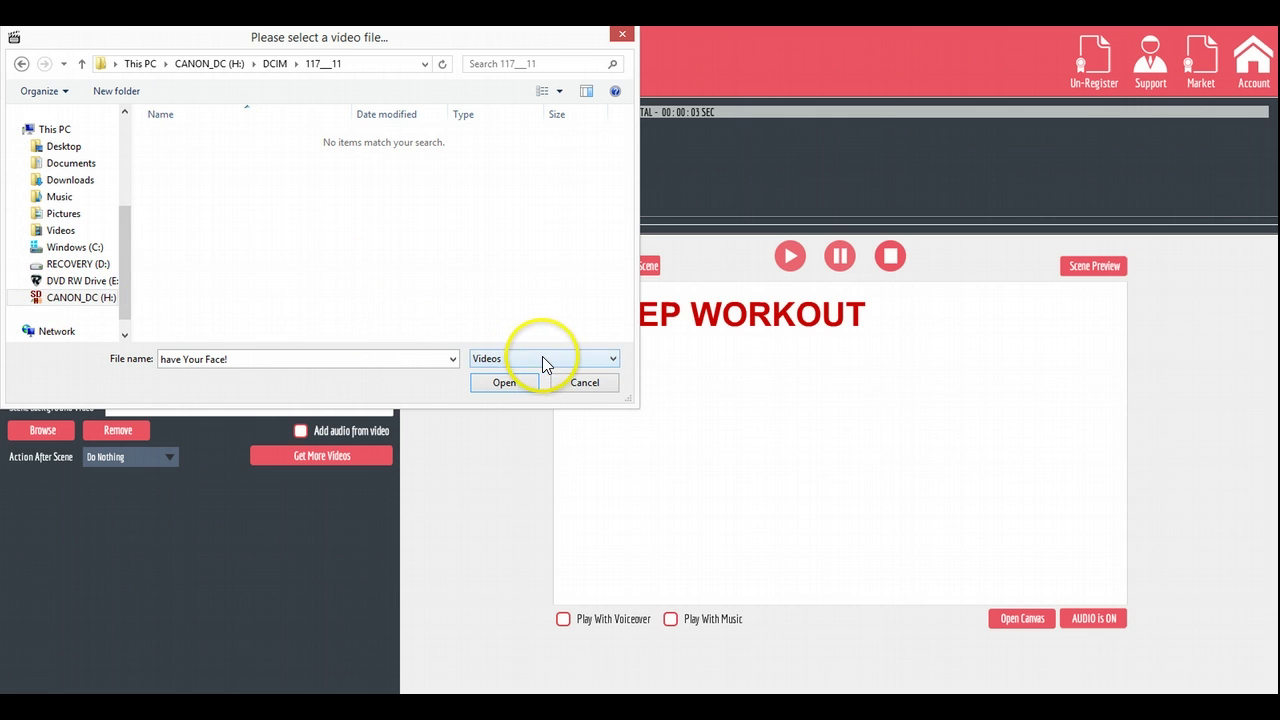
{"action": "mouse_move", "coordinate": [75, 280]}
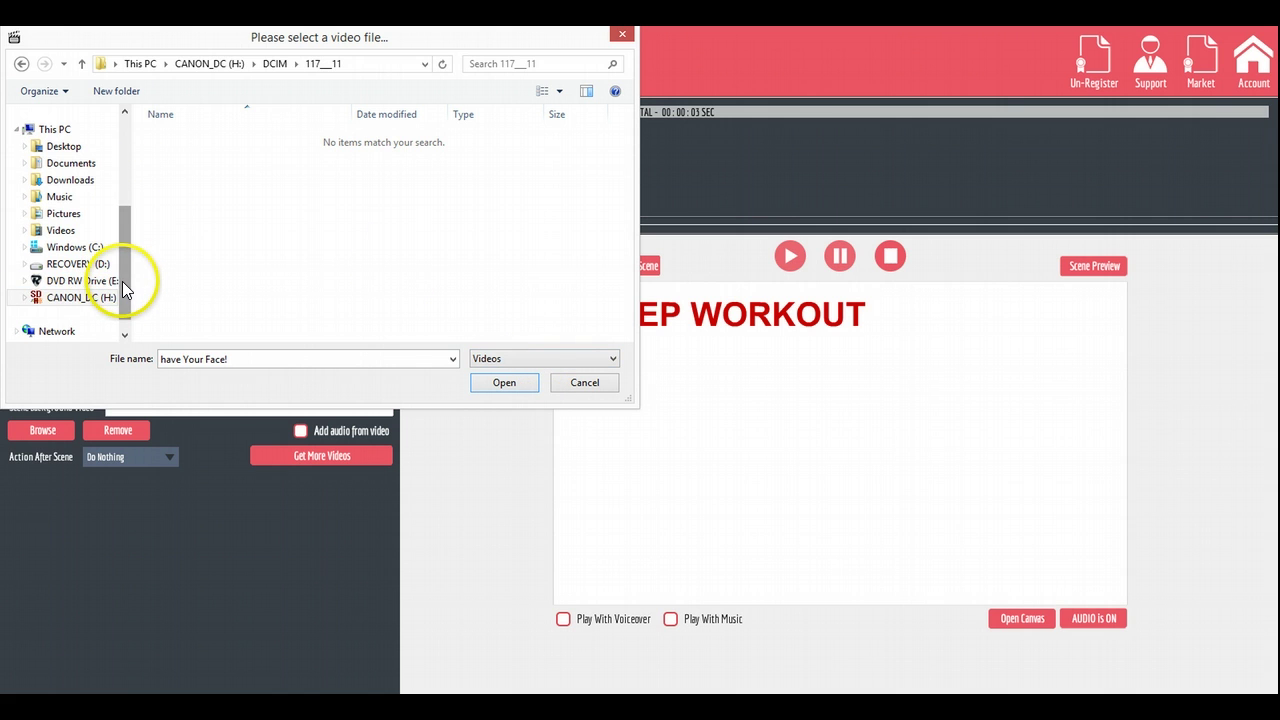
{"action": "scroll", "coordinate": [123, 288], "scroll_direction": "up", "scroll_amount": 1}
{"action": "mouse_move", "coordinate": [64, 146]}
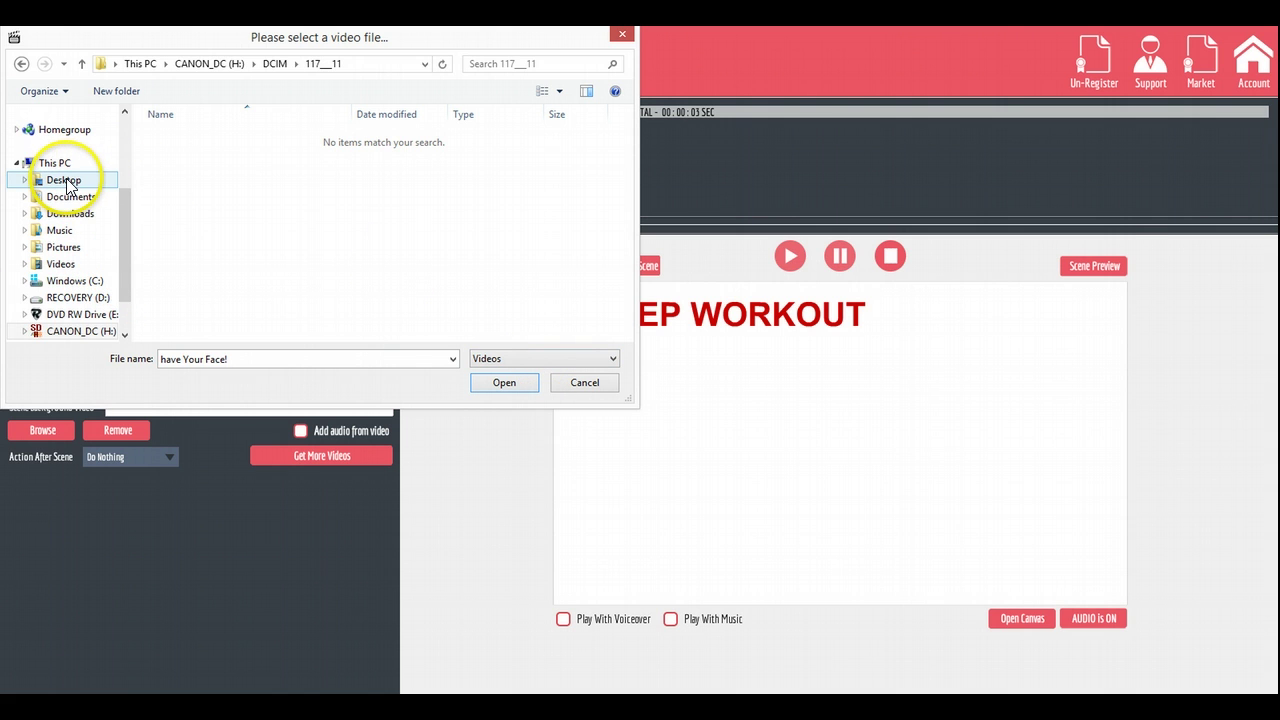
- Load 'Desert Storm night timelapse' from the Desktop's AZ Timelapse folder as background video
{"action": "left_click", "coordinate": [64, 181]}
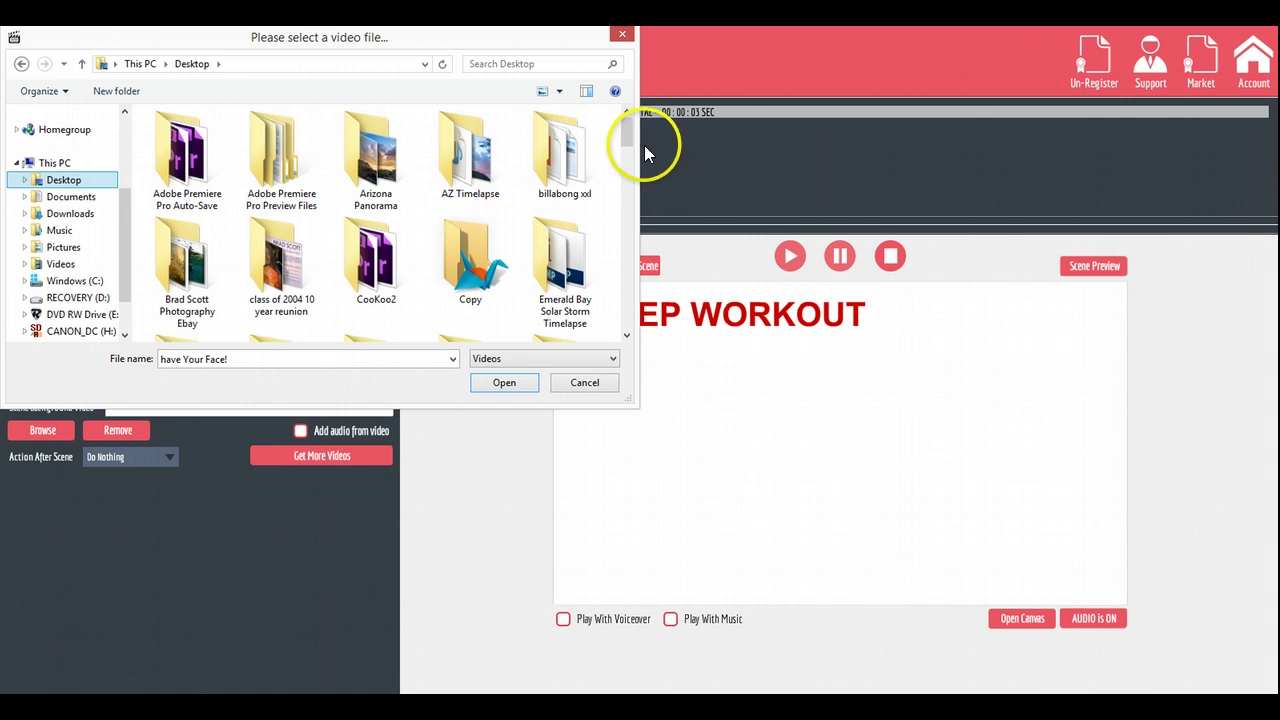
{"action": "double_click", "coordinate": [464, 173]}
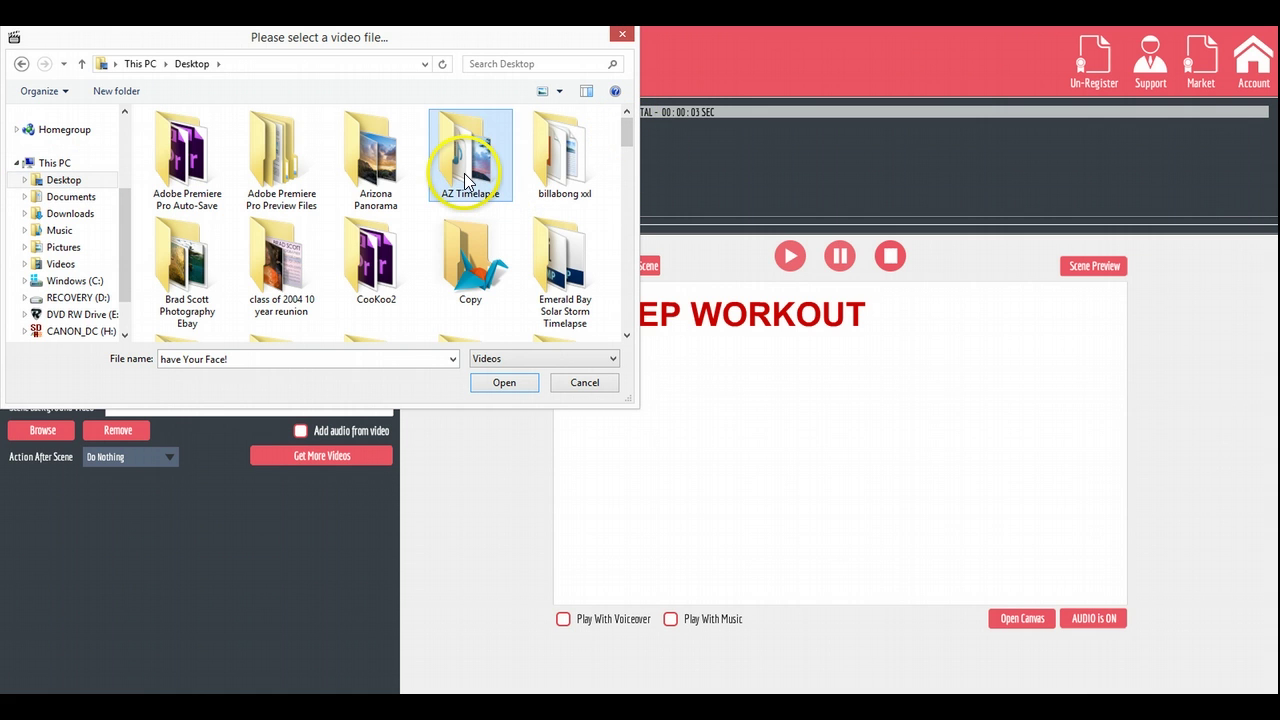
{"action": "left_click_drag", "start_coordinate": [624, 141], "coordinate": [628, 178]}
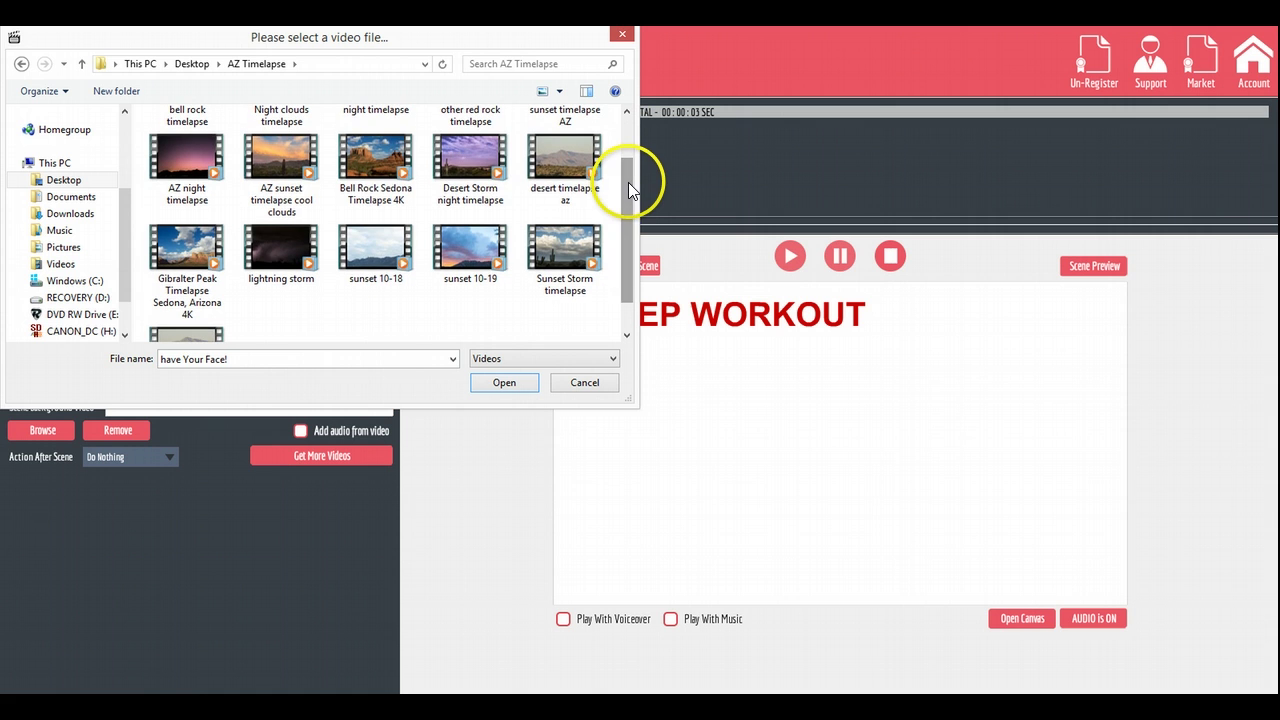
{"action": "left_click", "coordinate": [411, 137]}
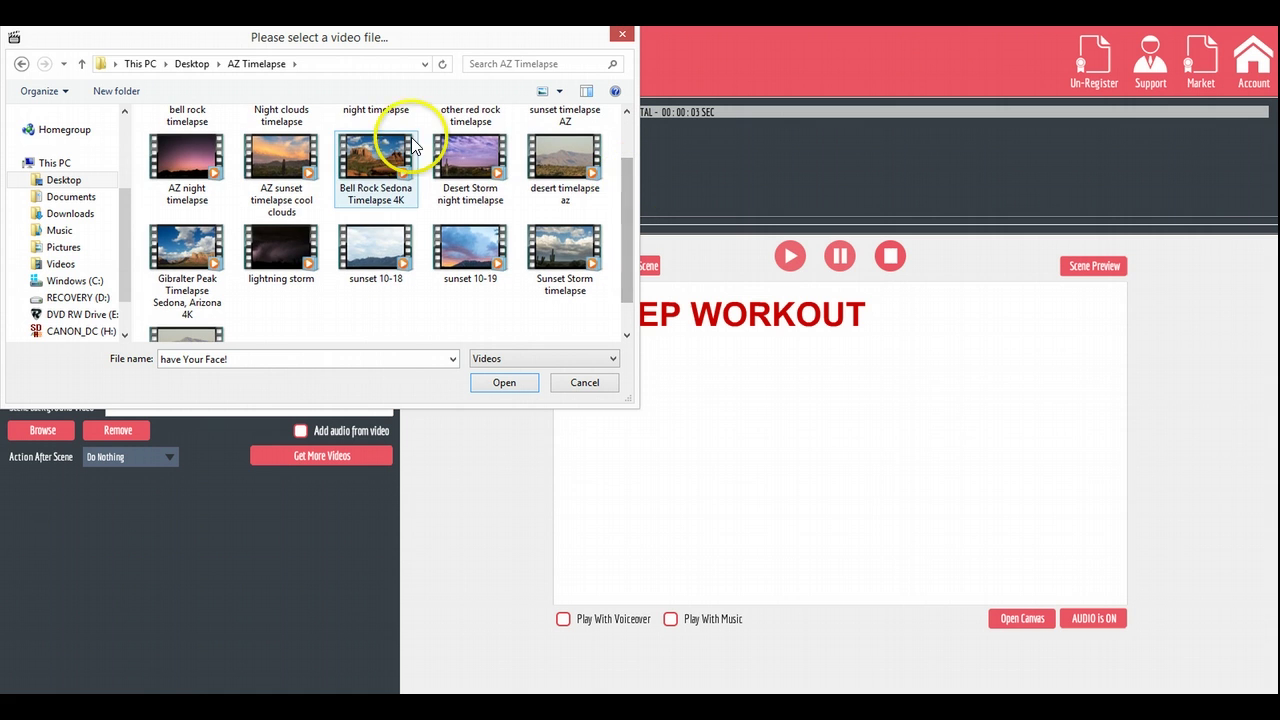
{"action": "double_click", "coordinate": [481, 170]}
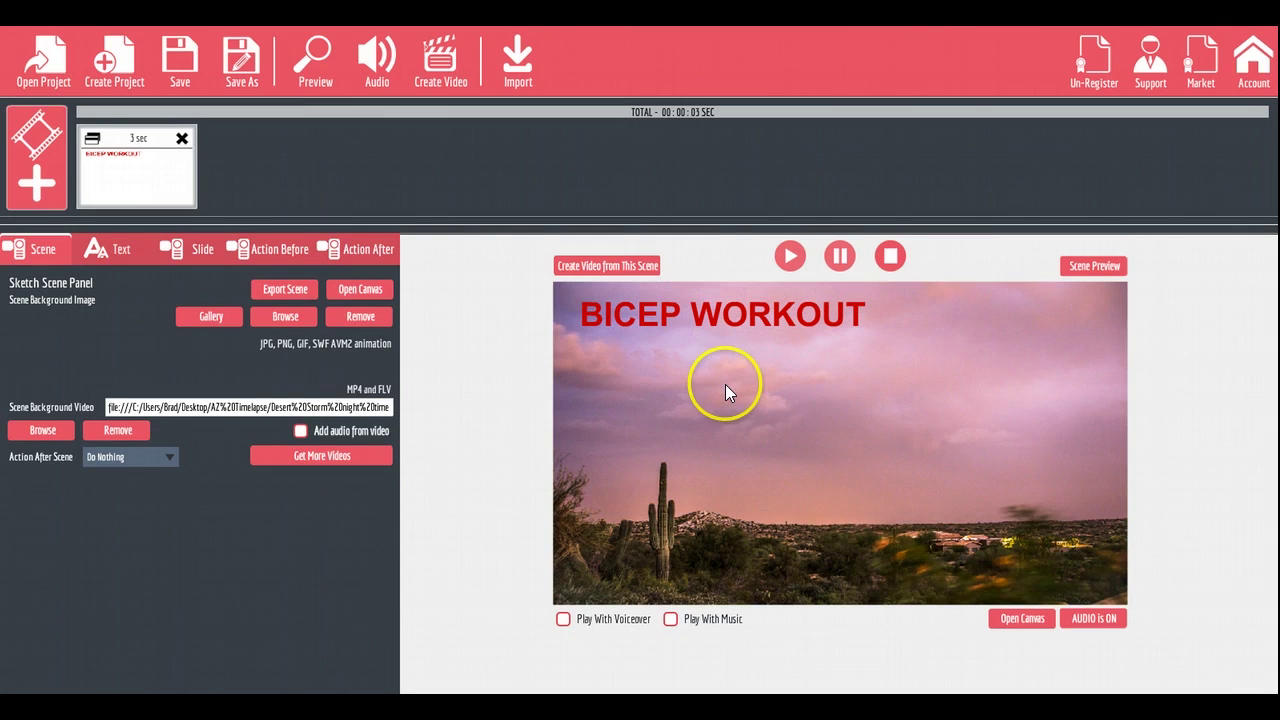
- Retype the title as LIGHTNING TIMELAPSE, correcting the misspelled word
{"action": "left_click", "coordinate": [1020, 617]}
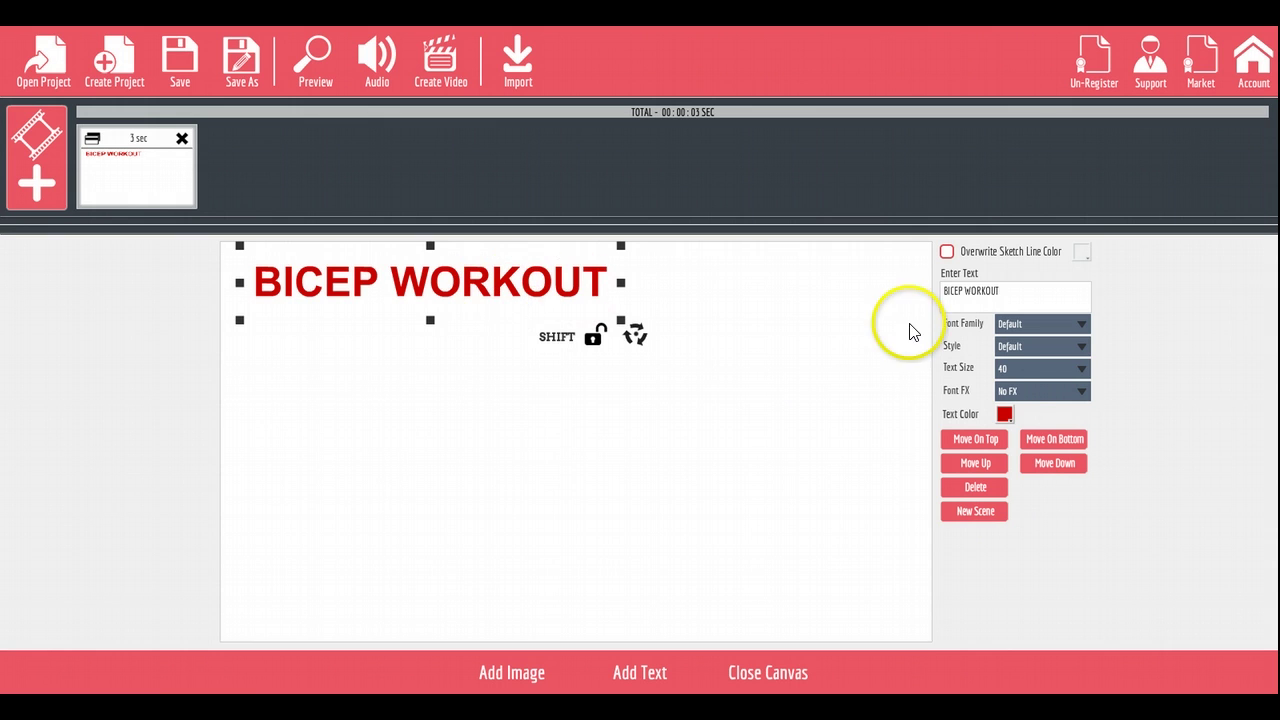
{"action": "double_click", "coordinate": [1005, 291]}
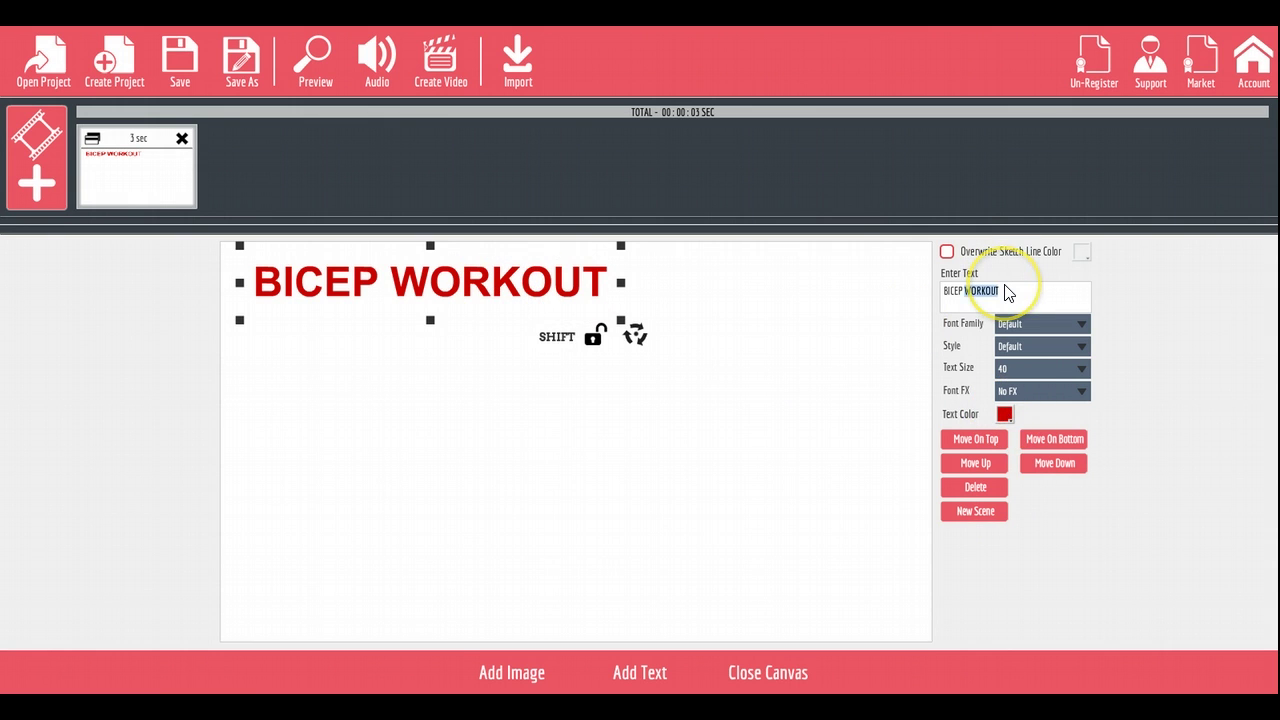
{"action": "type", "text": "LIGHTIN"}
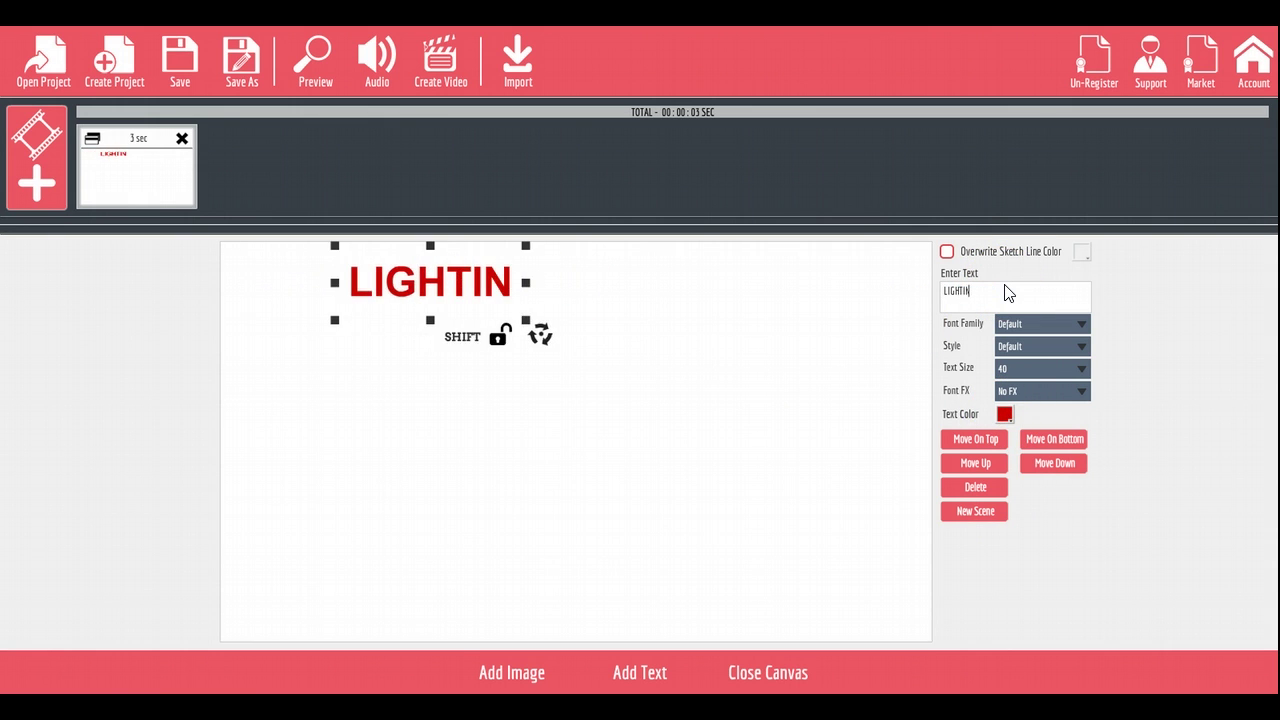
{"action": "type", "text": "G"}
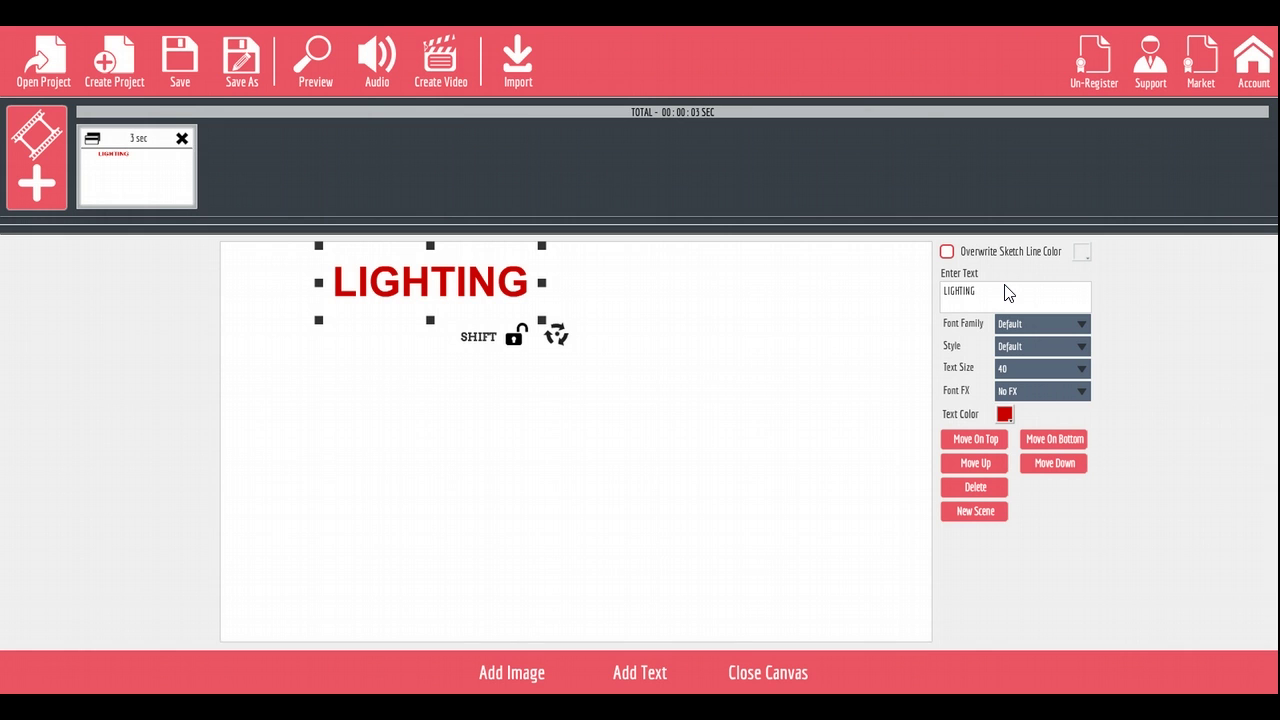
{"action": "key", "text": "BackSpace"}
{"action": "key", "text": "BackSpace"}
{"action": "key", "text": "BackSpace"}
{"action": "type", "text": "NING"}
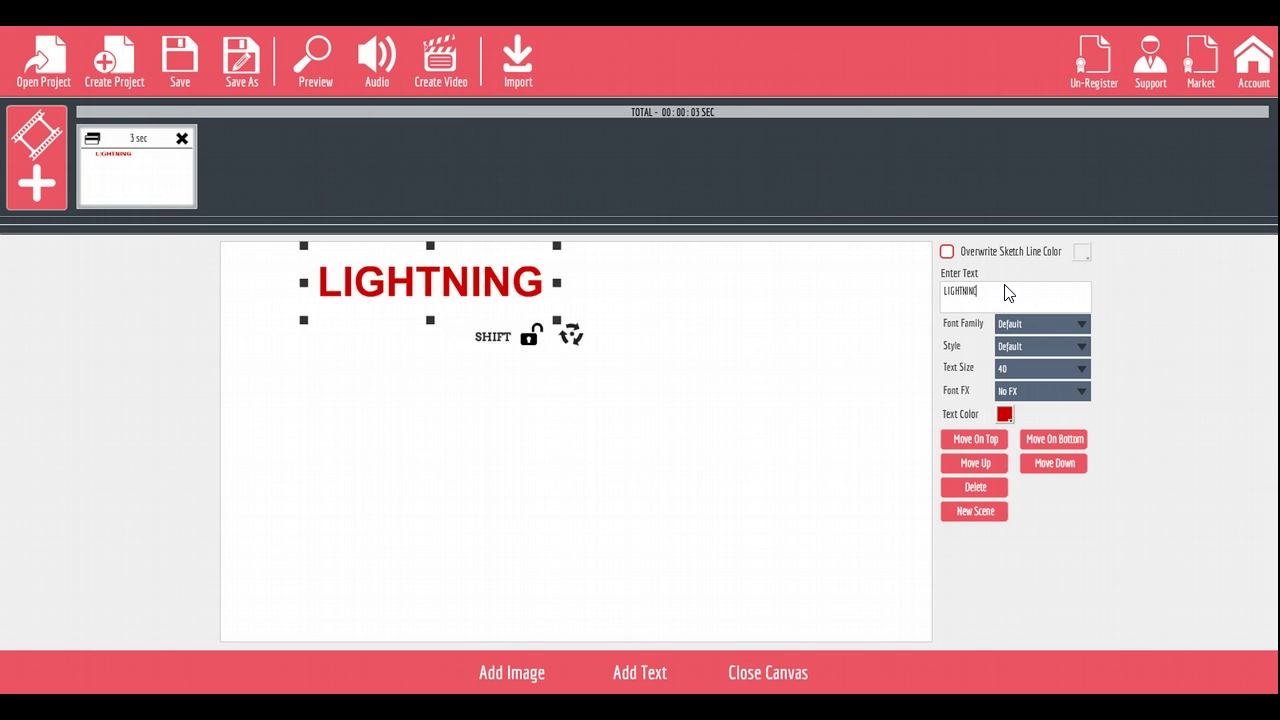
{"action": "type", "text": " TIMELAPSE"}
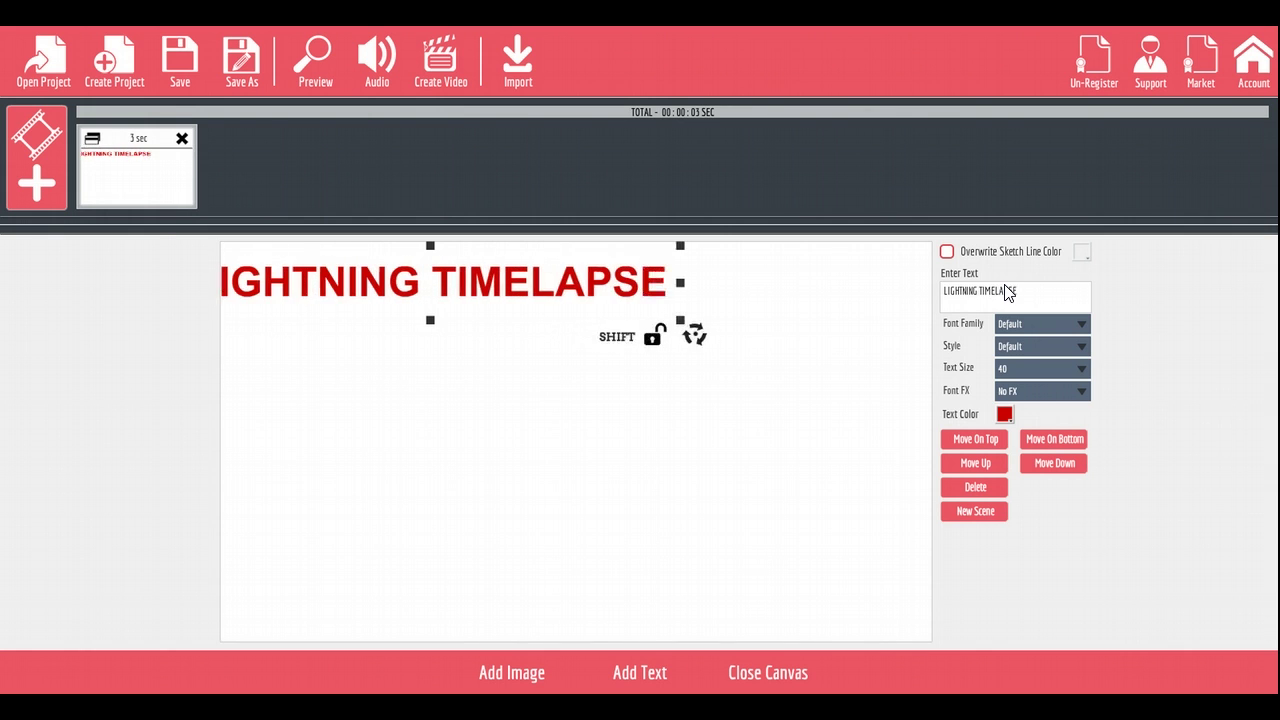
- Move the title fully onto the canvas, make it white, and preview the project
{"action": "left_click_drag", "start_coordinate": [470, 258], "coordinate": [624, 284]}
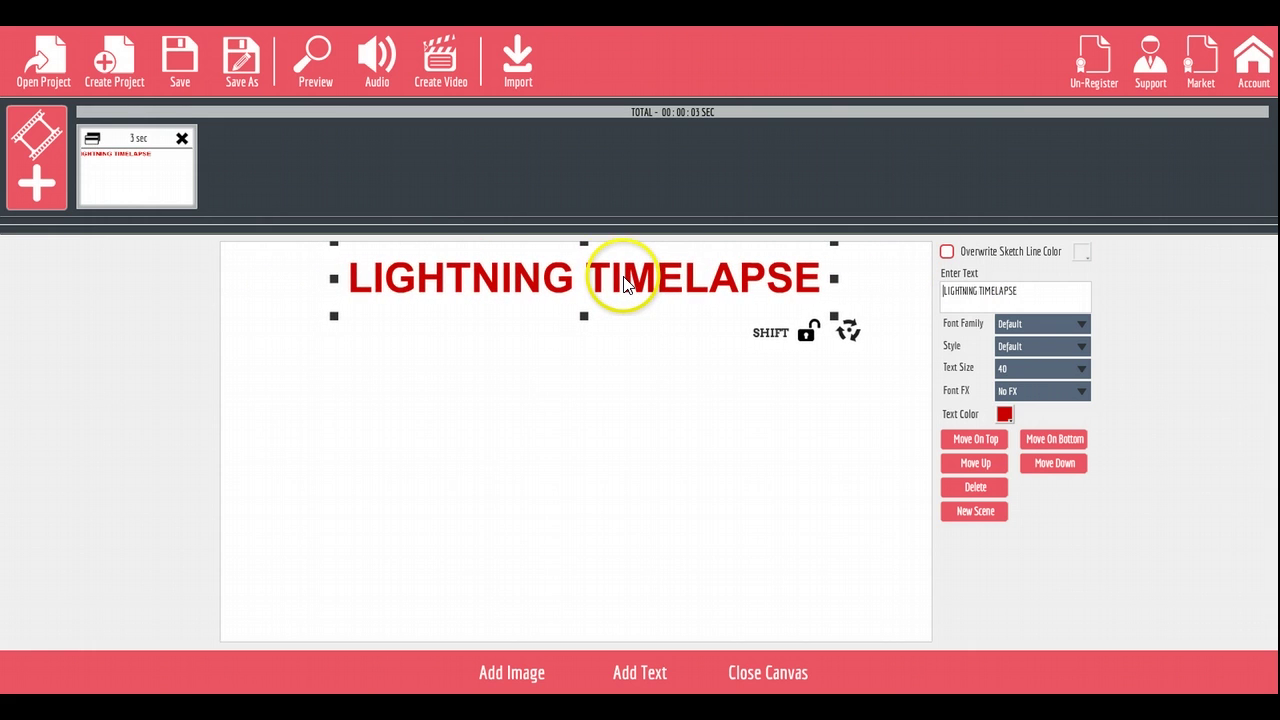
{"action": "left_click", "coordinate": [1004, 414]}
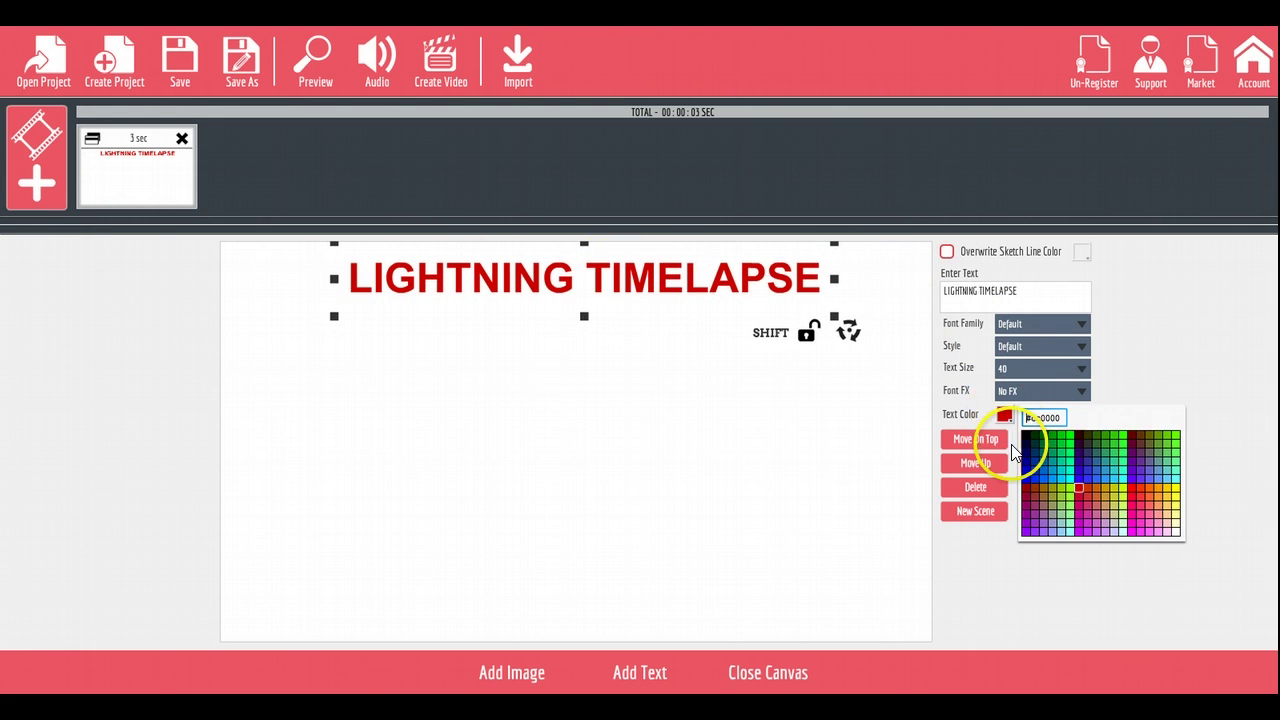
{"action": "left_click", "coordinate": [1180, 533]}
{"action": "left_click", "coordinate": [729, 653]}
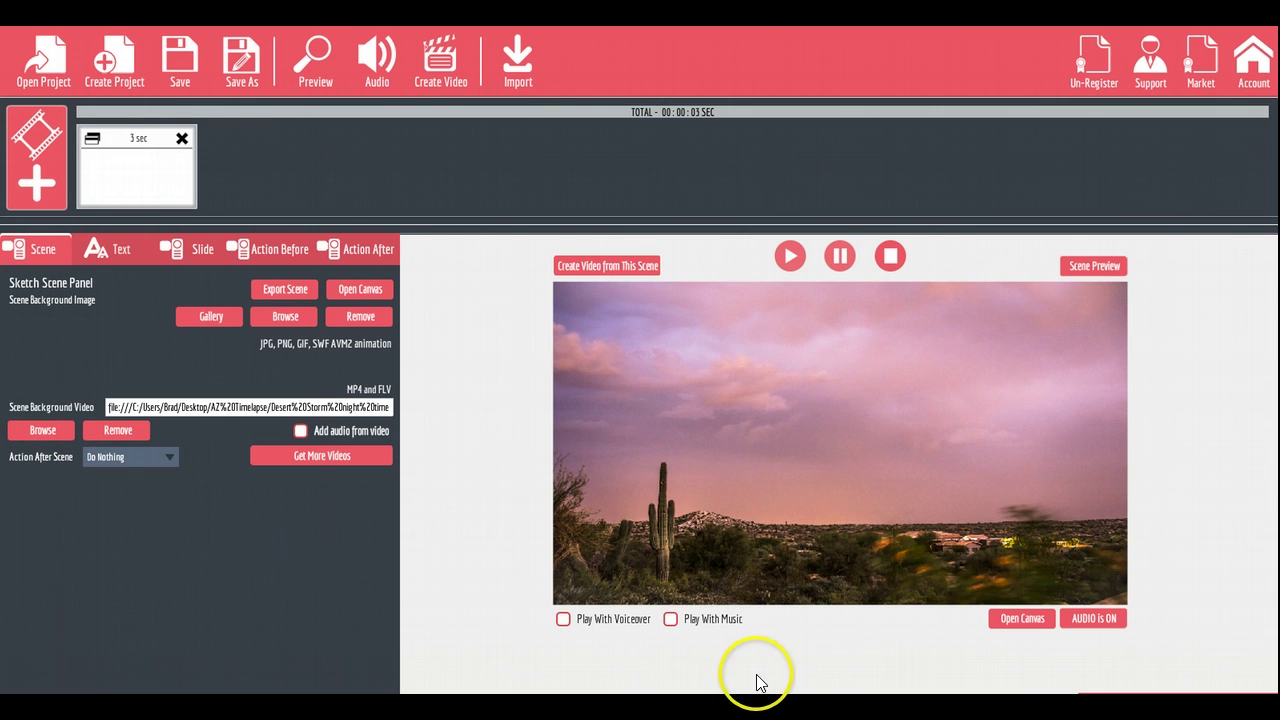
{"action": "left_click", "coordinate": [311, 56]}
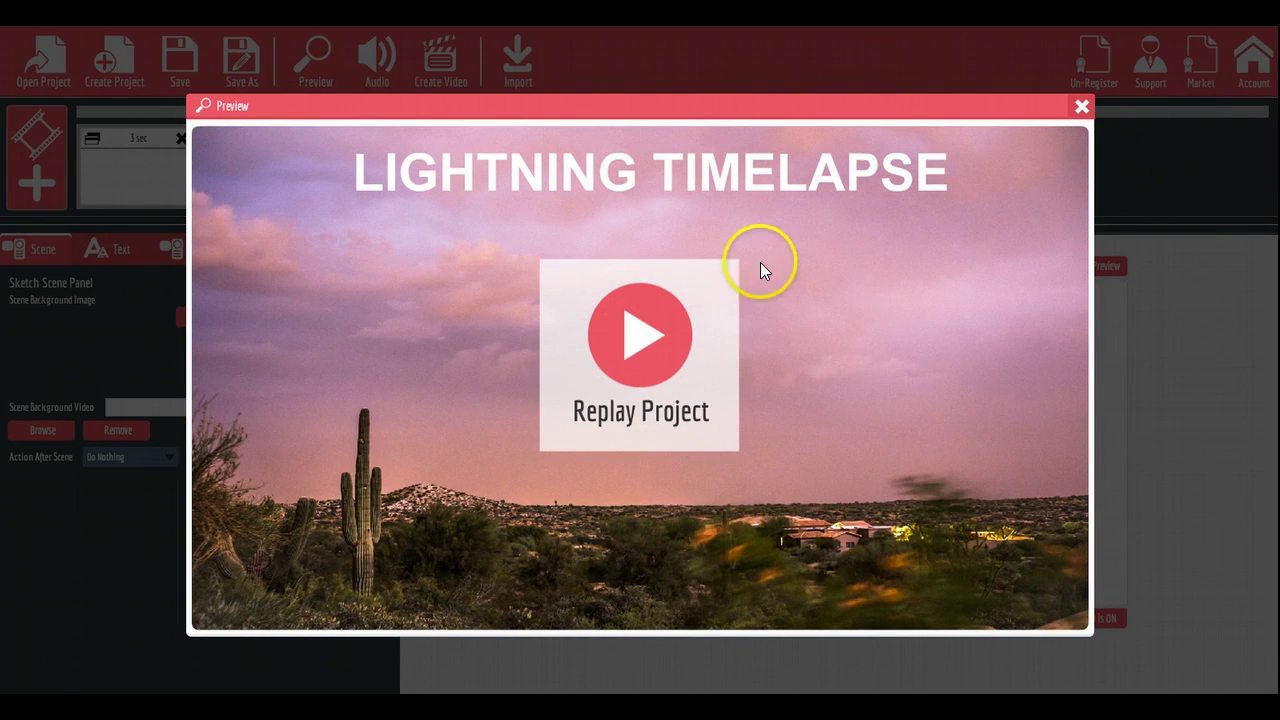
{"action": "left_click", "coordinate": [1028, 287]}
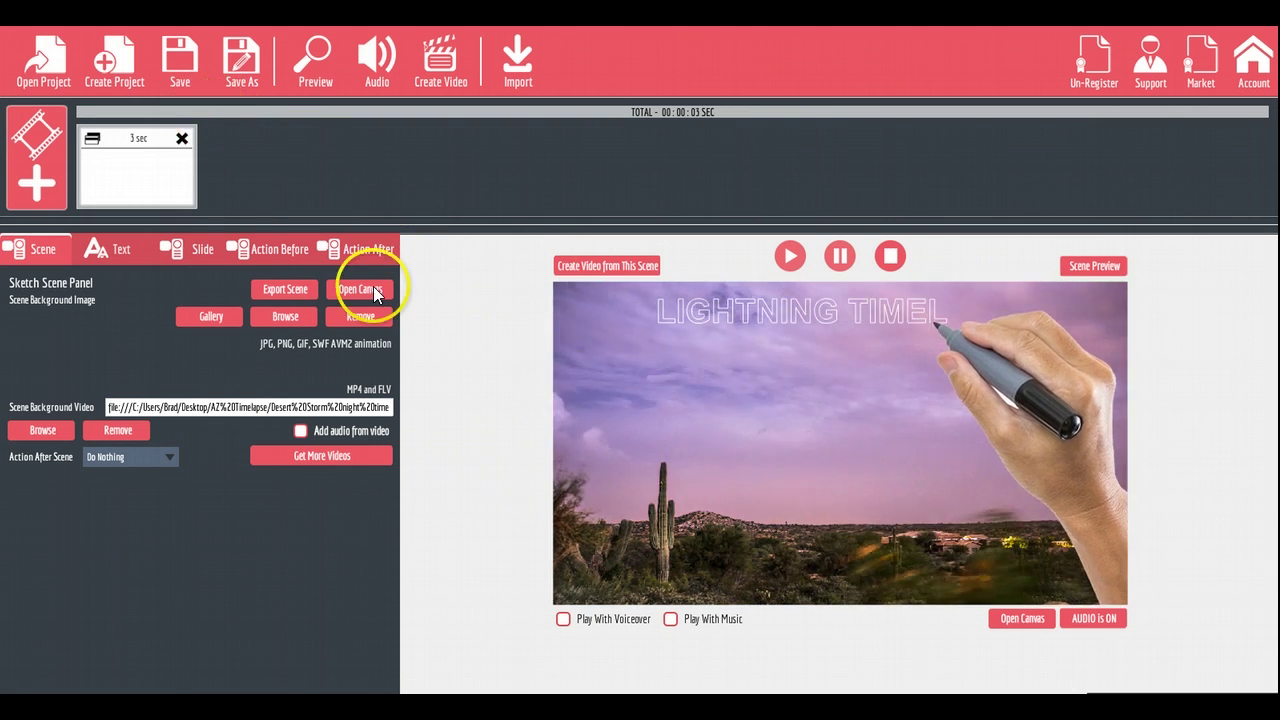
{"action": "left_click", "coordinate": [1047, 617]}
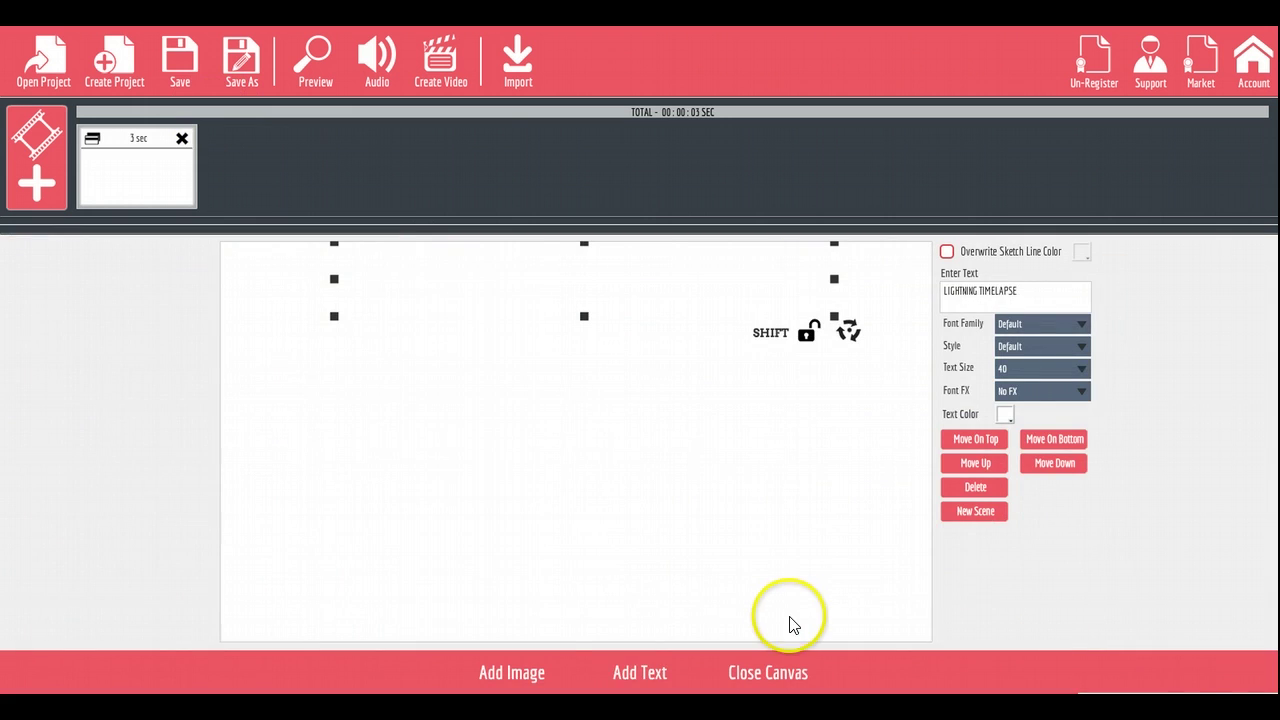
- Browse the sketch gallery's Chart With Stickman, Signs and Social media categories
{"action": "left_click", "coordinate": [504, 673]}
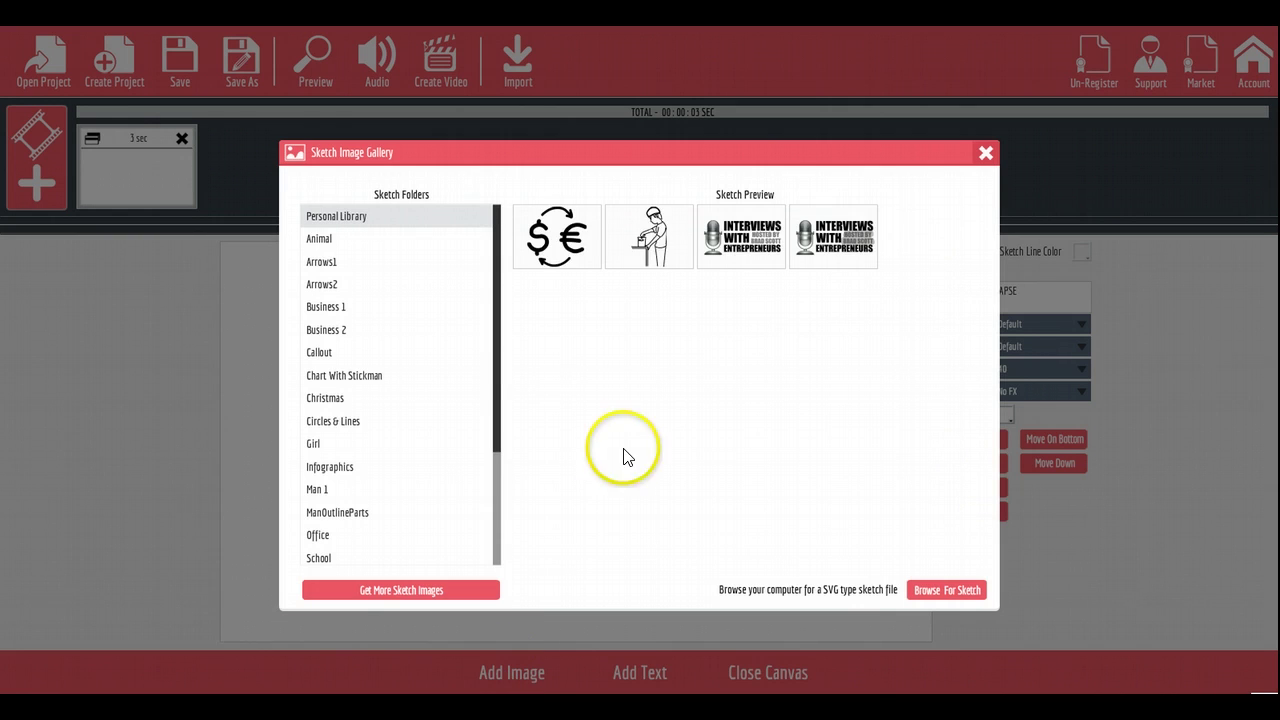
{"action": "left_click", "coordinate": [350, 377]}
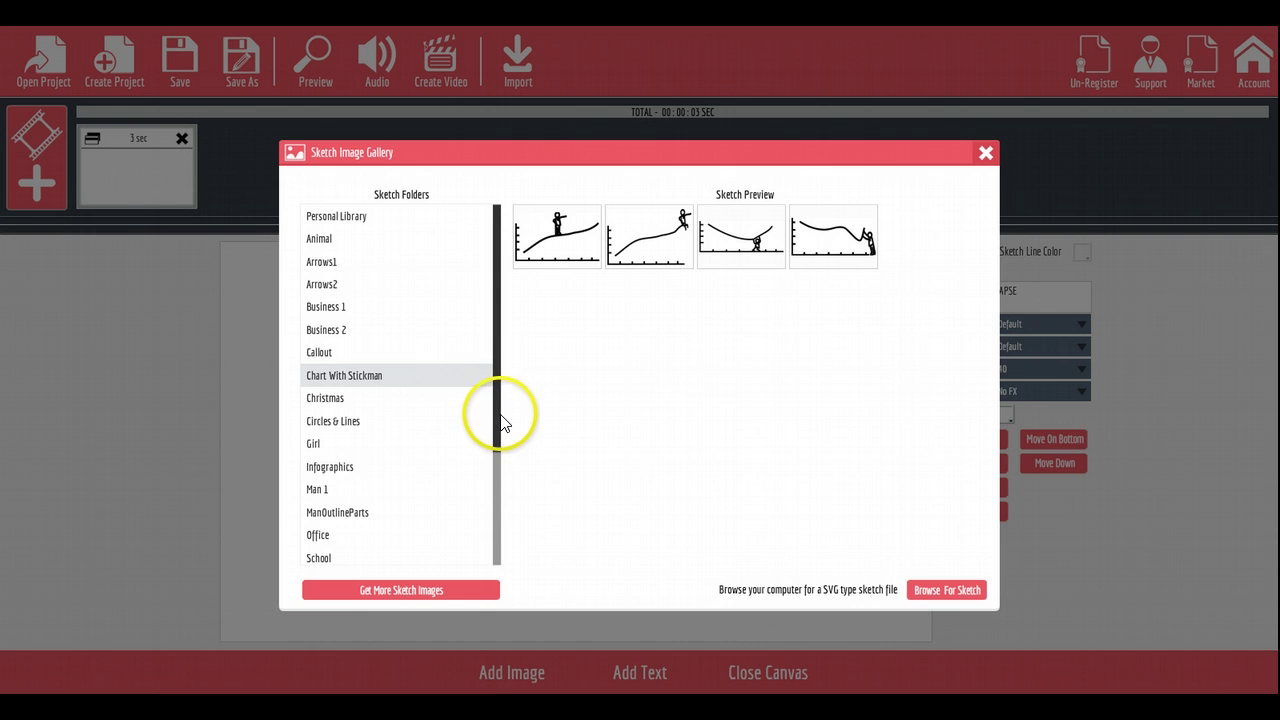
{"action": "left_click_drag", "start_coordinate": [502, 422], "coordinate": [500, 517]}
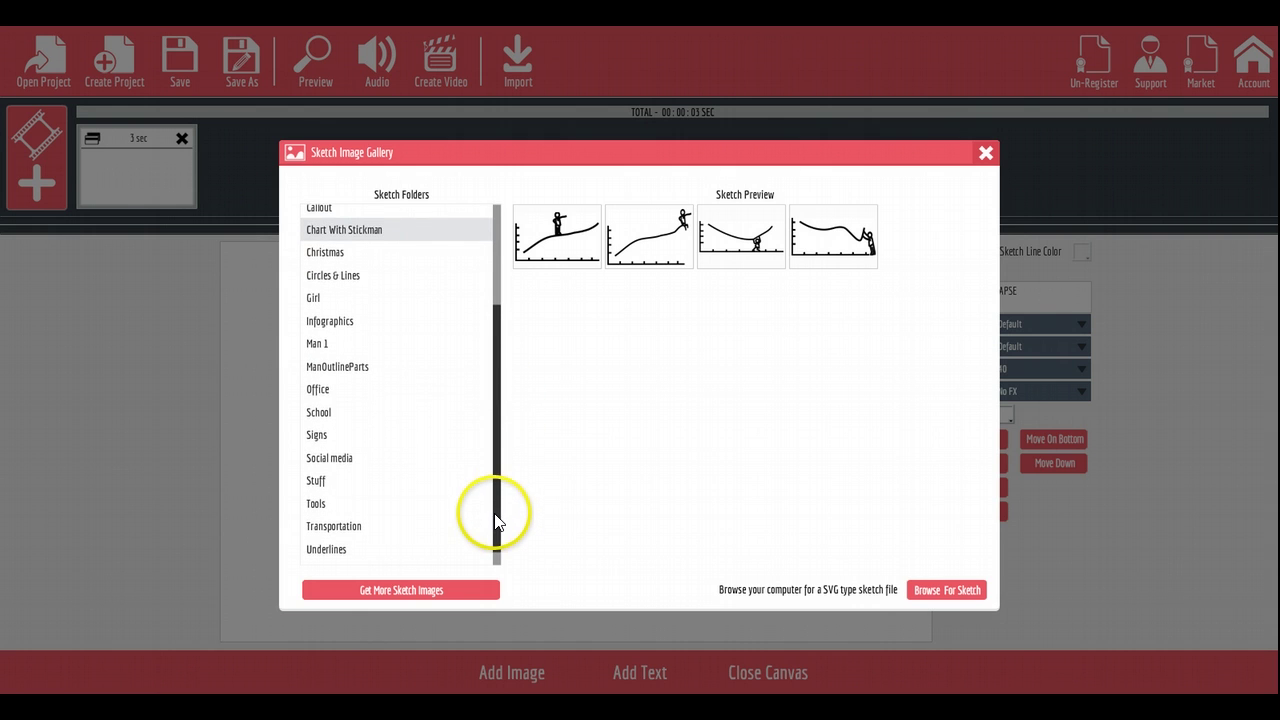
{"action": "left_click", "coordinate": [330, 433]}
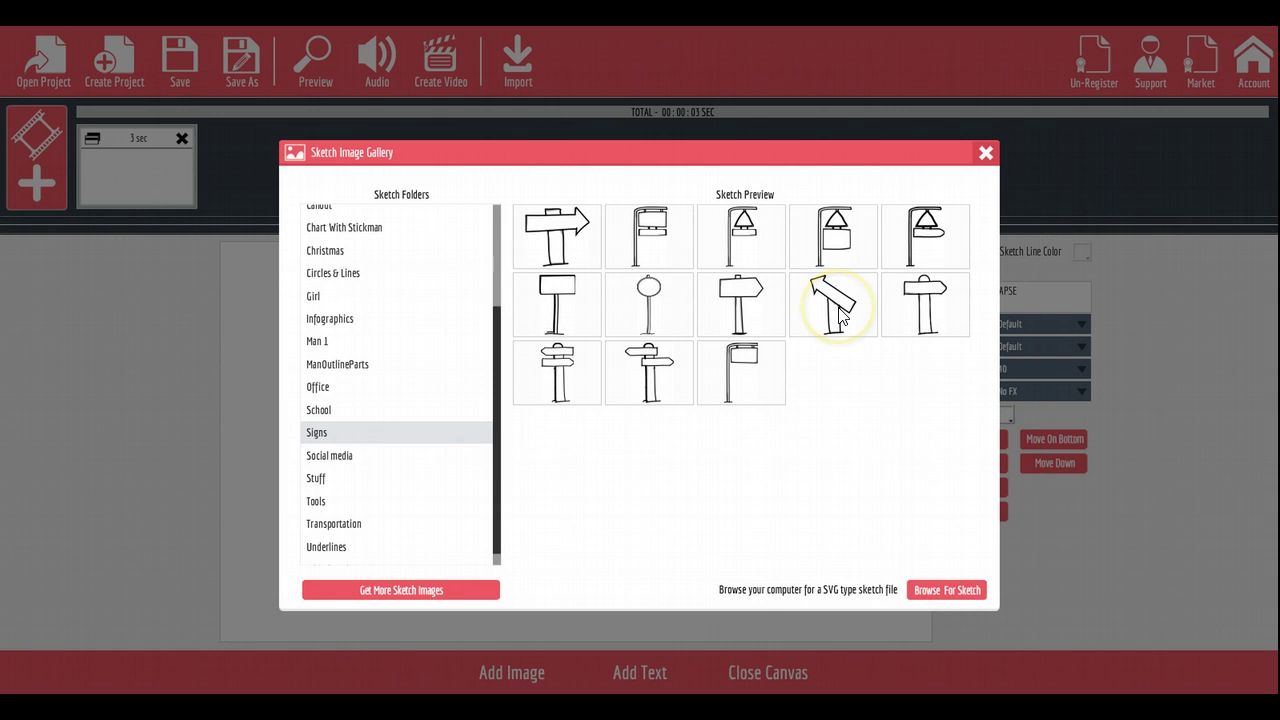
{"action": "left_click", "coordinate": [325, 456]}
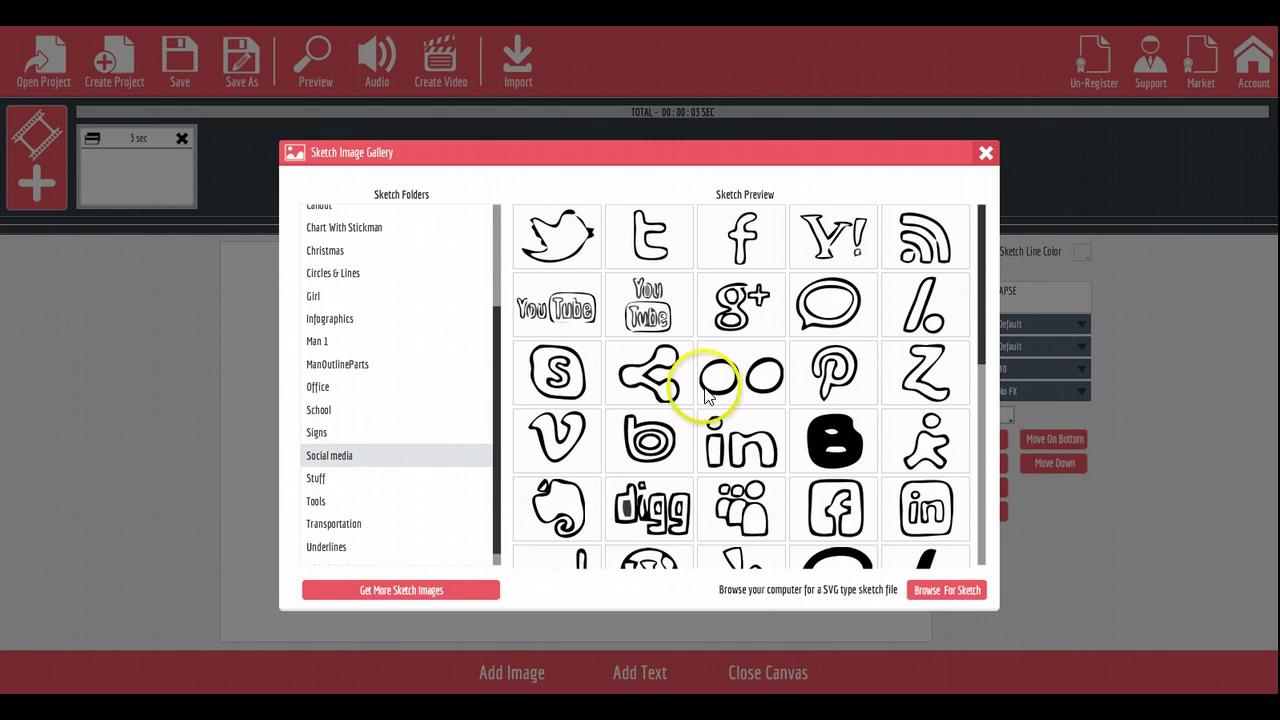
{"action": "mouse_move", "coordinate": [980, 314]}
{"action": "left_mouse_down"}
{"action": "mouse_move", "coordinate": [986, 514]}
{"action": "mouse_move", "coordinate": [960, 314]}
{"action": "left_mouse_up"}
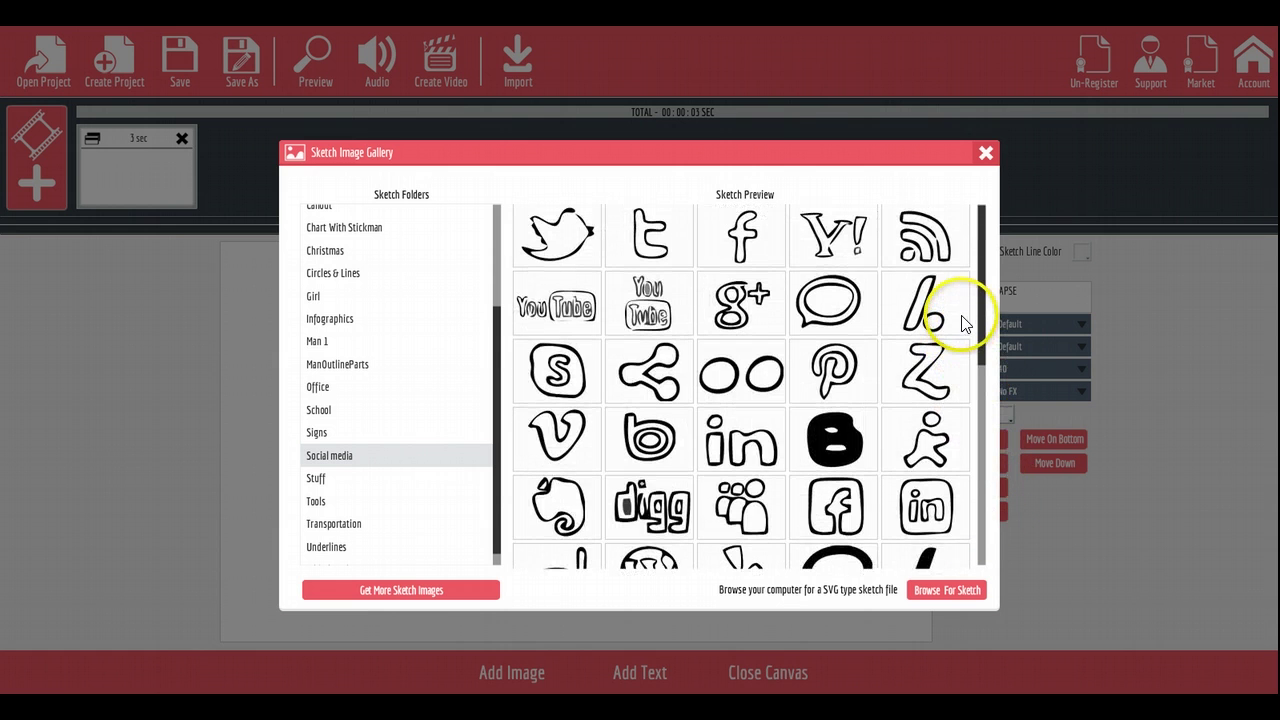
- Add the YouTube sketch as a new scene and enlarge it below the title
{"action": "left_click", "coordinate": [649, 308]}
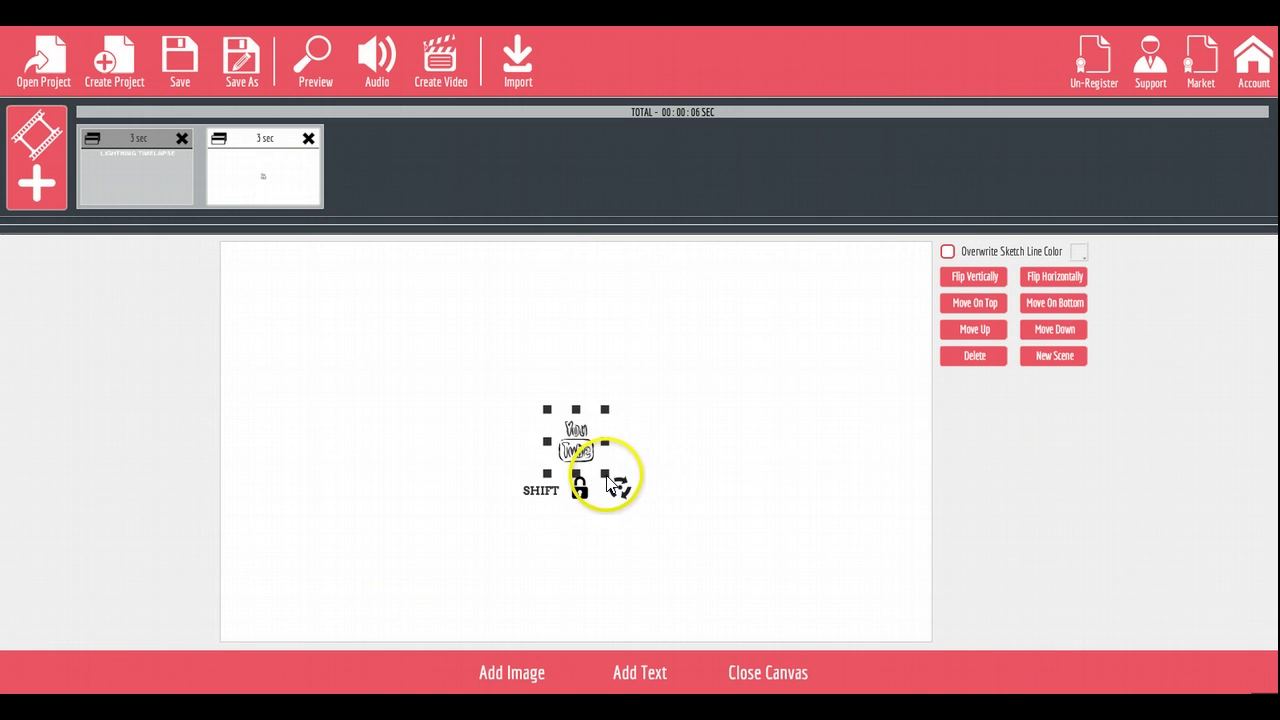
{"action": "left_click_drag", "start_coordinate": [606, 482], "coordinate": [675, 550]}
{"action": "left_click_drag", "start_coordinate": [591, 483], "coordinate": [591, 537]}
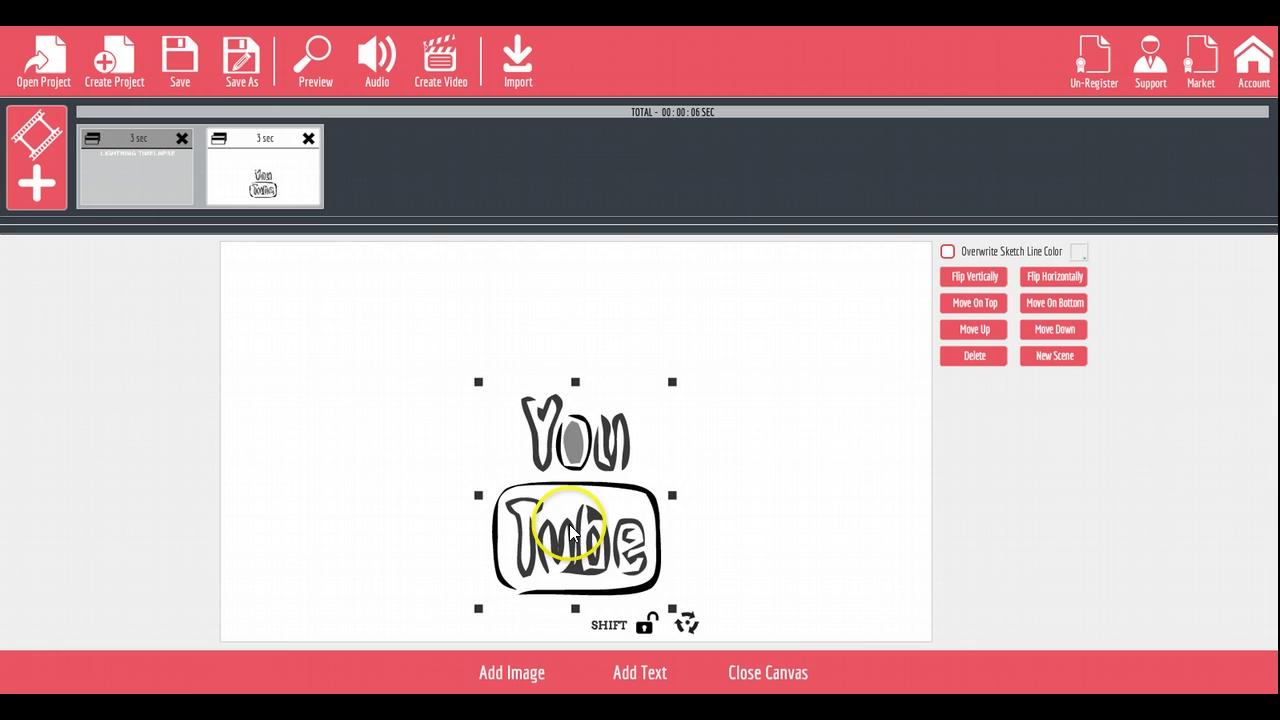
{"action": "left_click", "coordinate": [758, 680]}
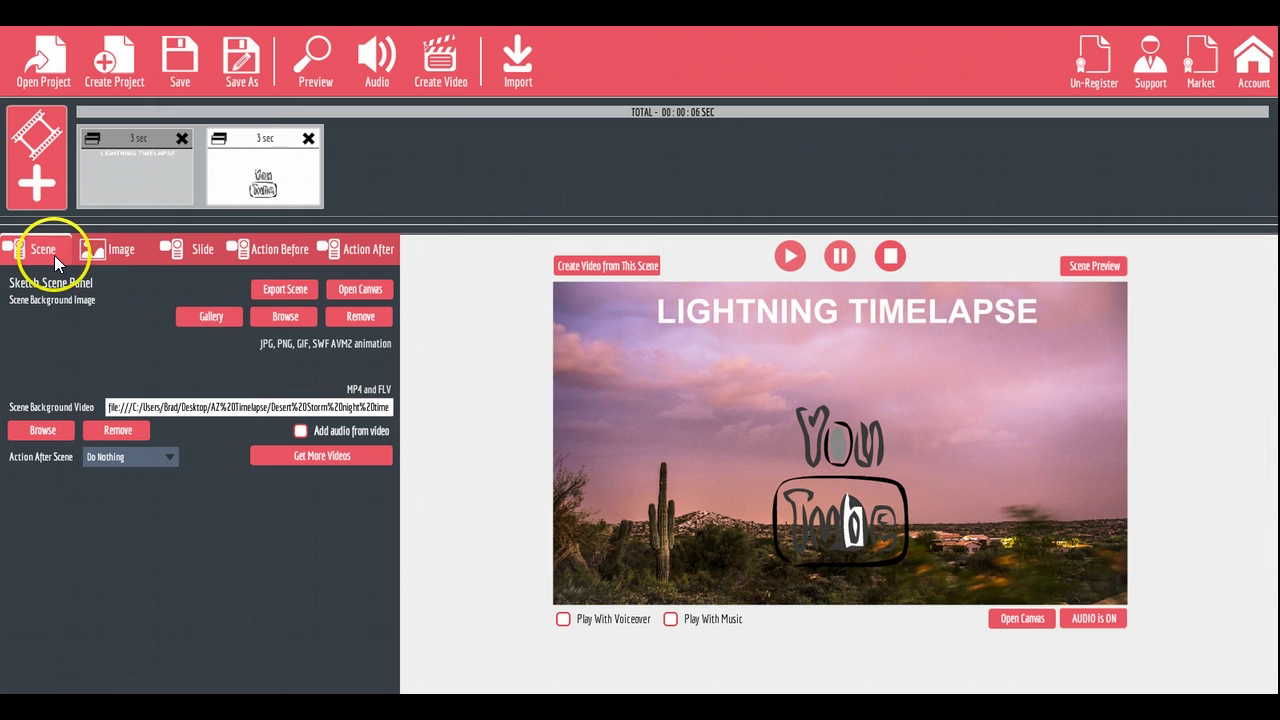
- Select the title scene, keep Do Nothing after it, then preview the whole project
{"action": "left_click", "coordinate": [134, 182]}
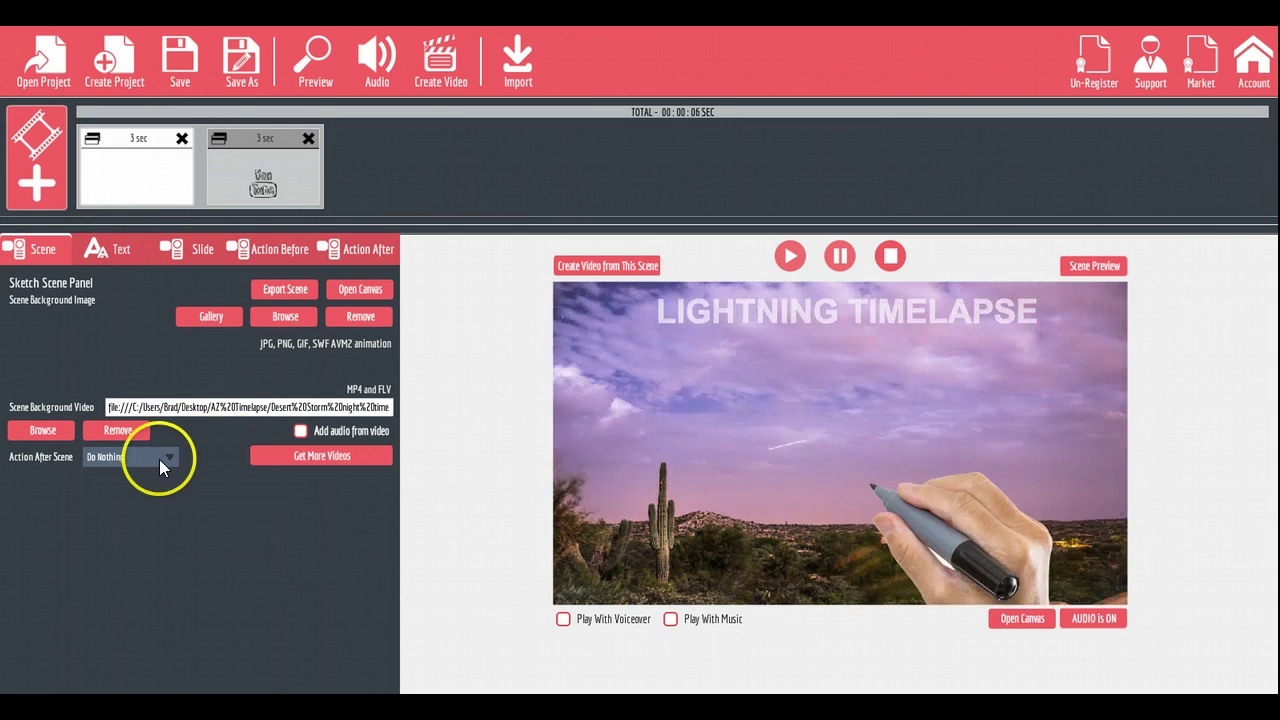
{"action": "left_click", "coordinate": [167, 457]}
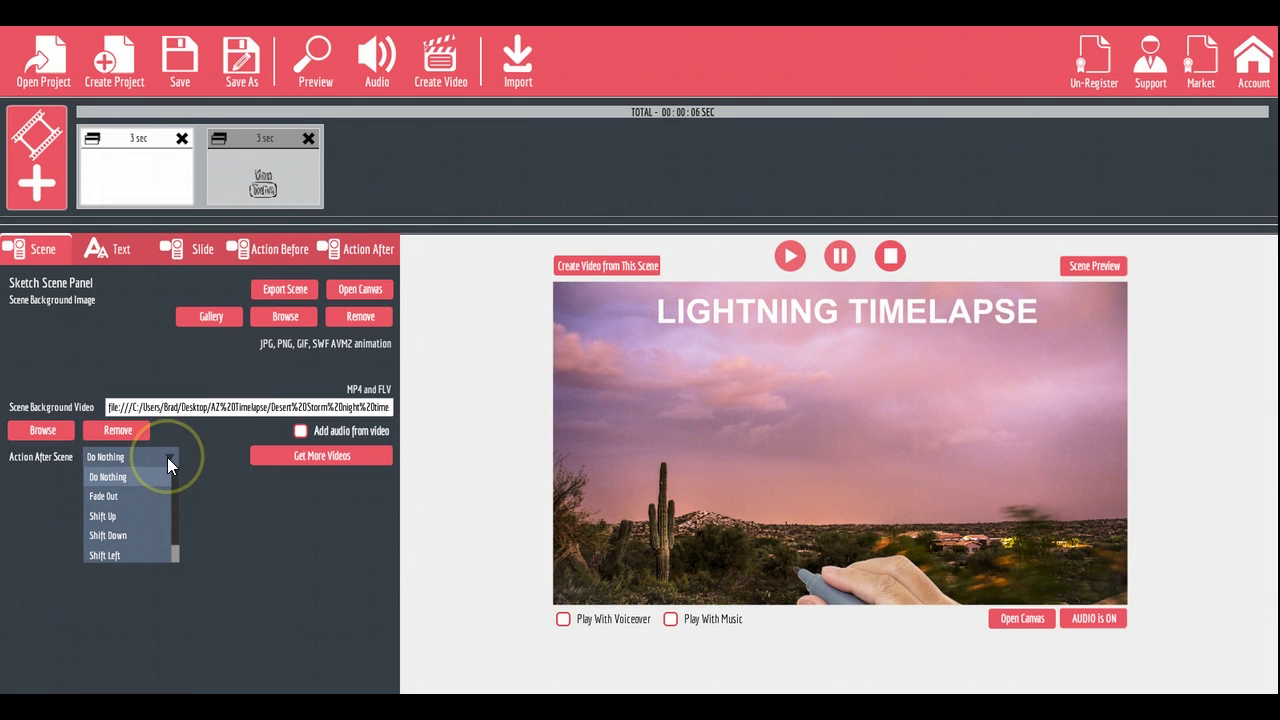
{"action": "left_click", "coordinate": [167, 457]}
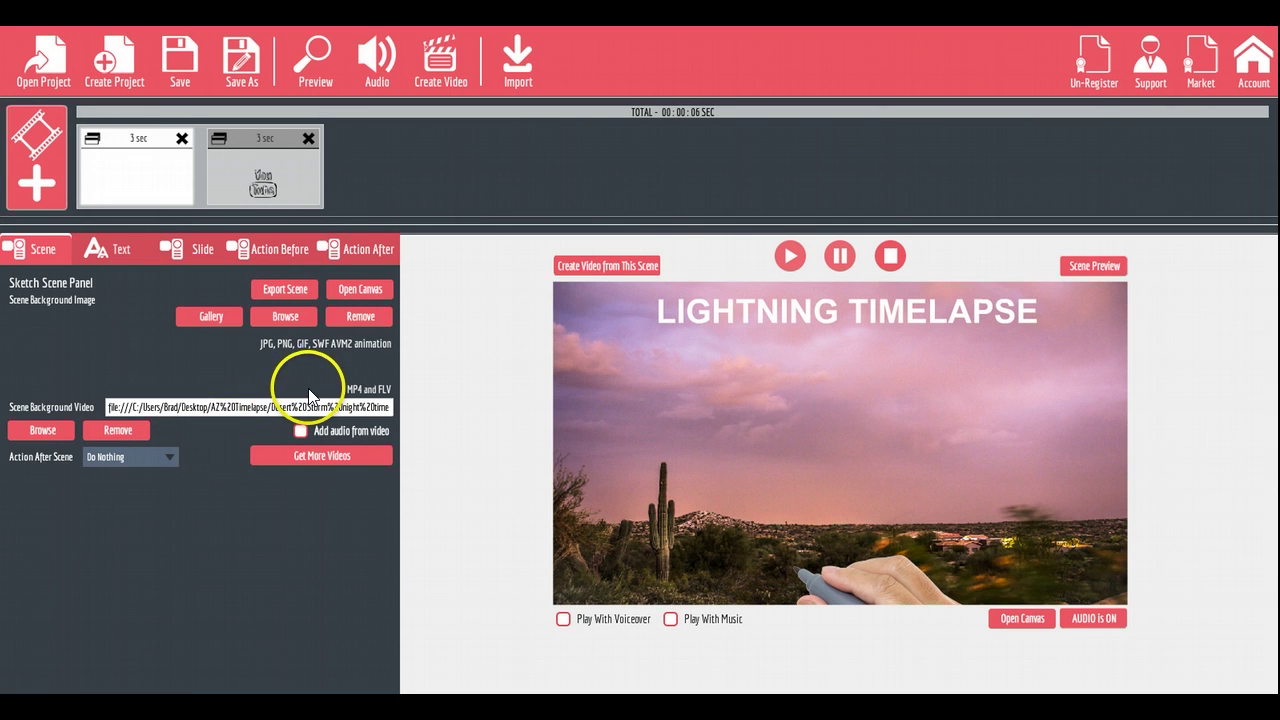
{"action": "left_click", "coordinate": [322, 60]}
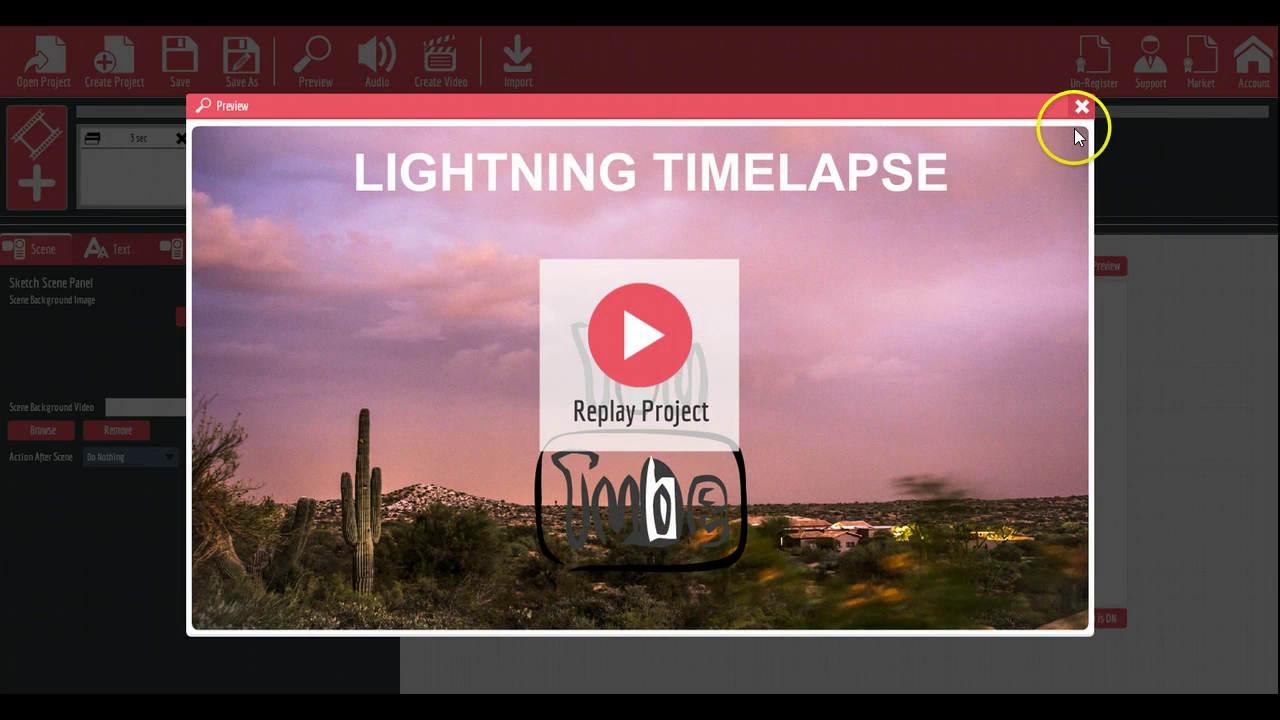
{"action": "left_click", "coordinate": [1080, 108]}
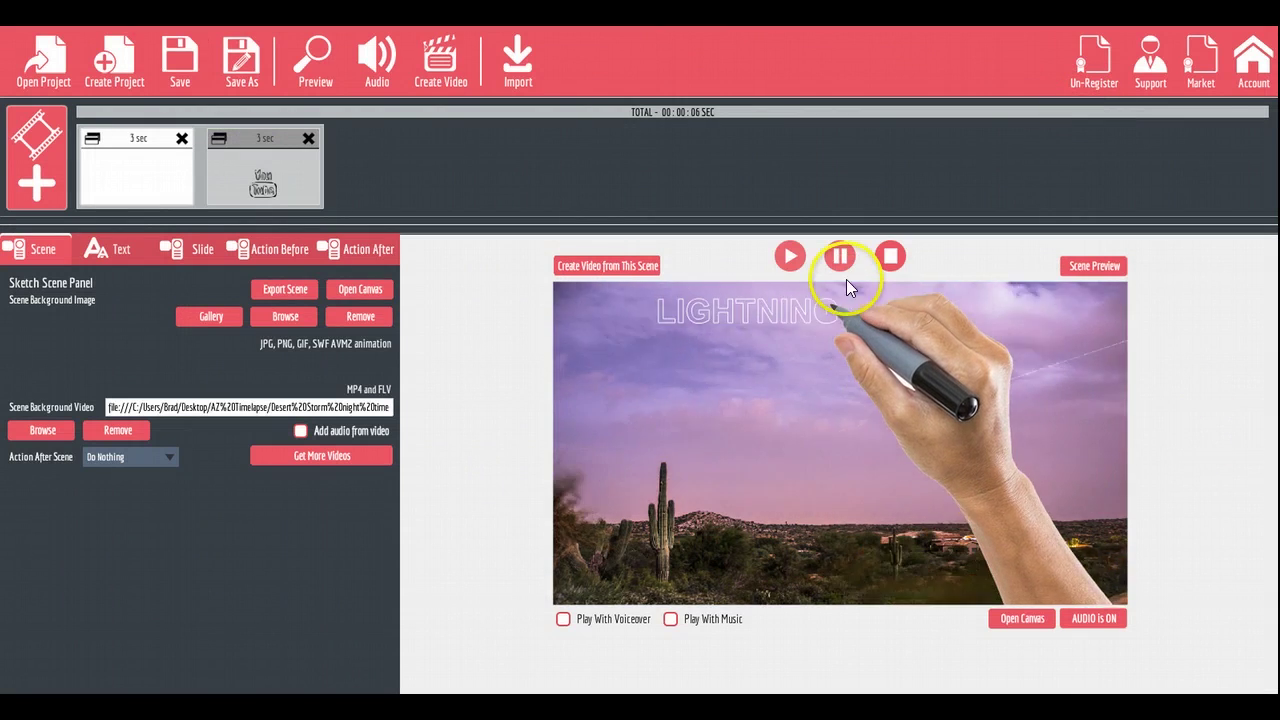